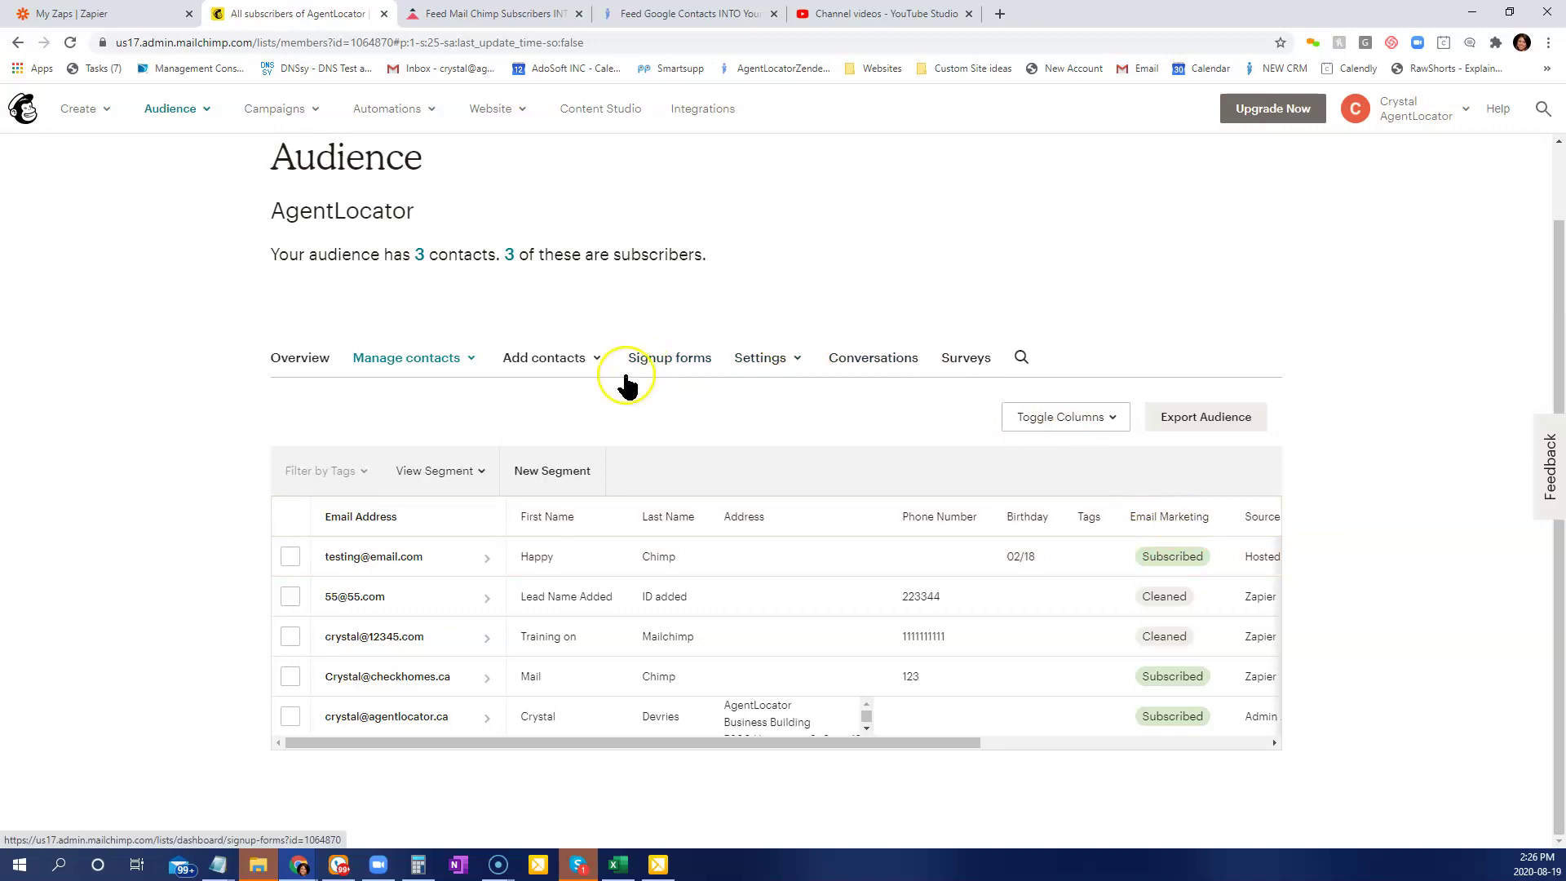
# Look over the three contacts in the Mailchimp AgentLocator audience, then go to the My Zaps list in Zapier.
pyautogui.click(139, 22)
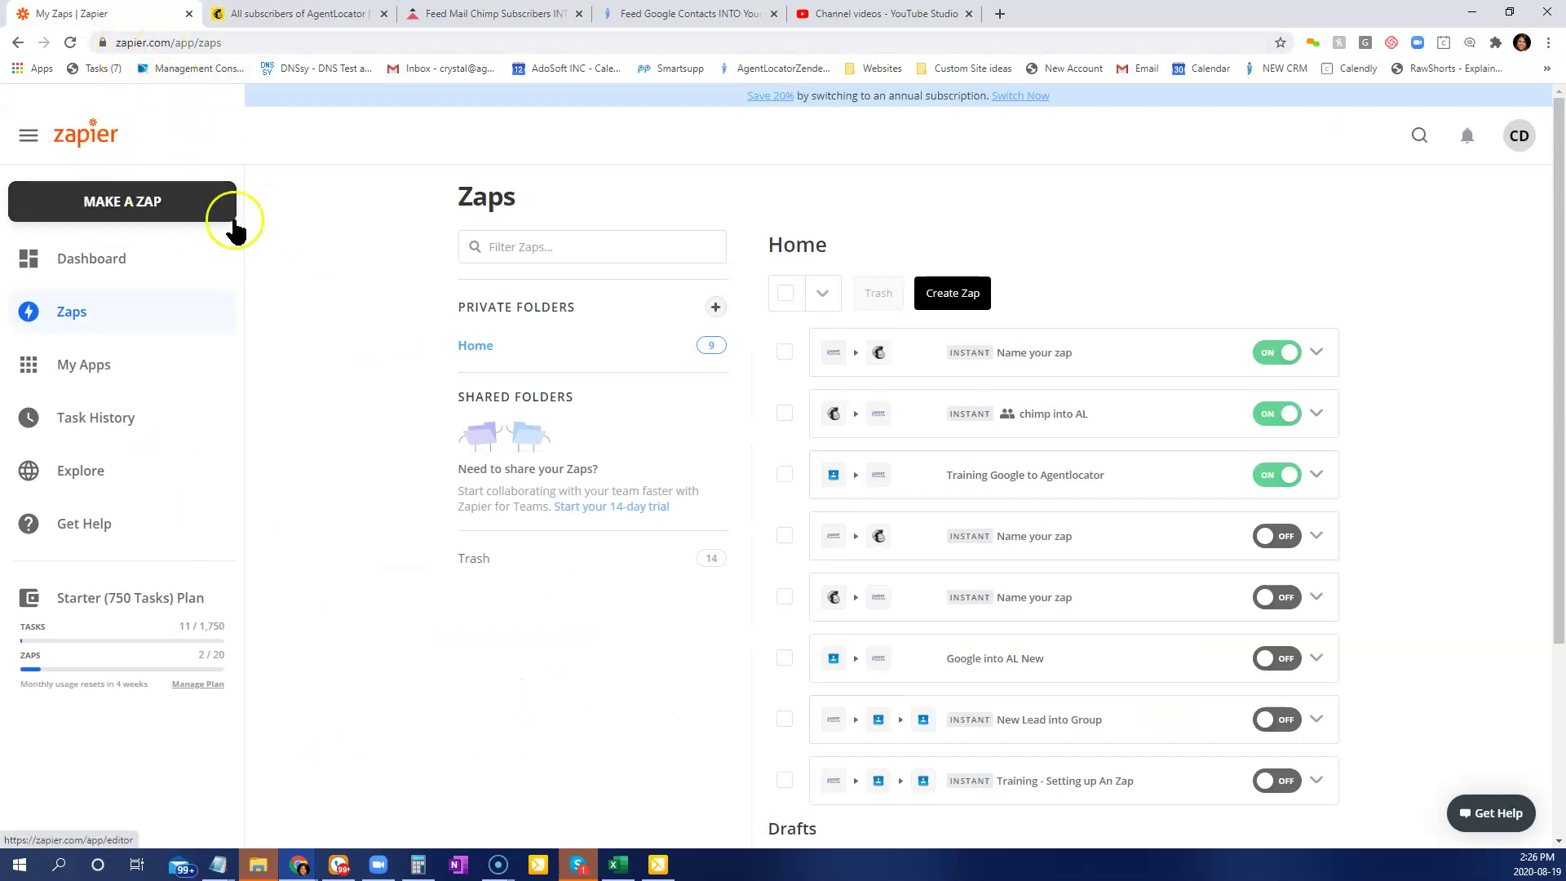
# Create a new zap with a Mailchimp New Subscriber trigger using the Mailchimp AgentLocator account.
pyautogui.click(953, 294)
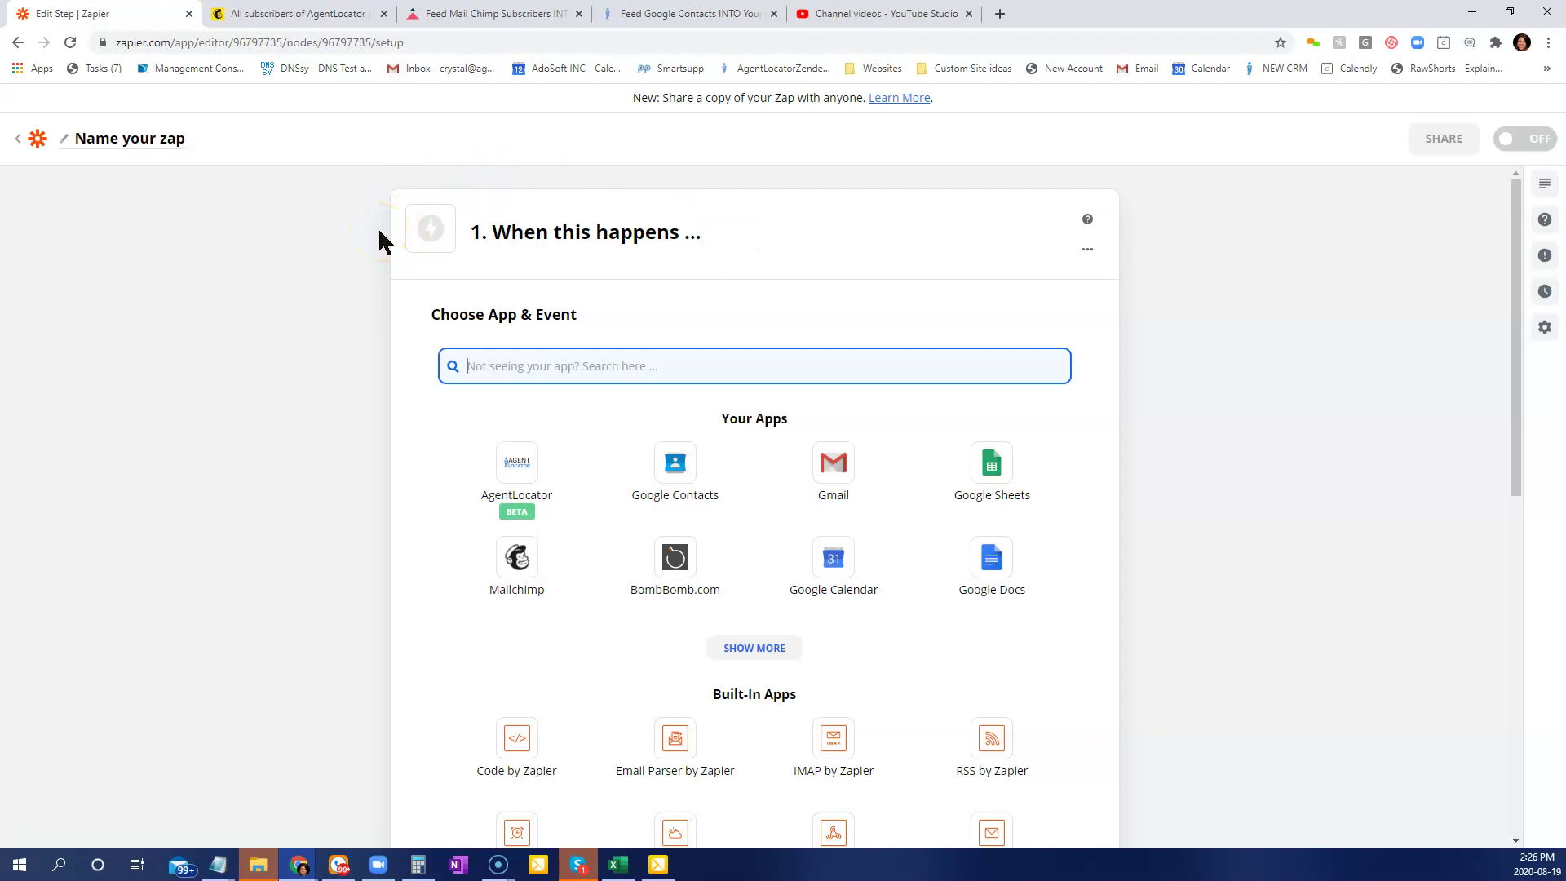
pyautogui.click(520, 565)
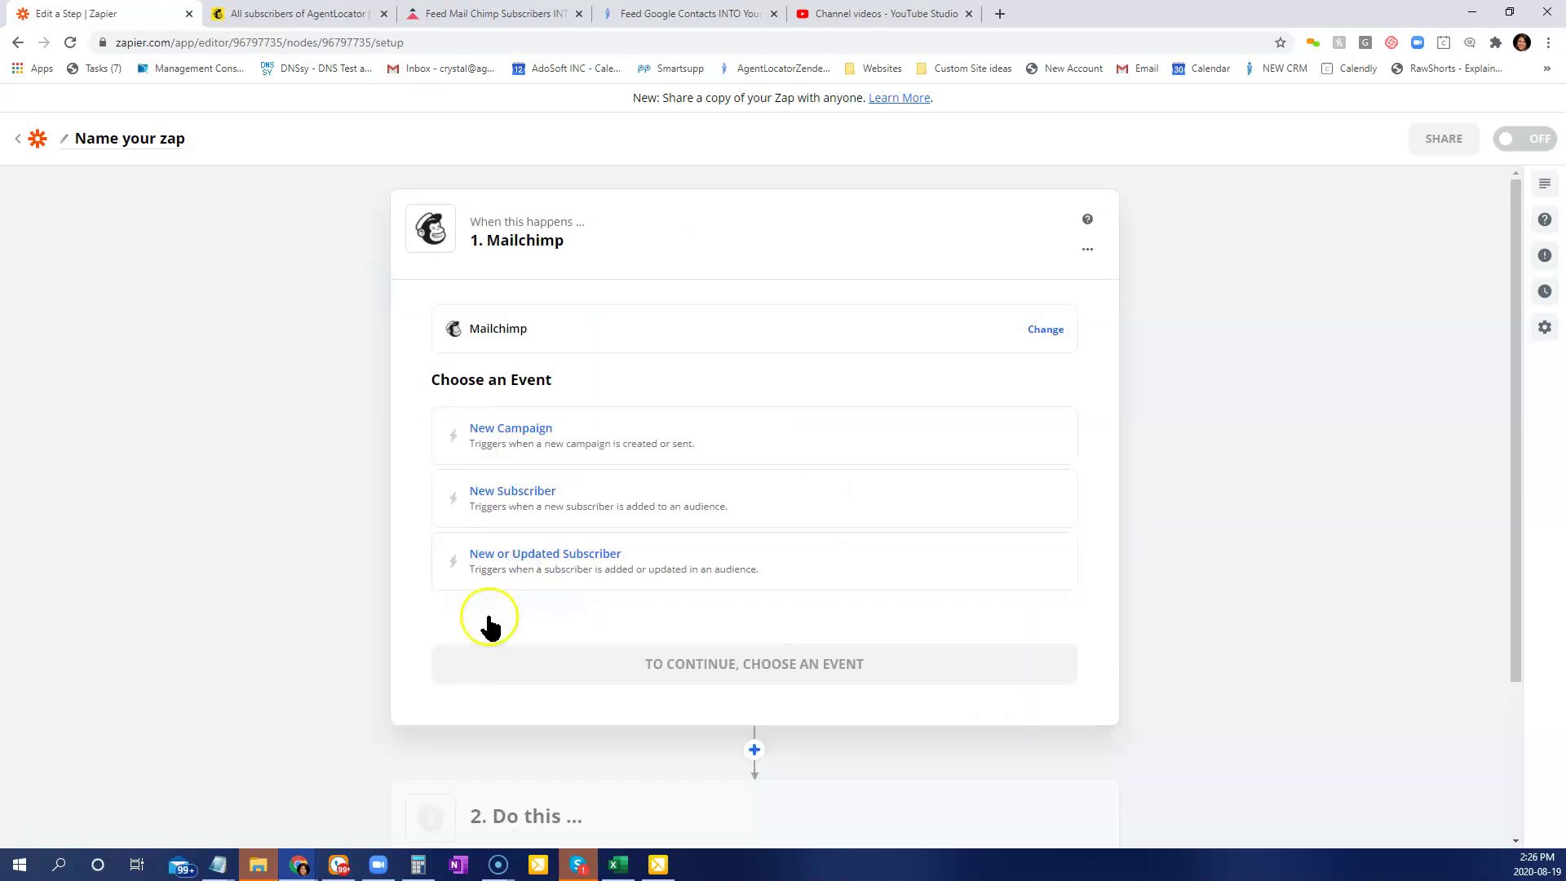
pyautogui.click(580, 505)
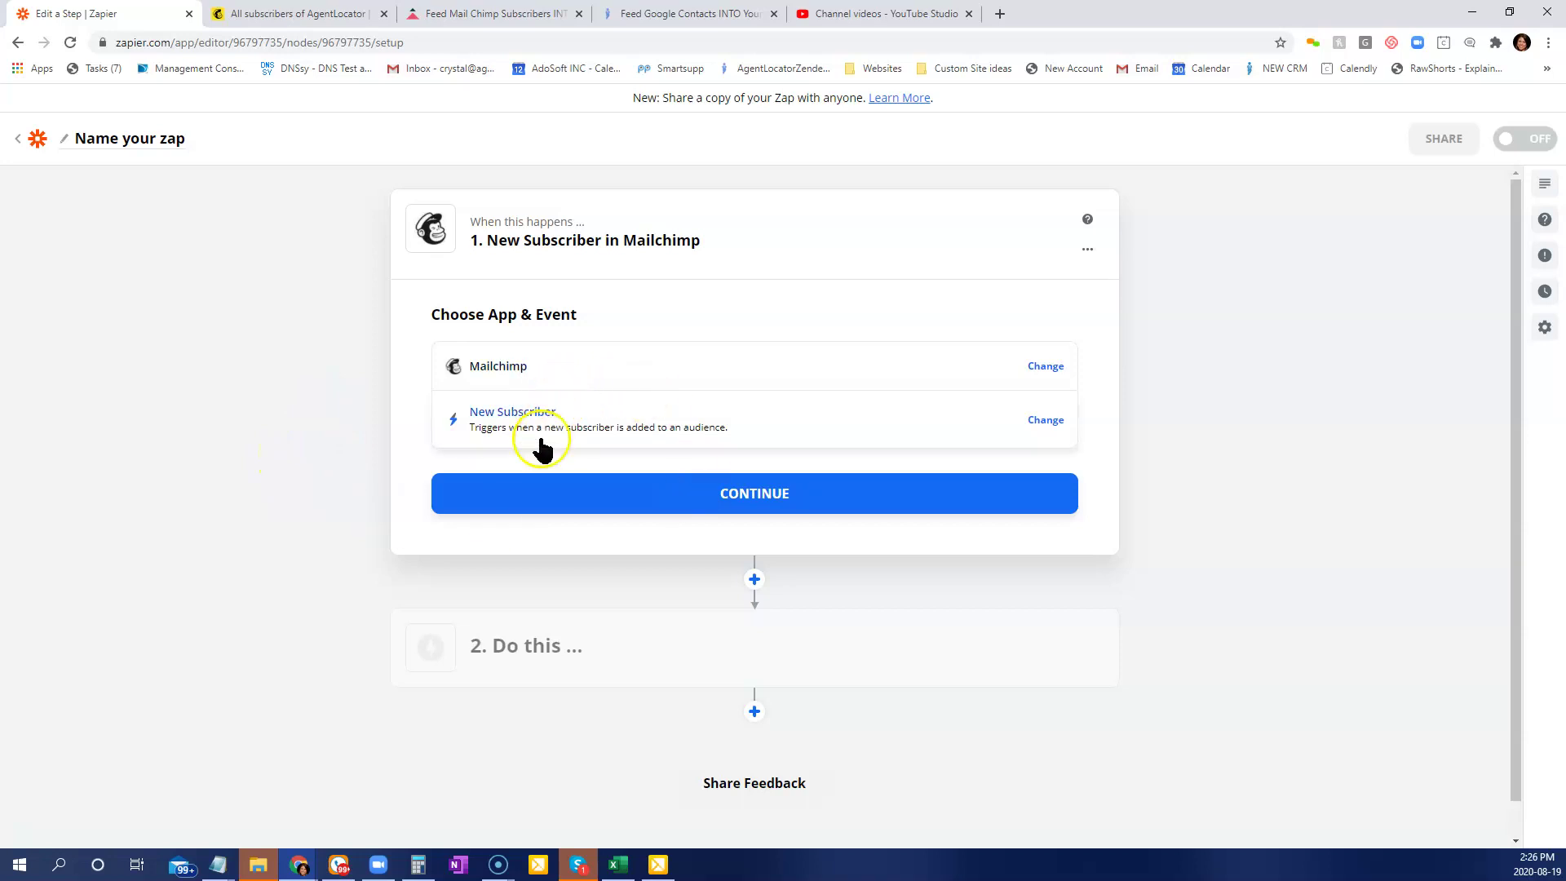
pyautogui.click(717, 503)
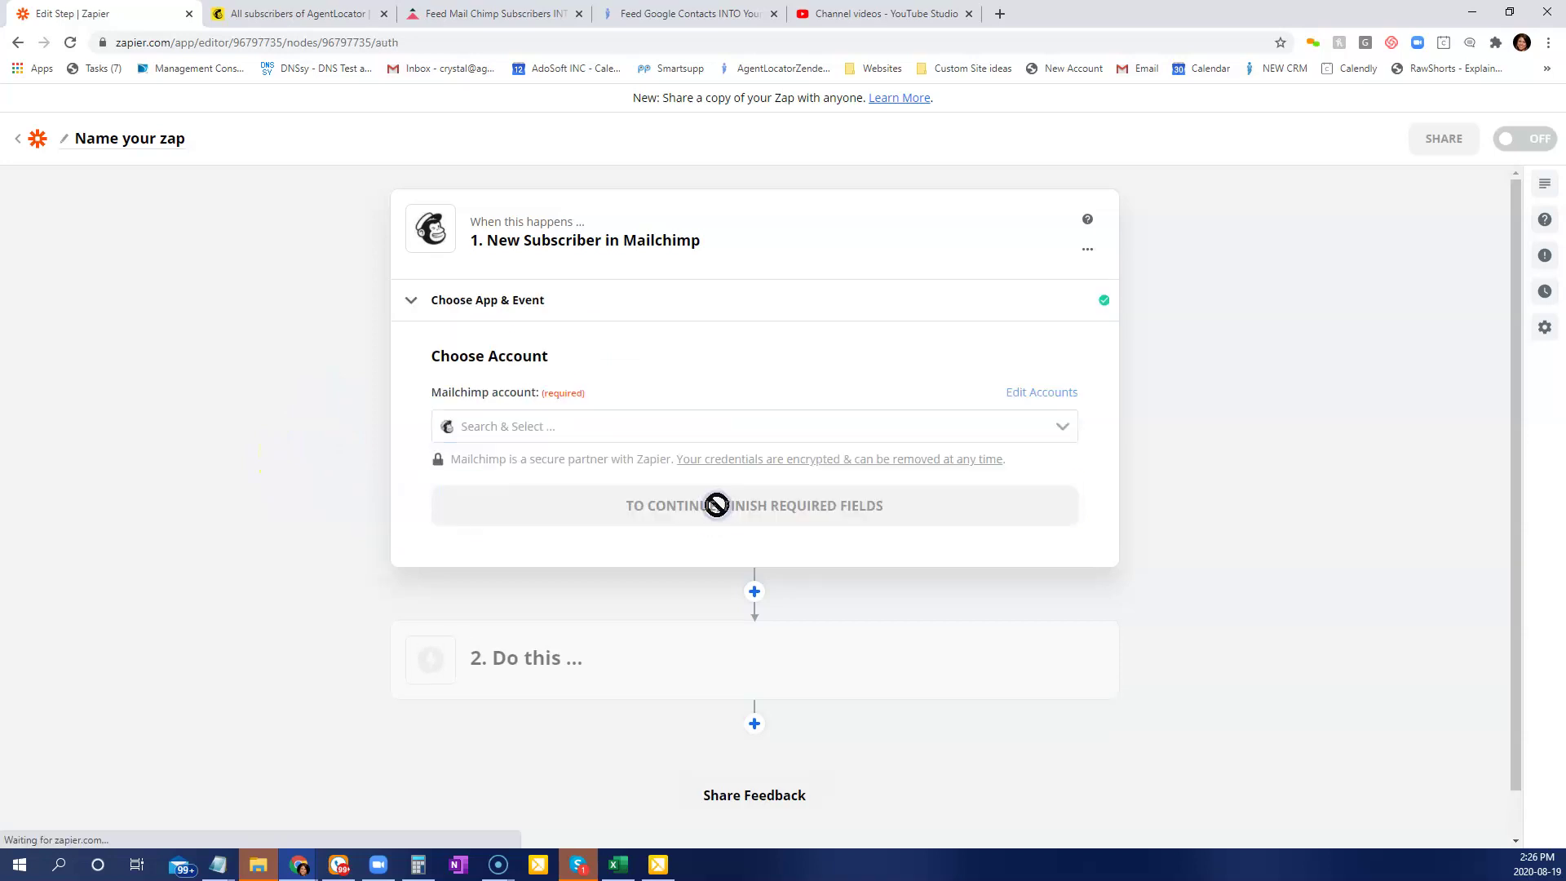
pyautogui.click(549, 423)
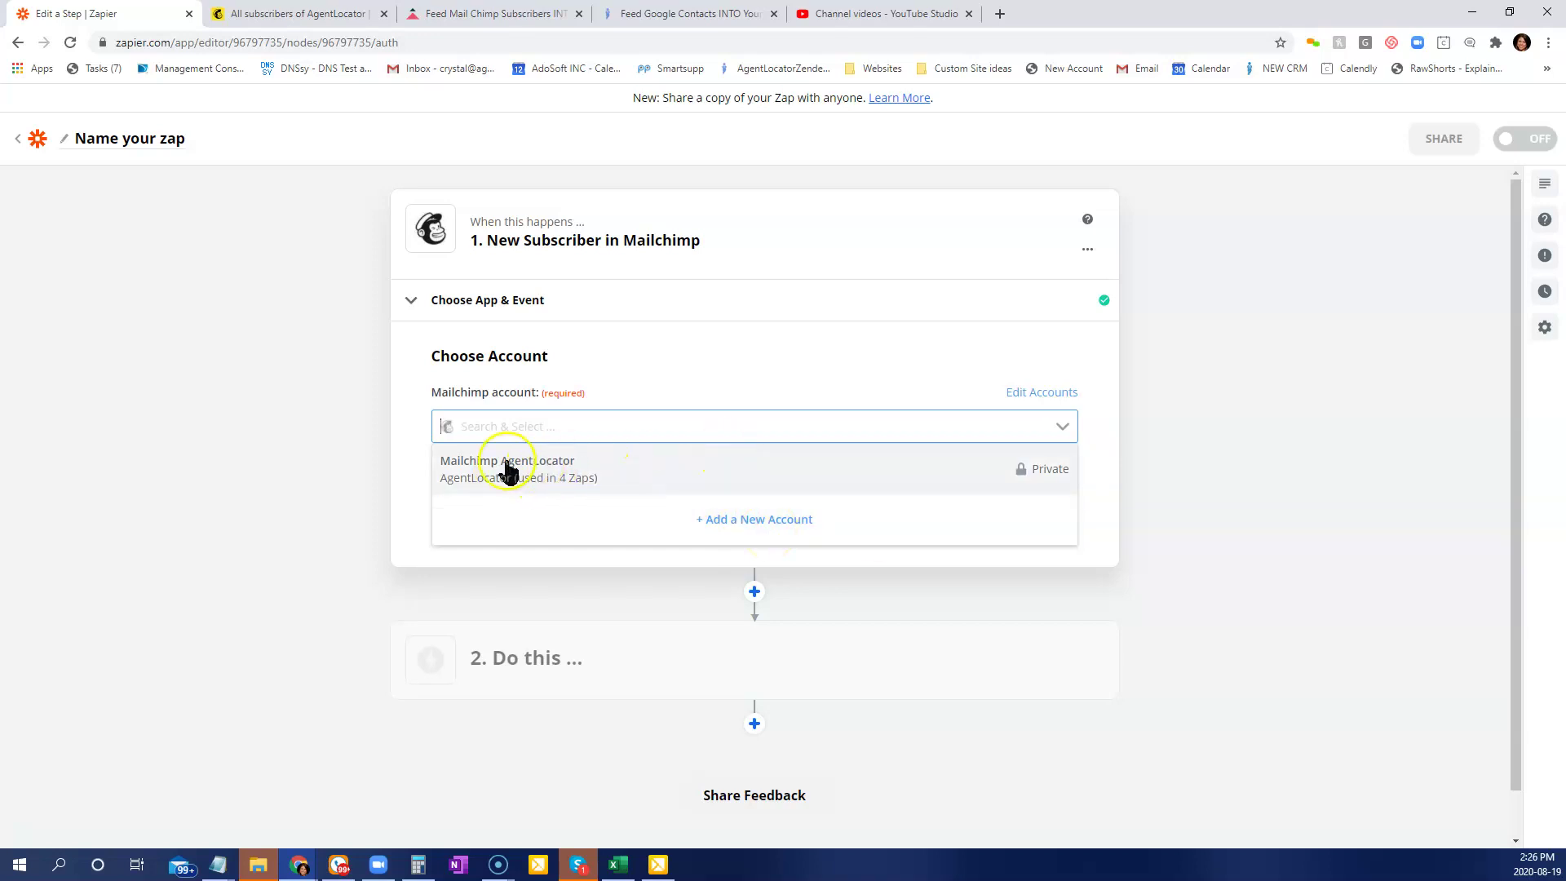
pyautogui.click(551, 472)
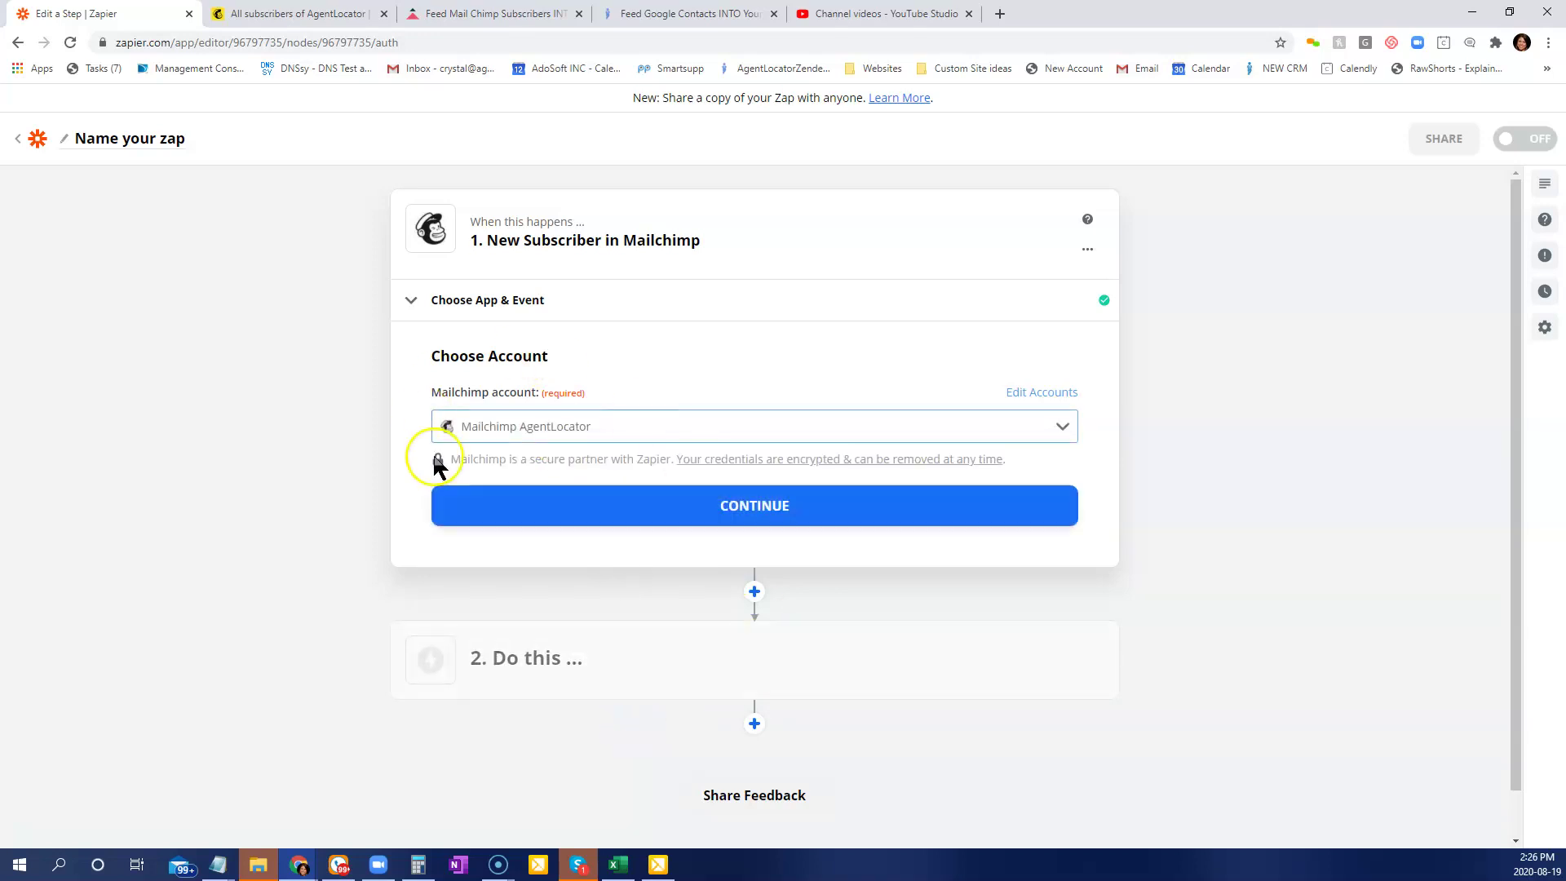
# Set the Mailchimp trigger to watch the AgentLocator audience.
pyautogui.click(653, 516)
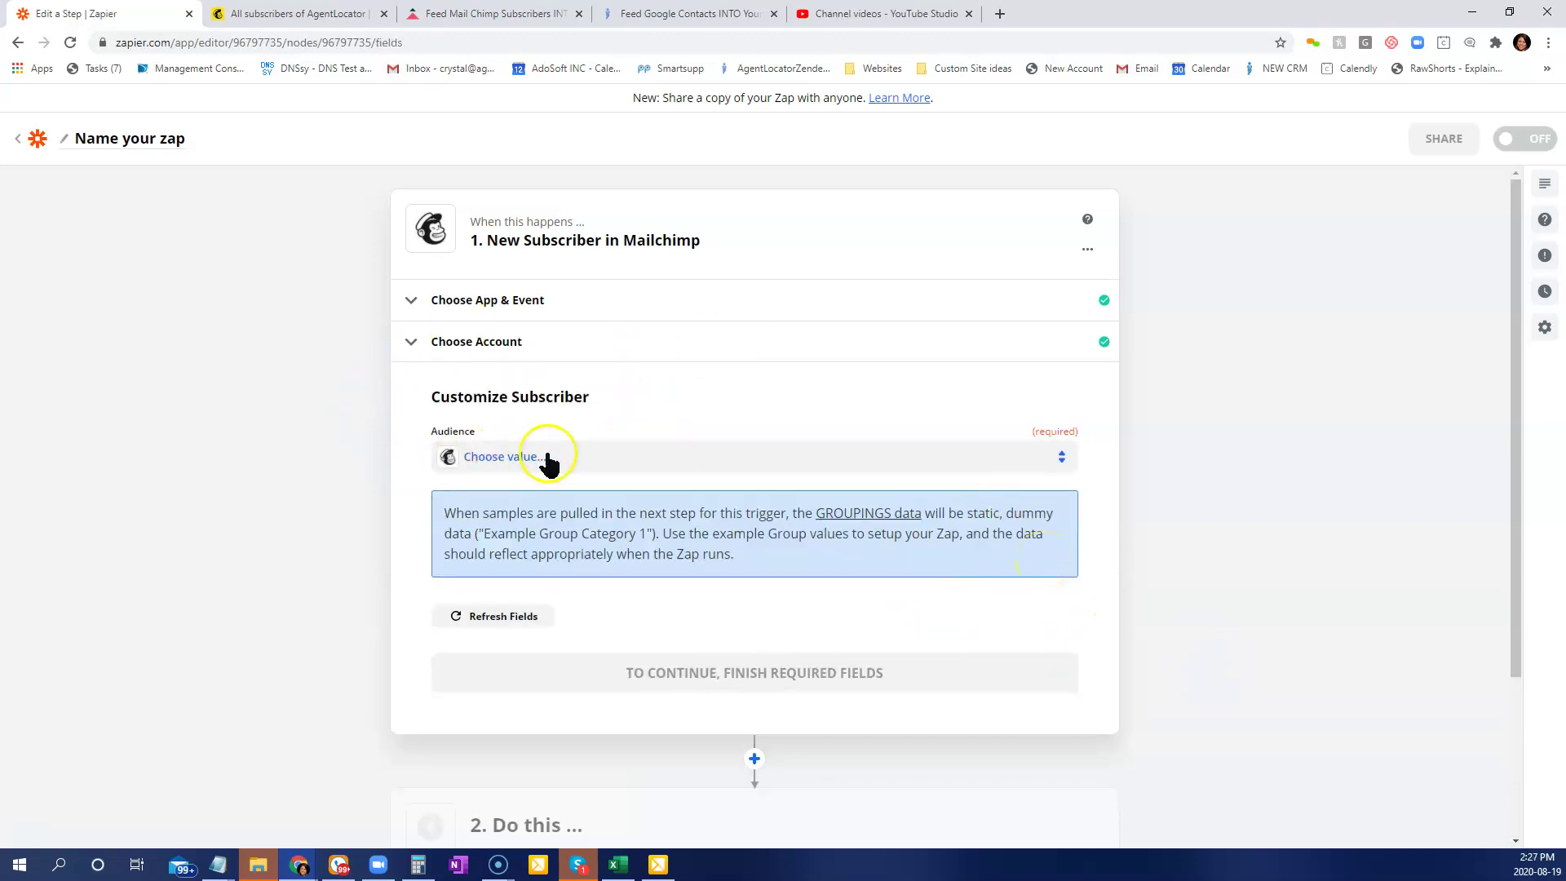
pyautogui.click(543, 457)
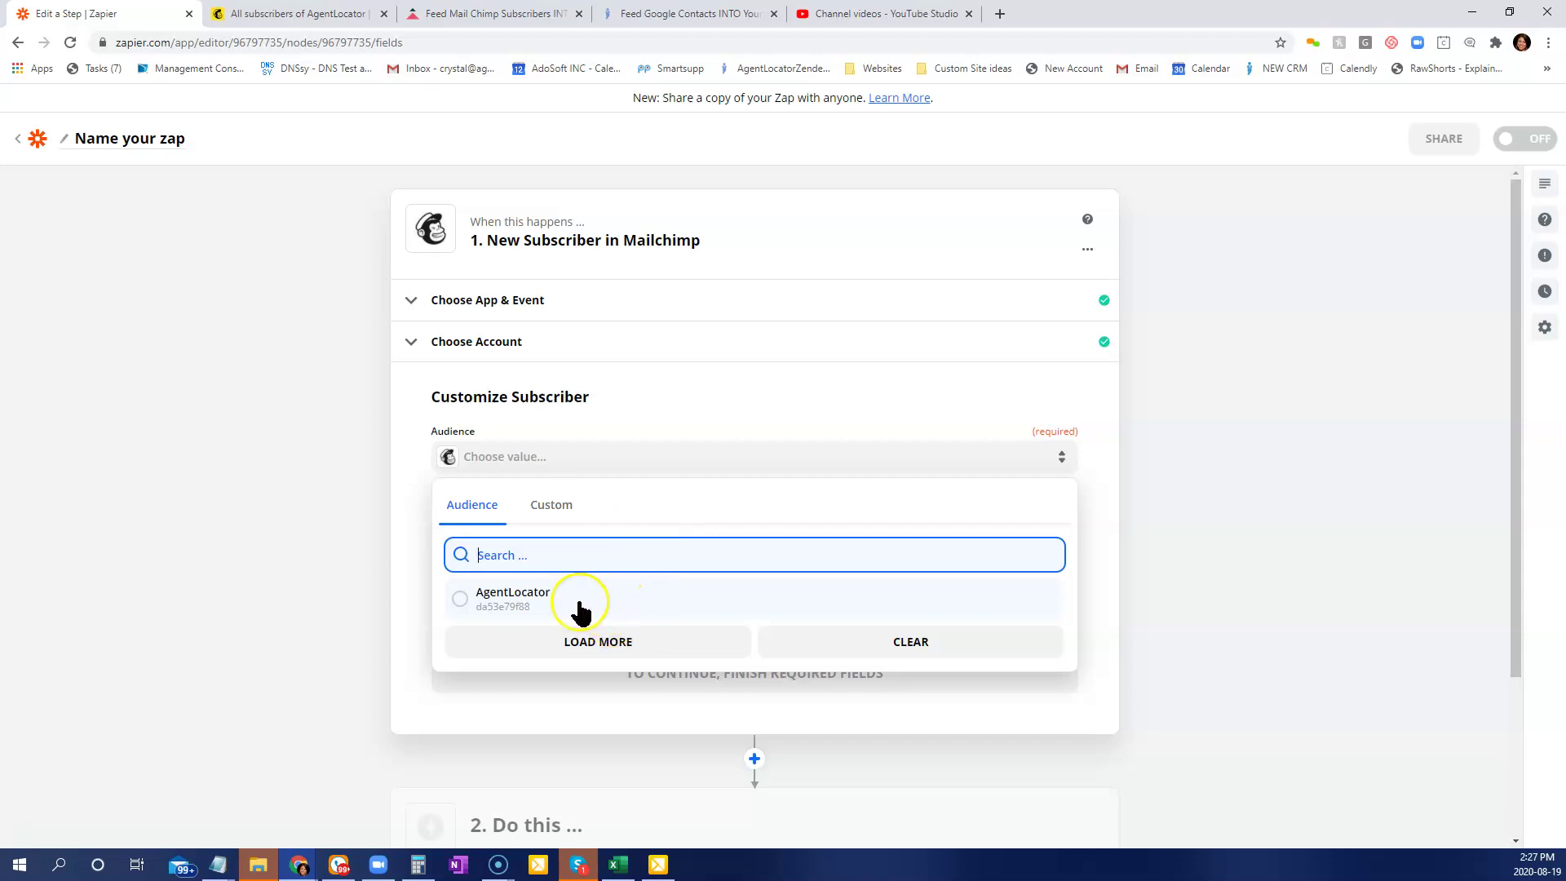
pyautogui.click(461, 602)
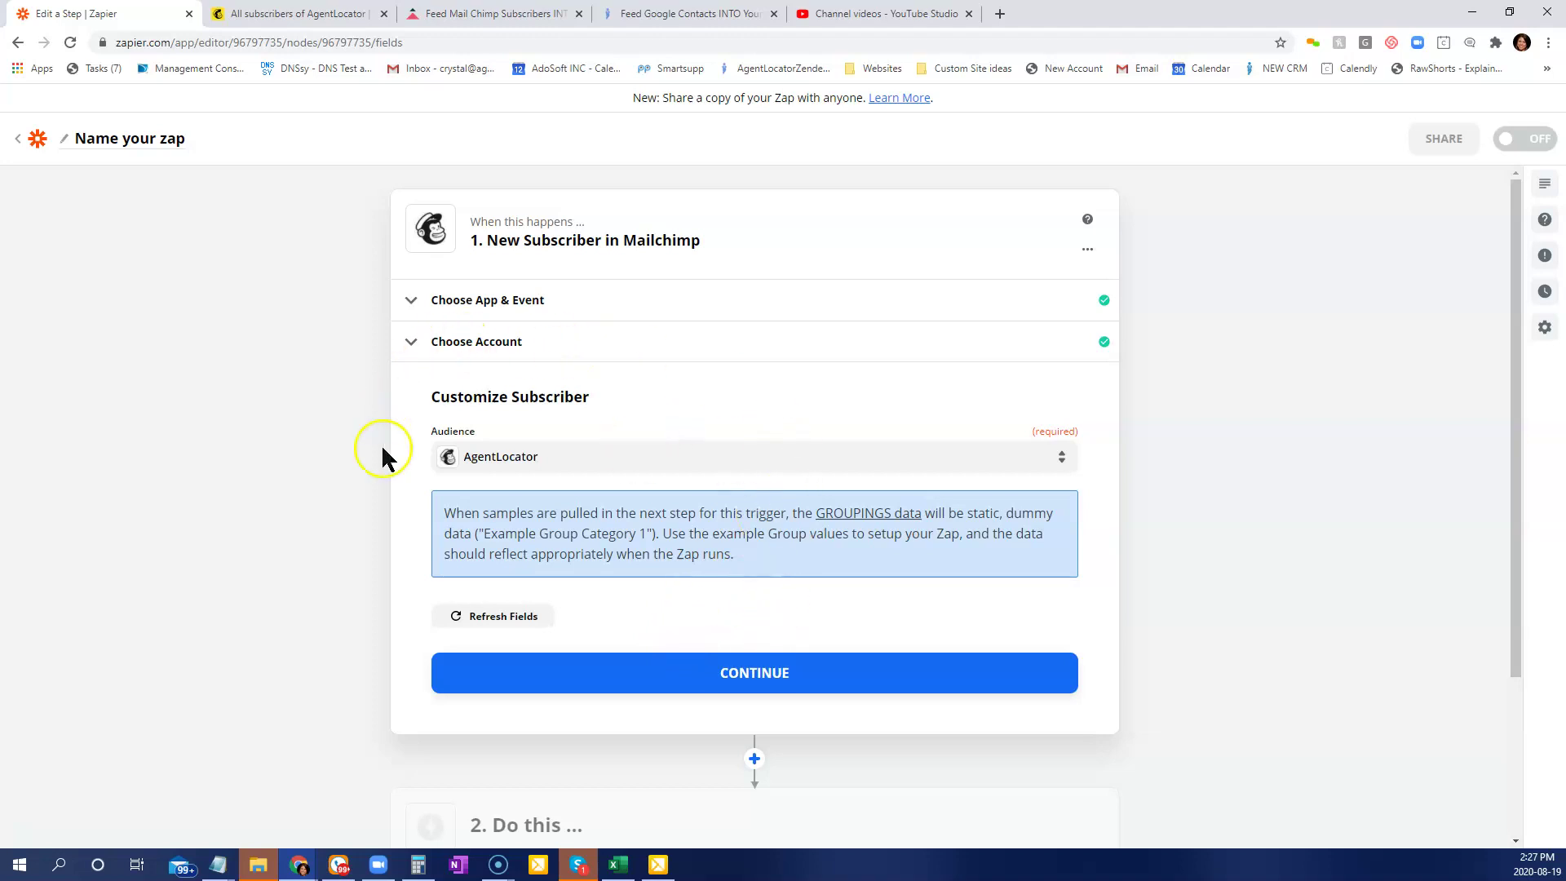
pyautogui.click(746, 674)
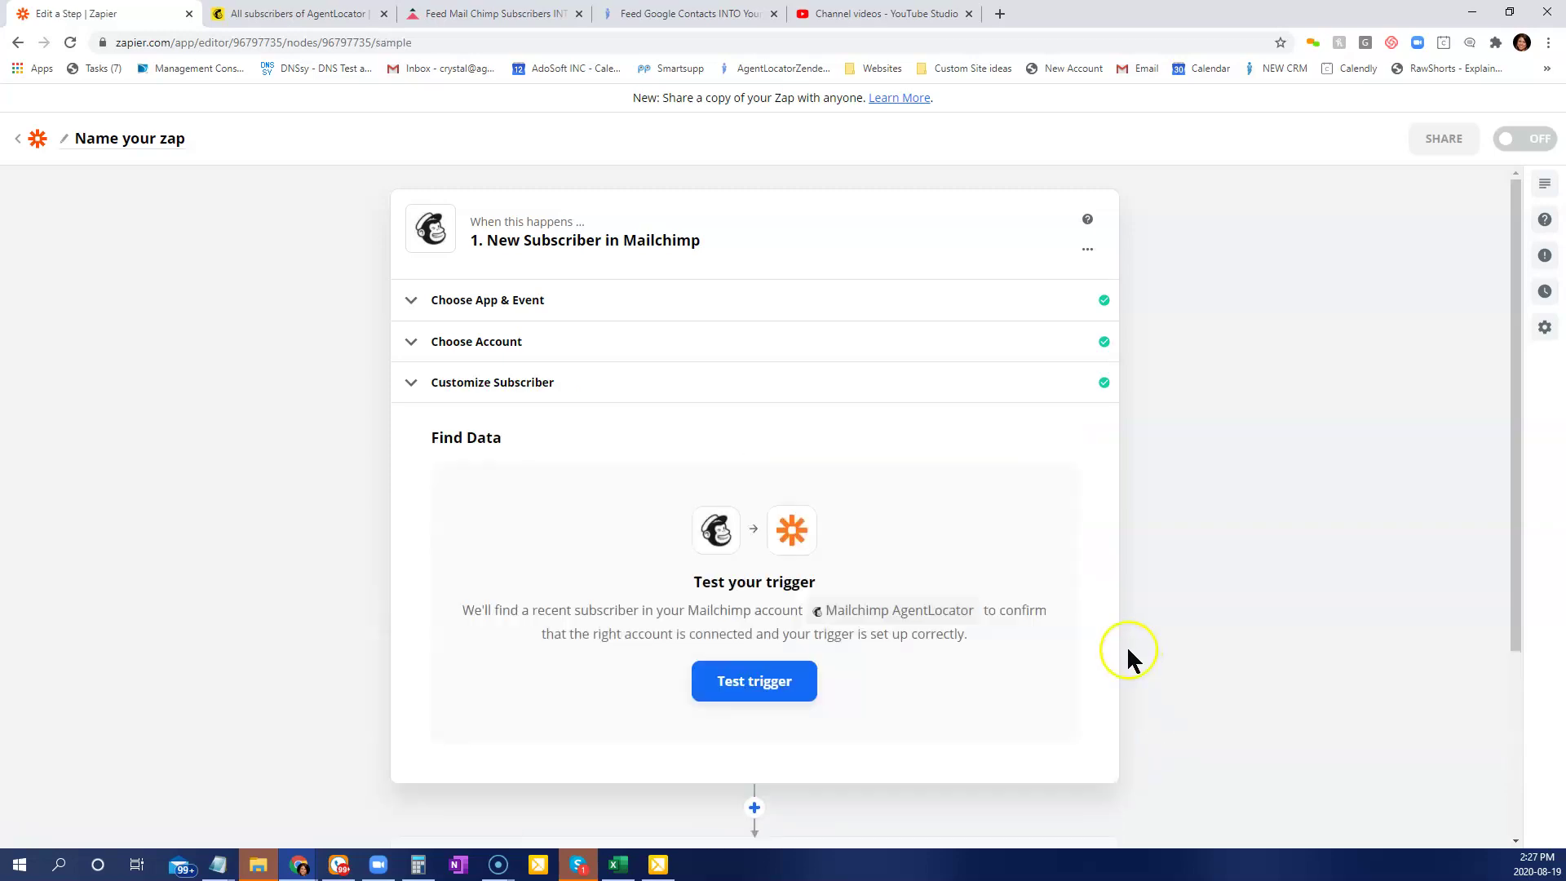
# Test the trigger and review the sample subscriber record it returns.
pyautogui.click(724, 689)
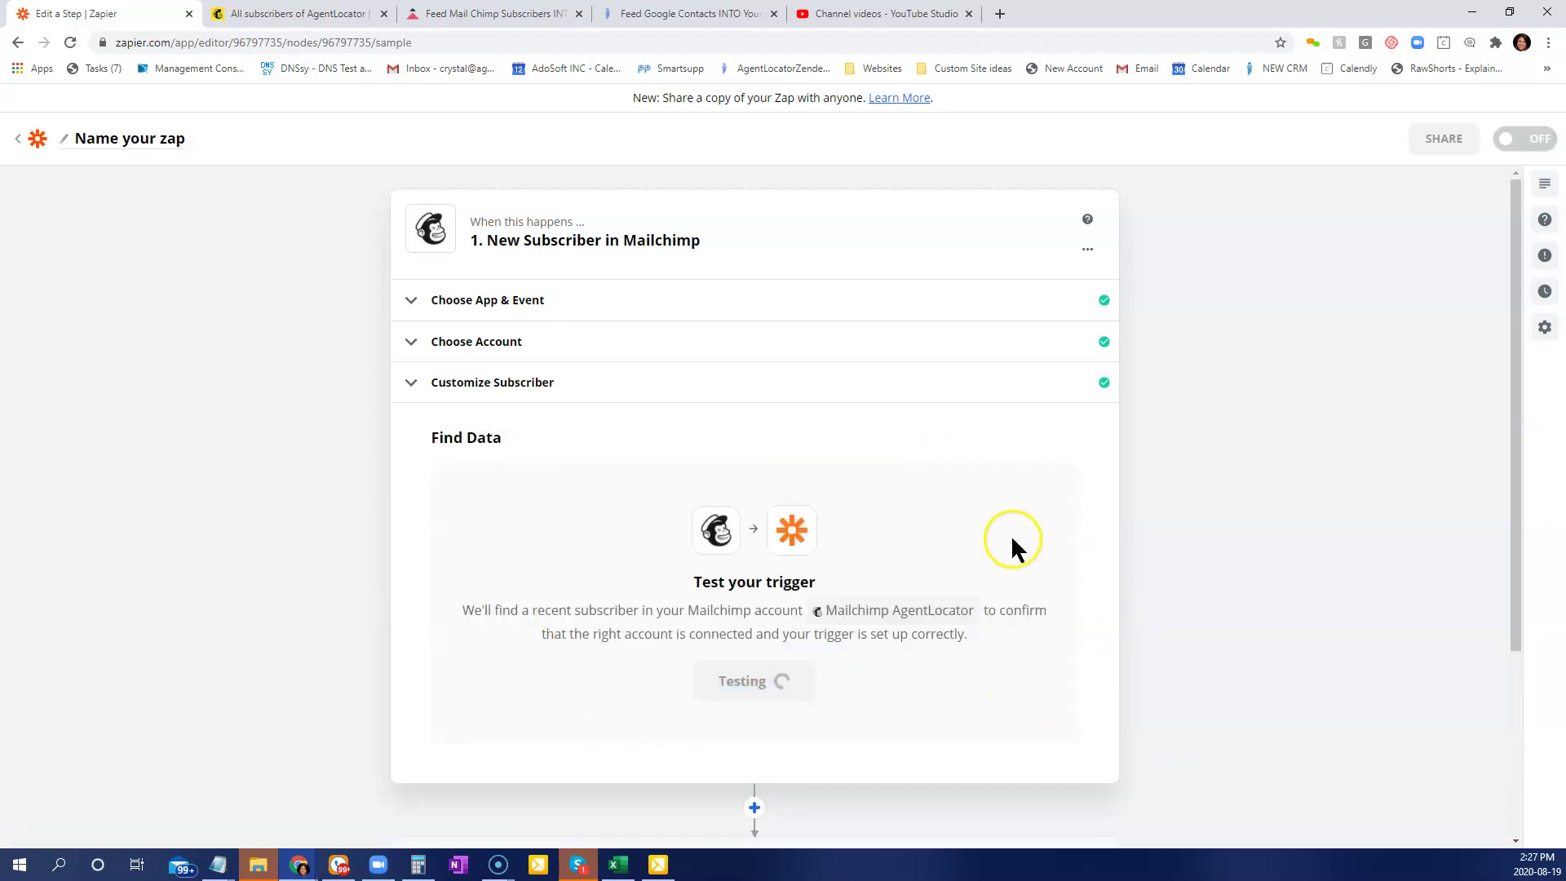
pyautogui.scroll(-3, 876, 734)
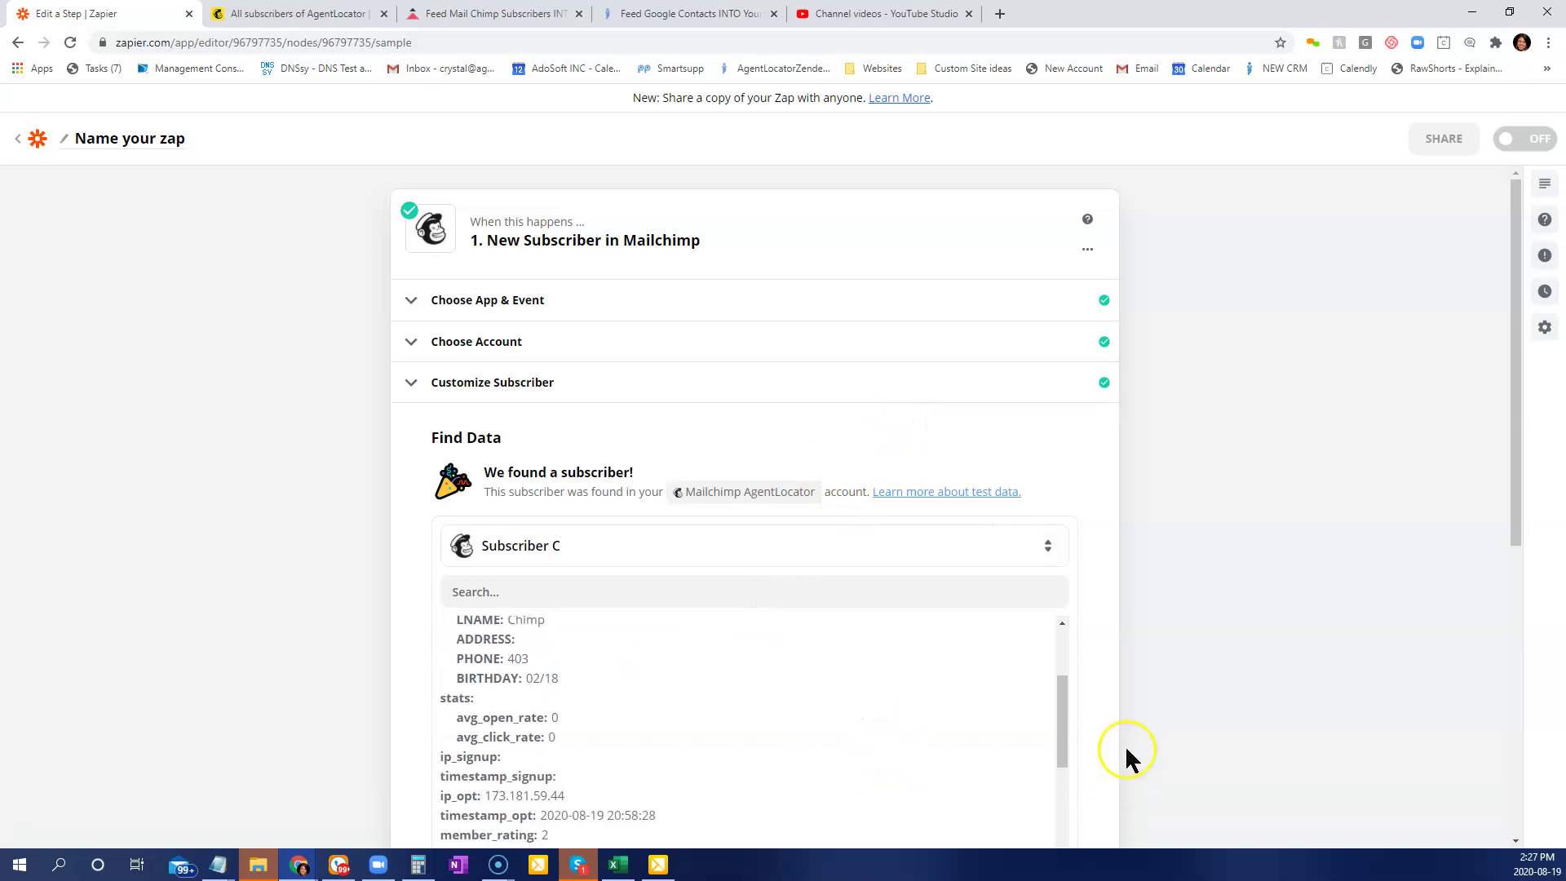
pyautogui.scroll(-4, 1124, 746)
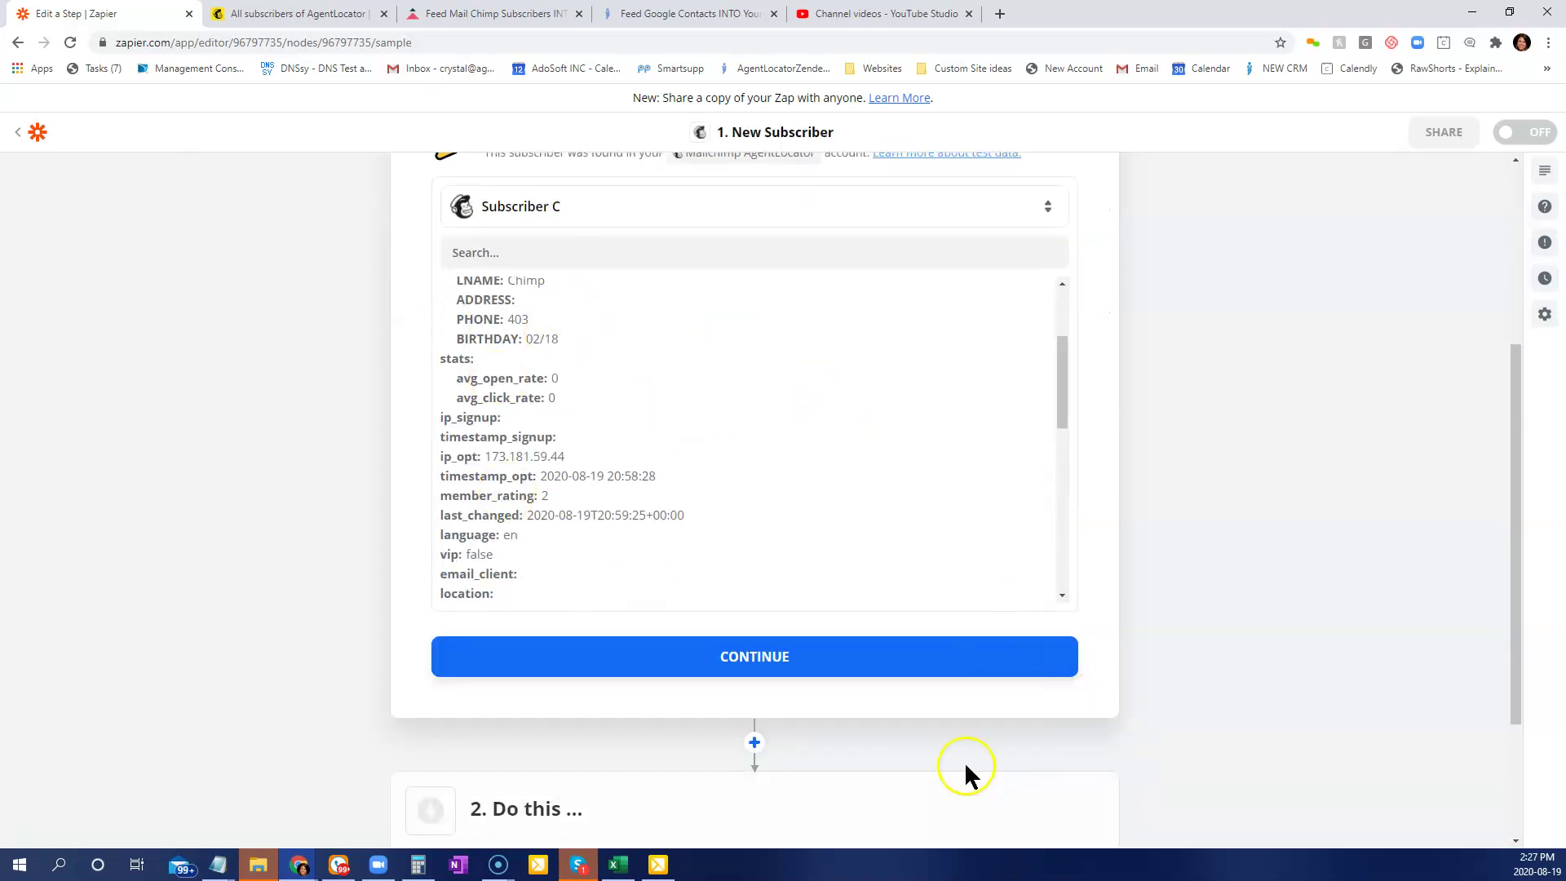
# Add an AgentLocator Create Lead action as step two, found by searching 'agentlo', and bring up its account list.
pyautogui.click(763, 679)
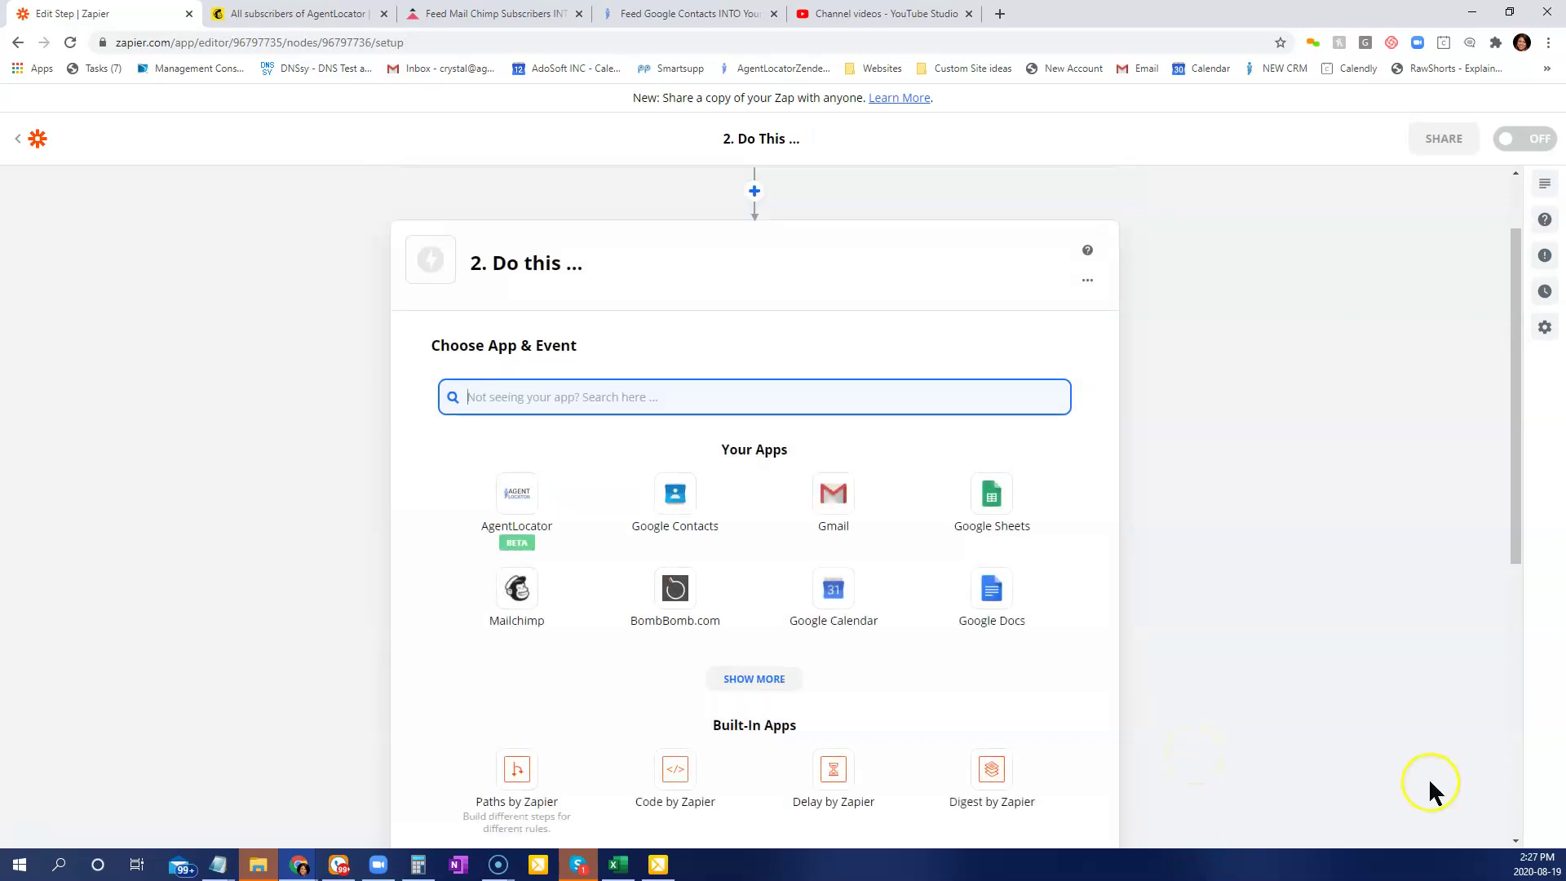
pyautogui.scroll(1, 1061, 391)
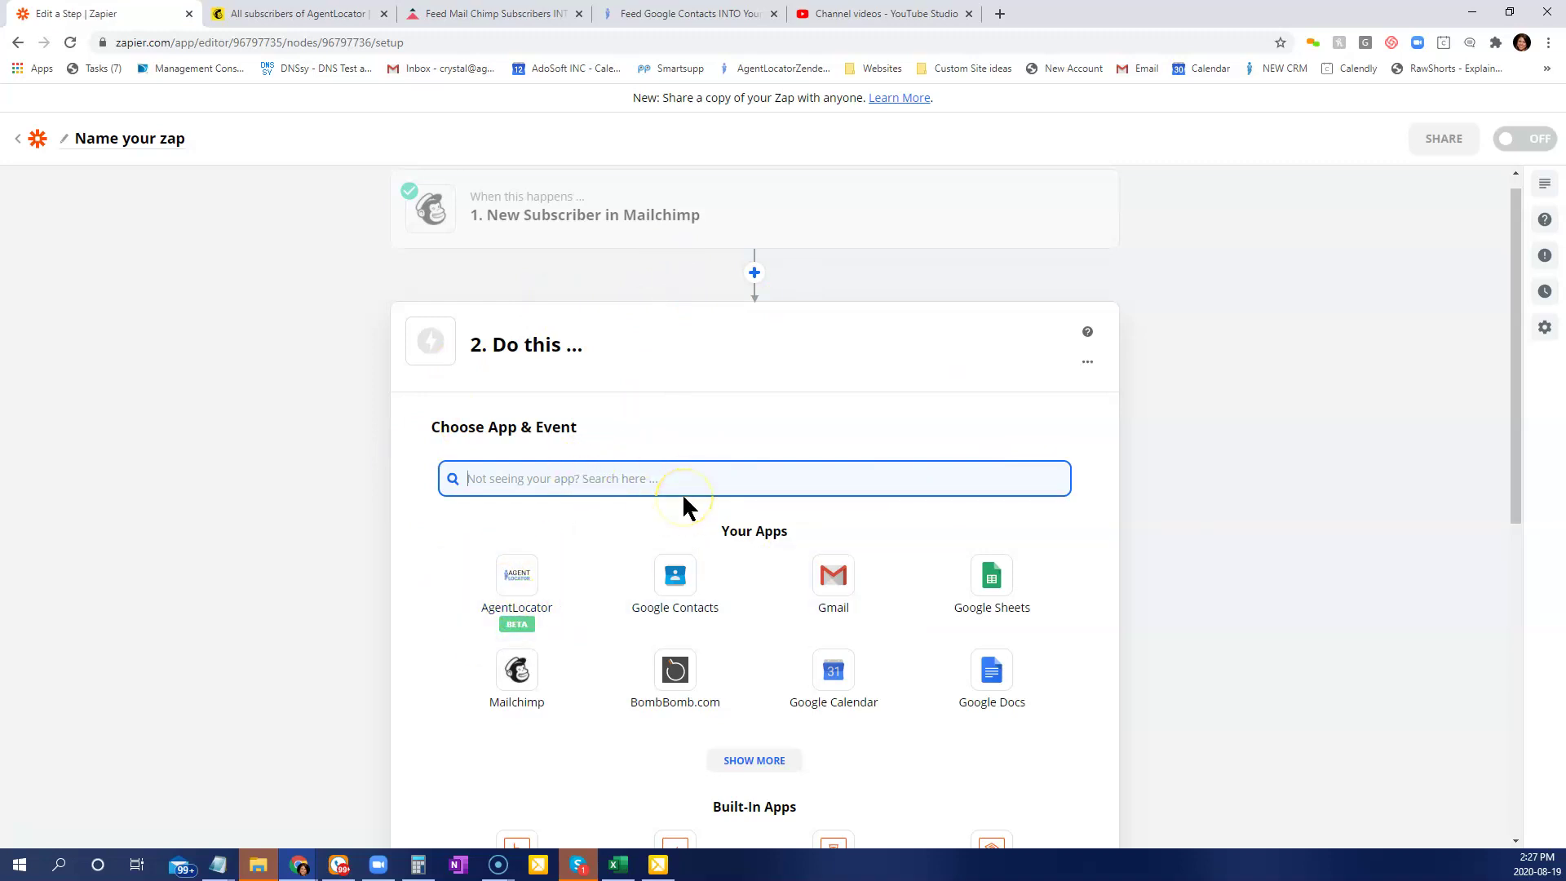
pyautogui.write('agentlo')
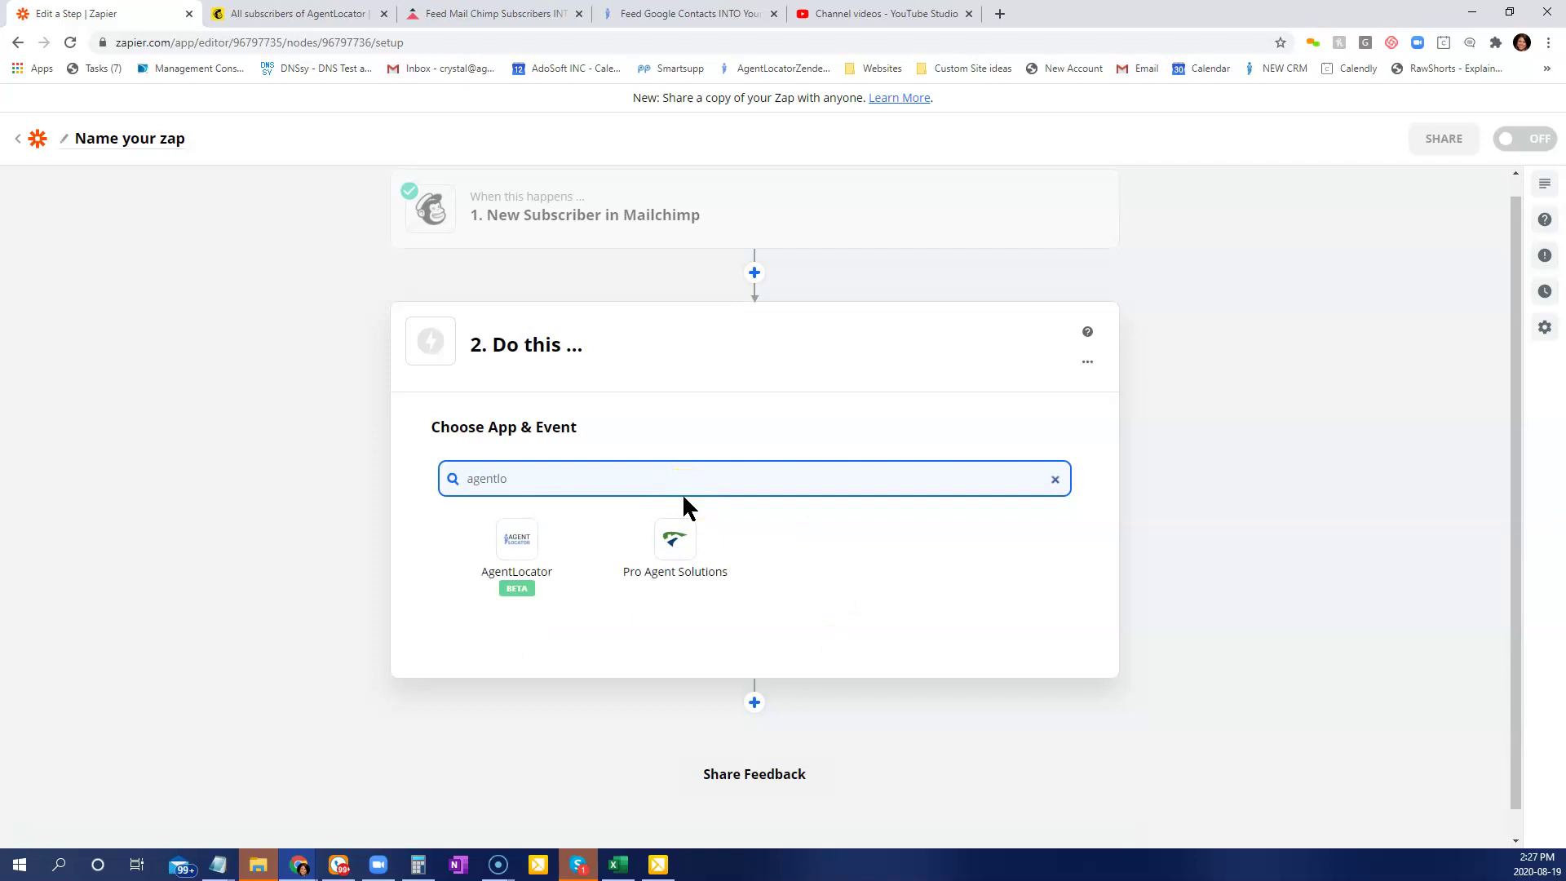
pyautogui.click(529, 563)
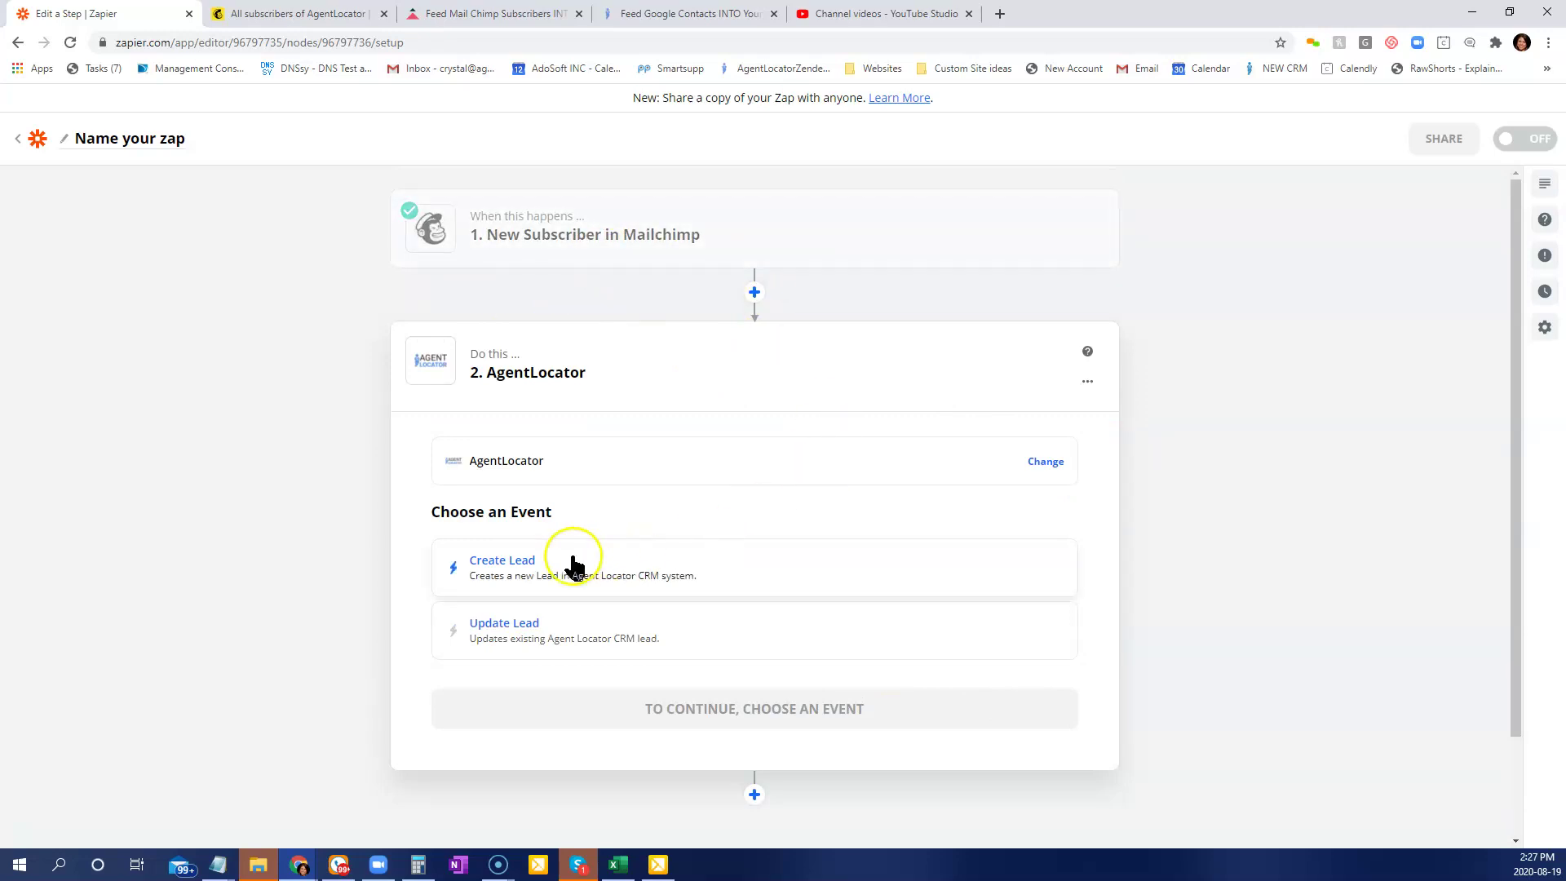
pyautogui.click(501, 561)
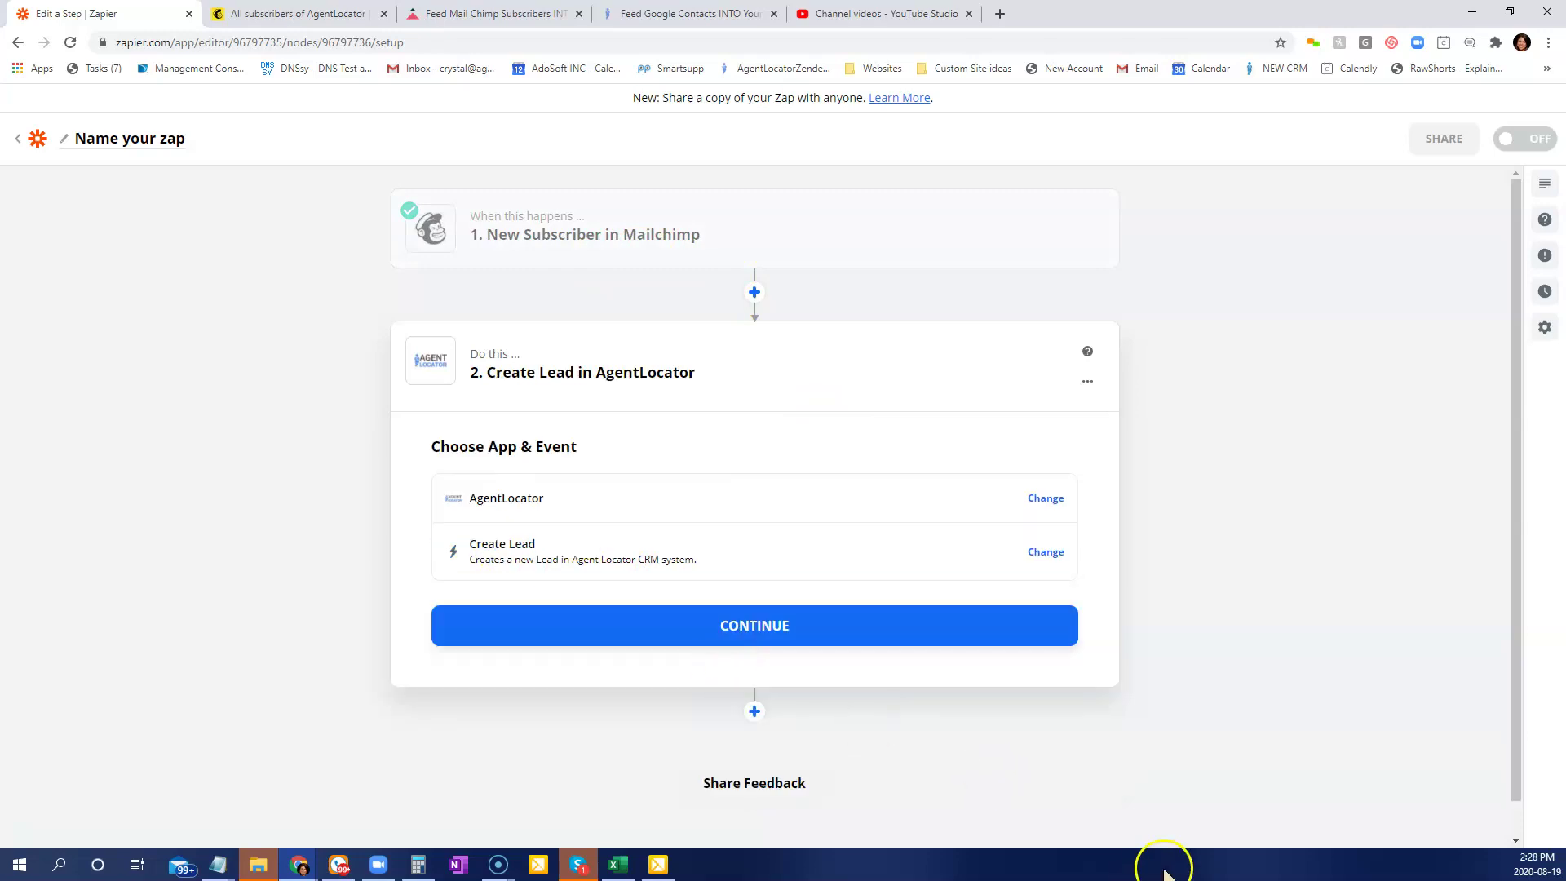
pyautogui.click(801, 631)
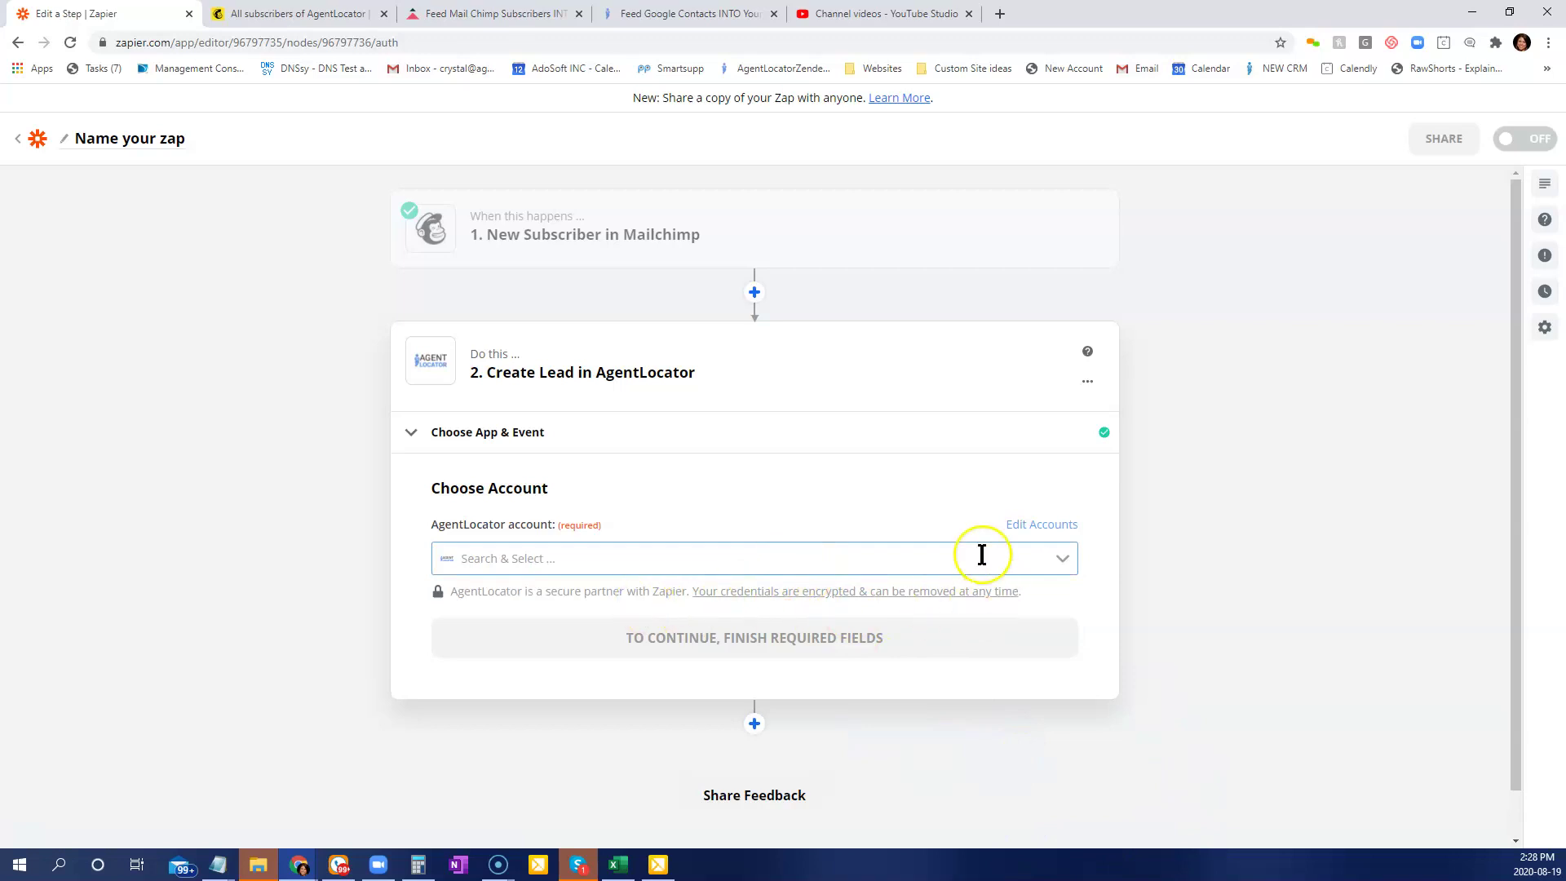
pyautogui.click(511, 556)
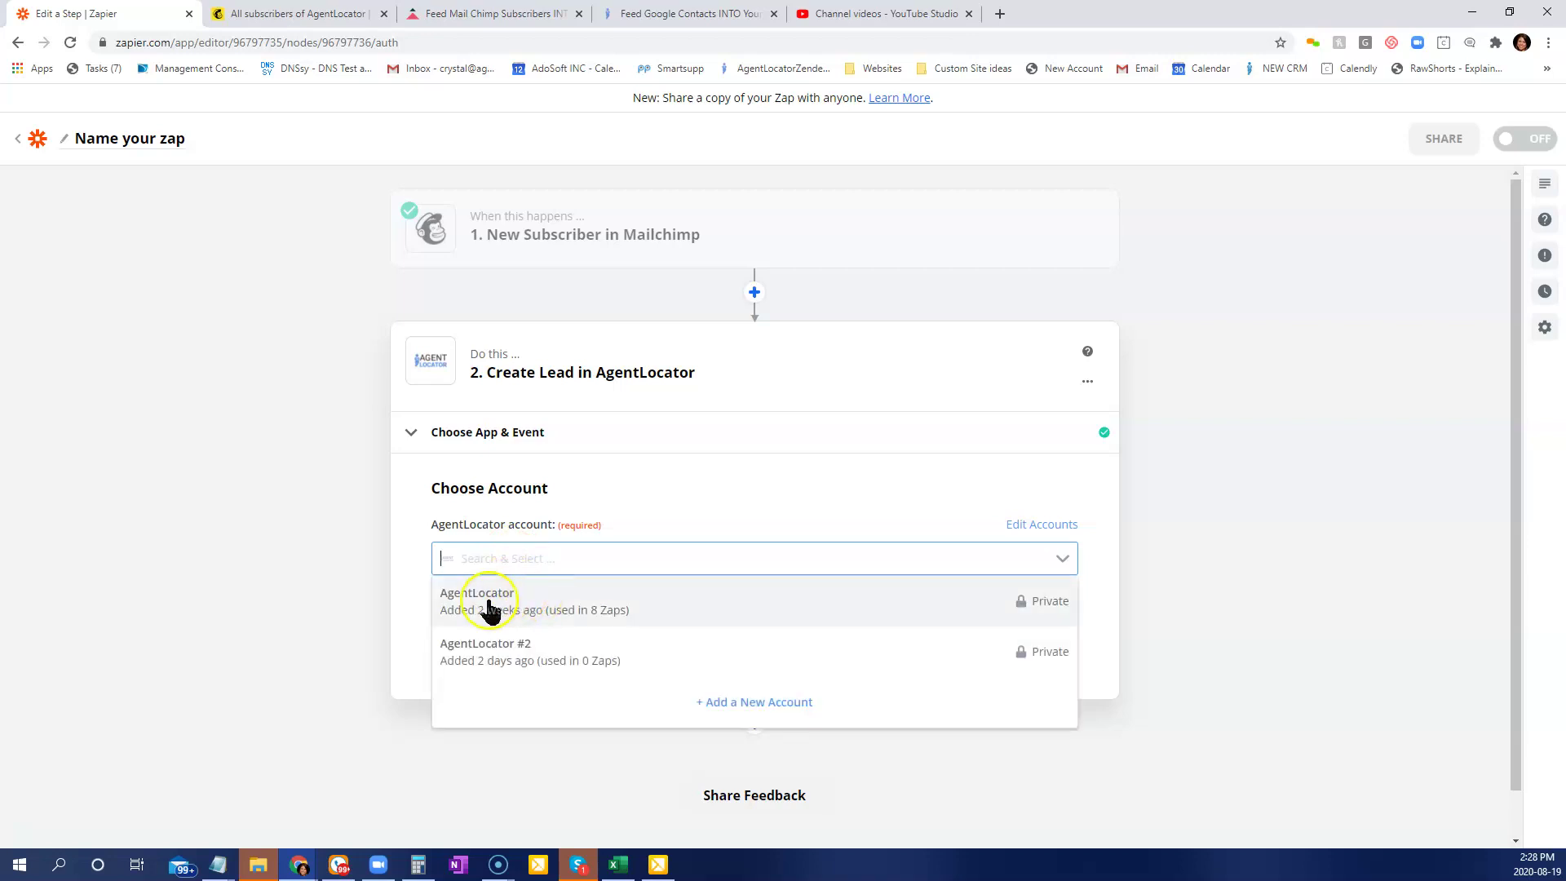
# Start adding a new AgentLocator account, then switch to the AgentLocator CRM window.
pyautogui.click(719, 713)
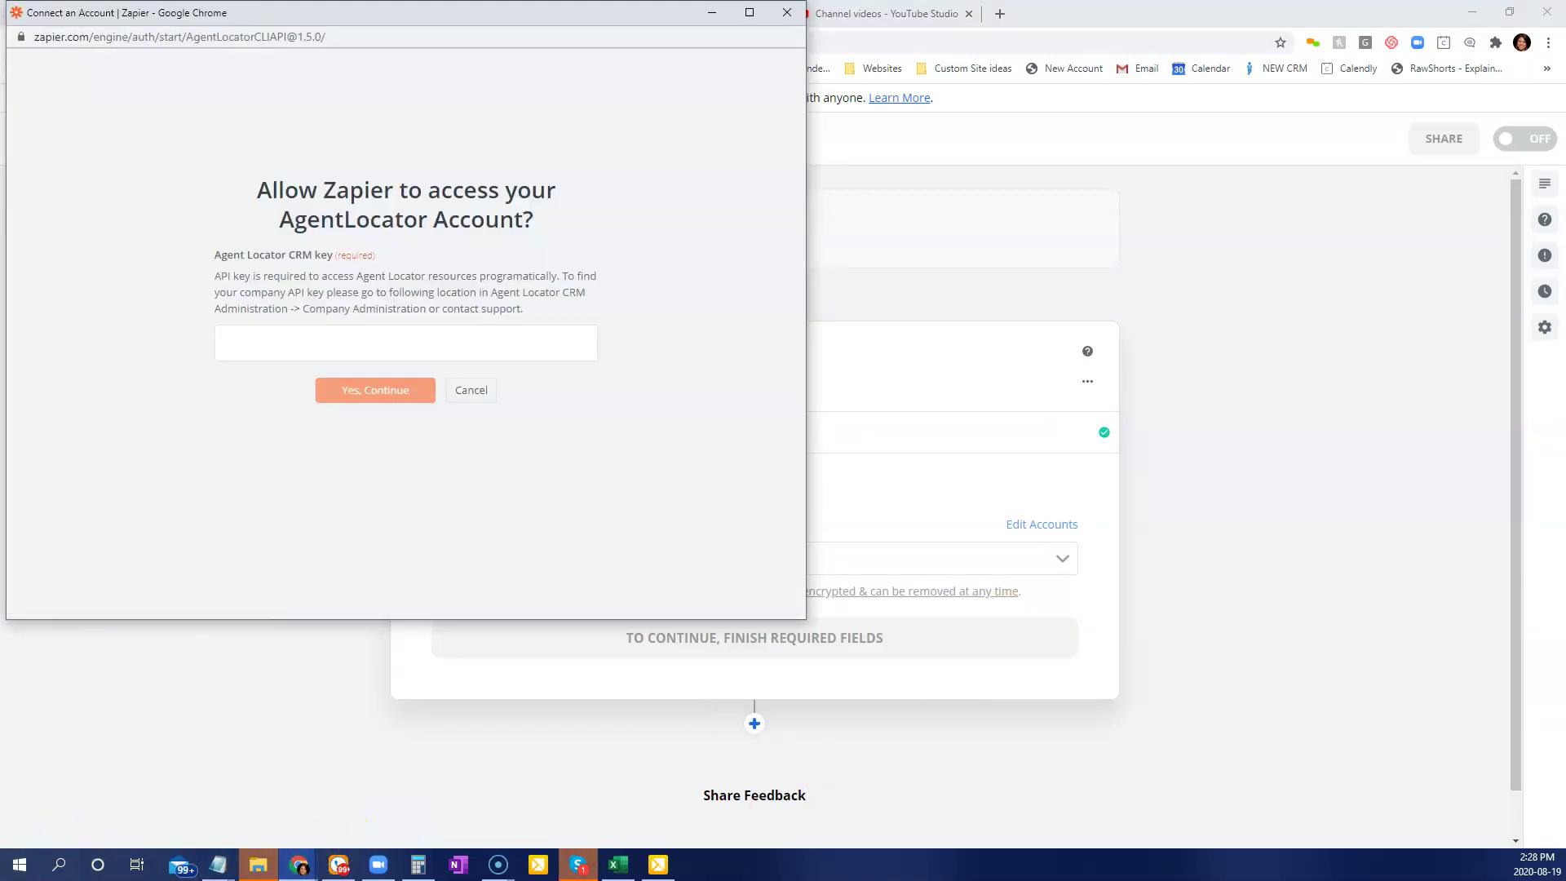
pyautogui.hotkey('alt', 'Tab')
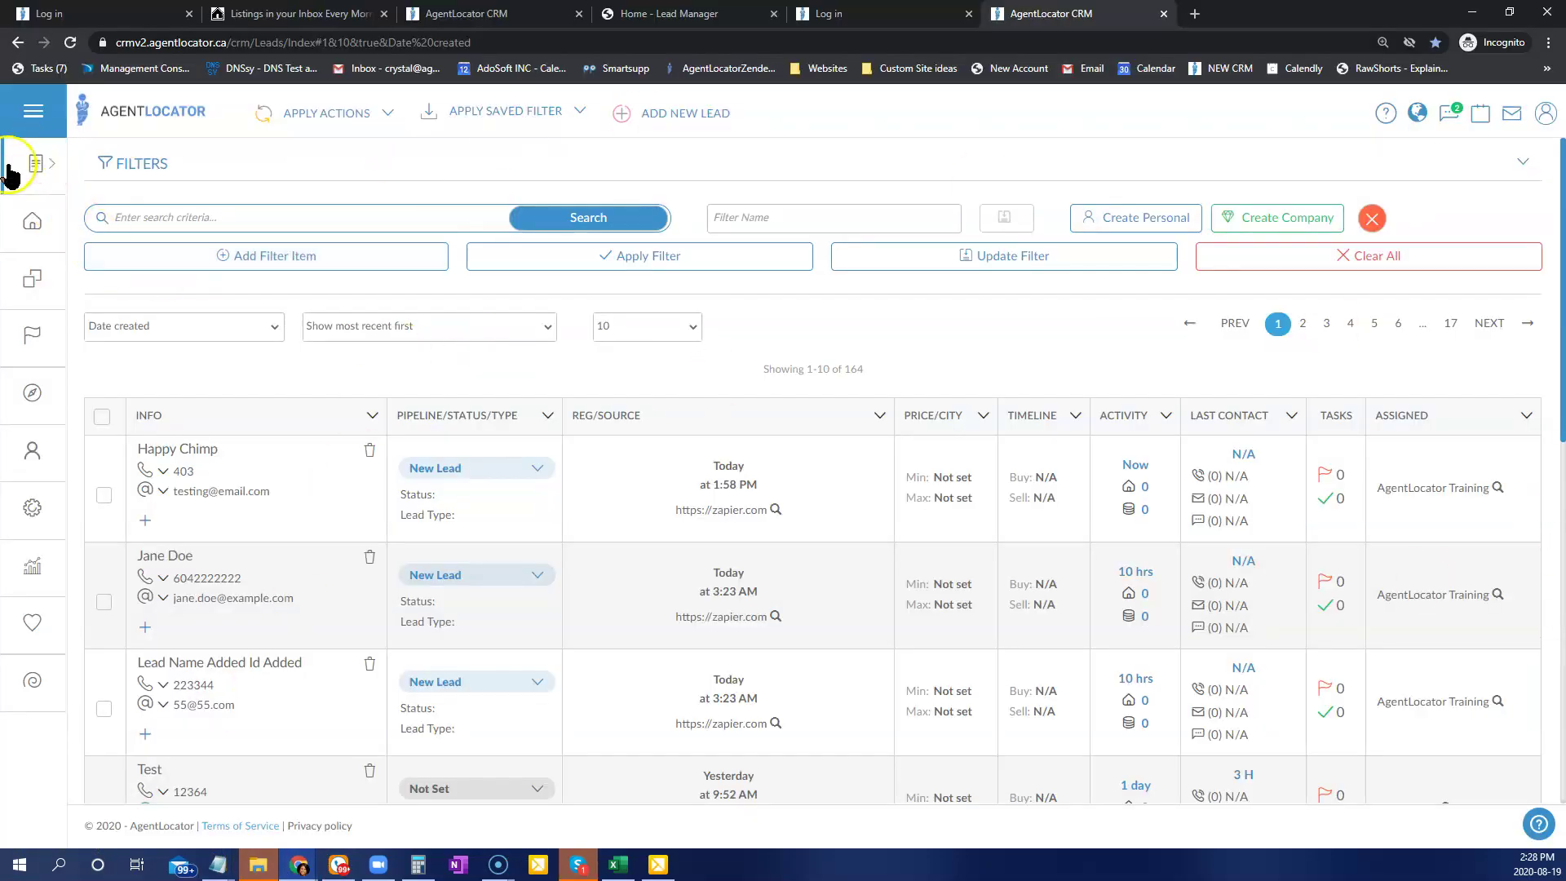
# Copy the Zapier API key from AgentLocator CRM's Company Administration page and return to Zapier.
pyautogui.click(41, 168)
pyautogui.click(157, 204)
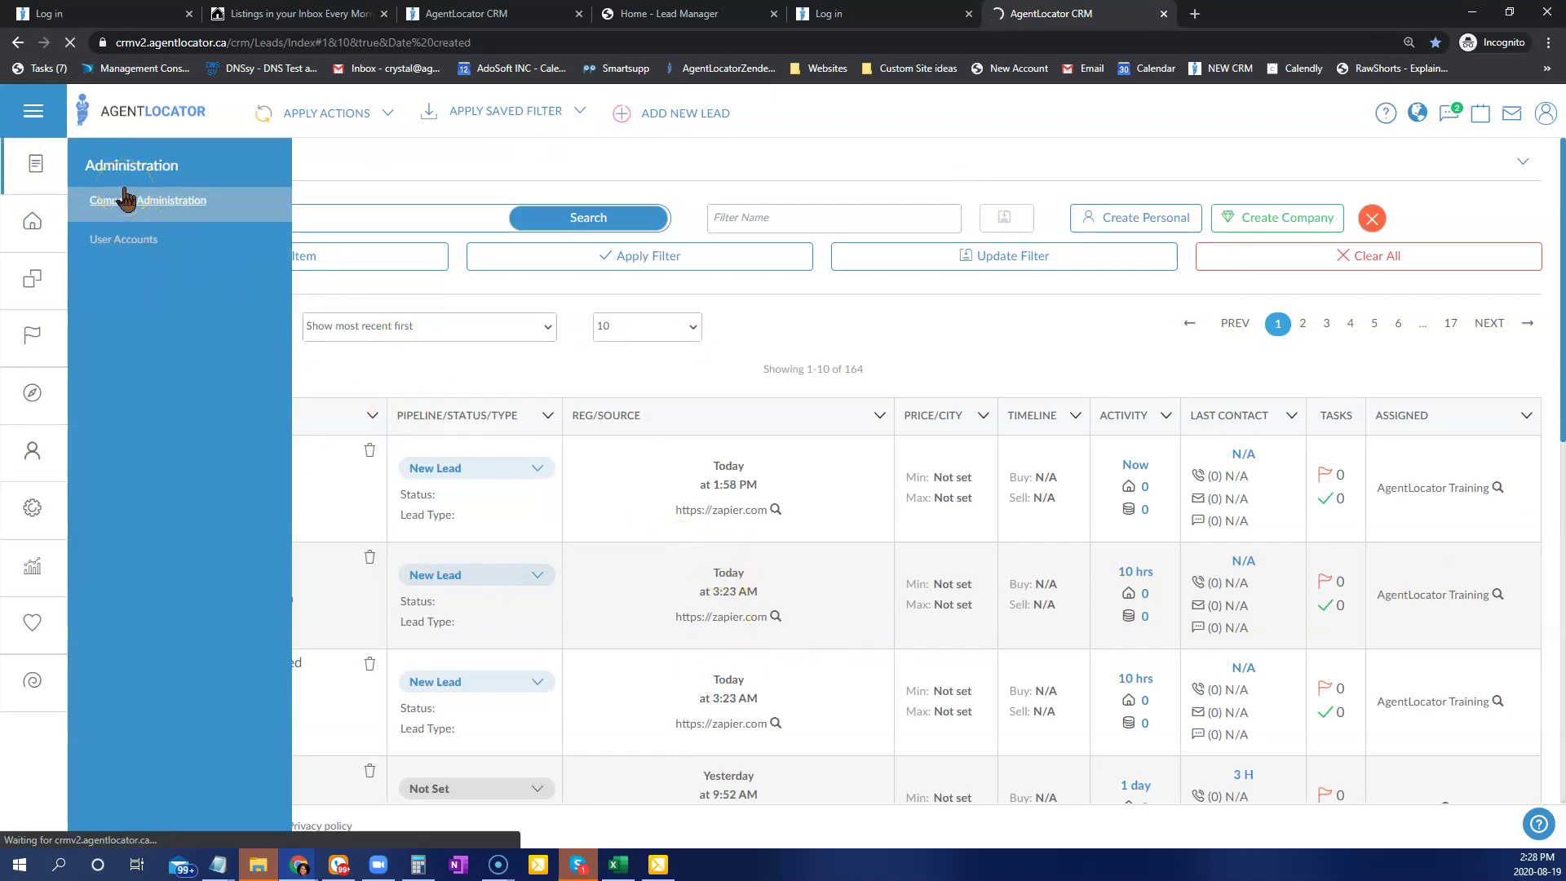
pyautogui.click(730, 568)
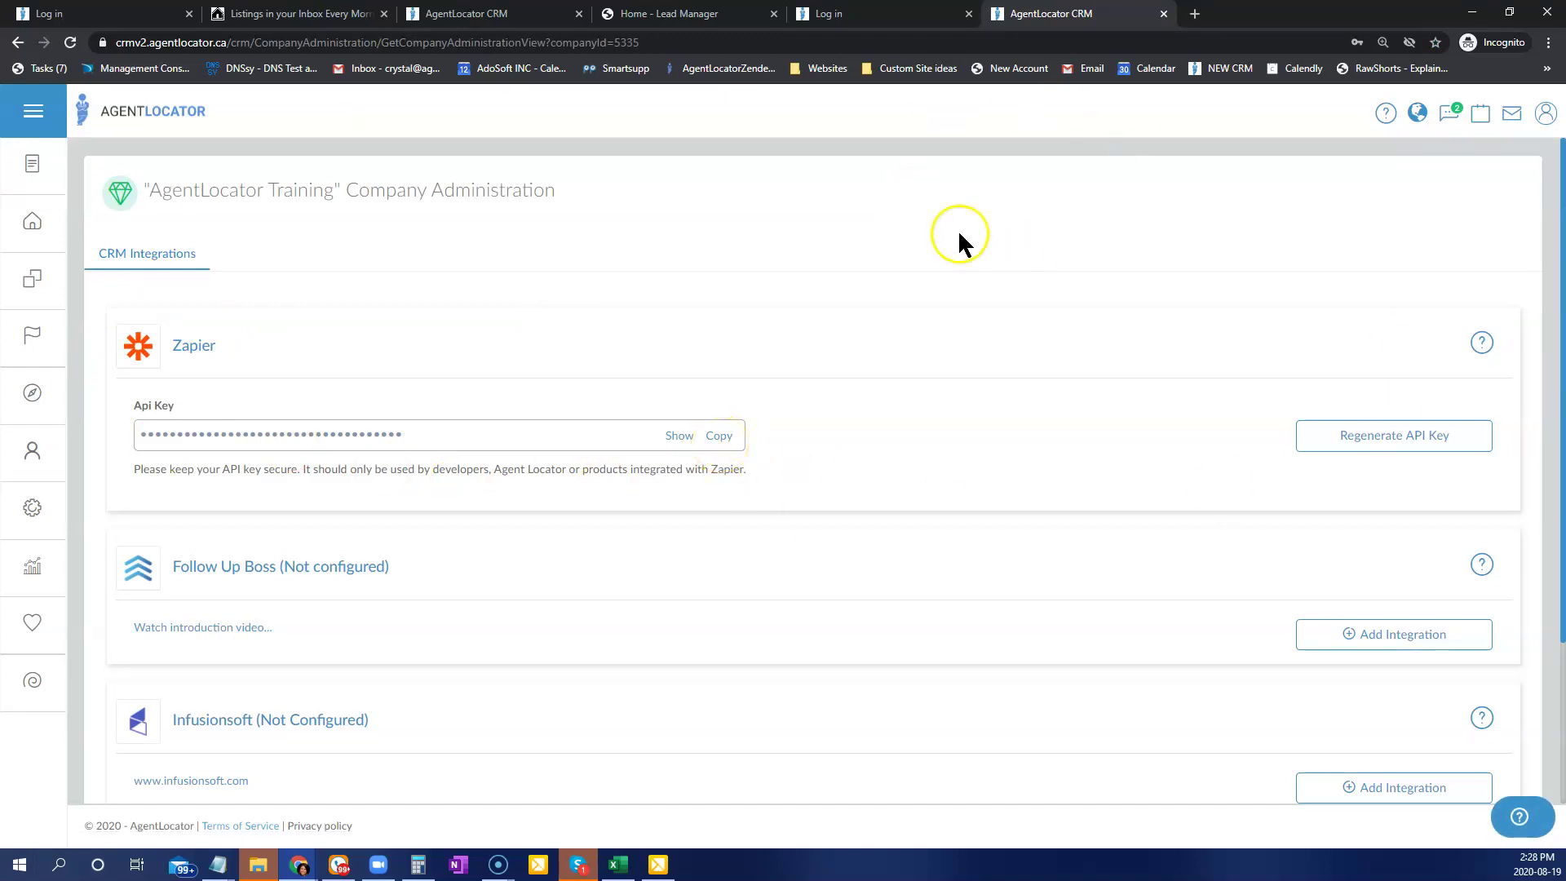
pyautogui.click(1474, 11)
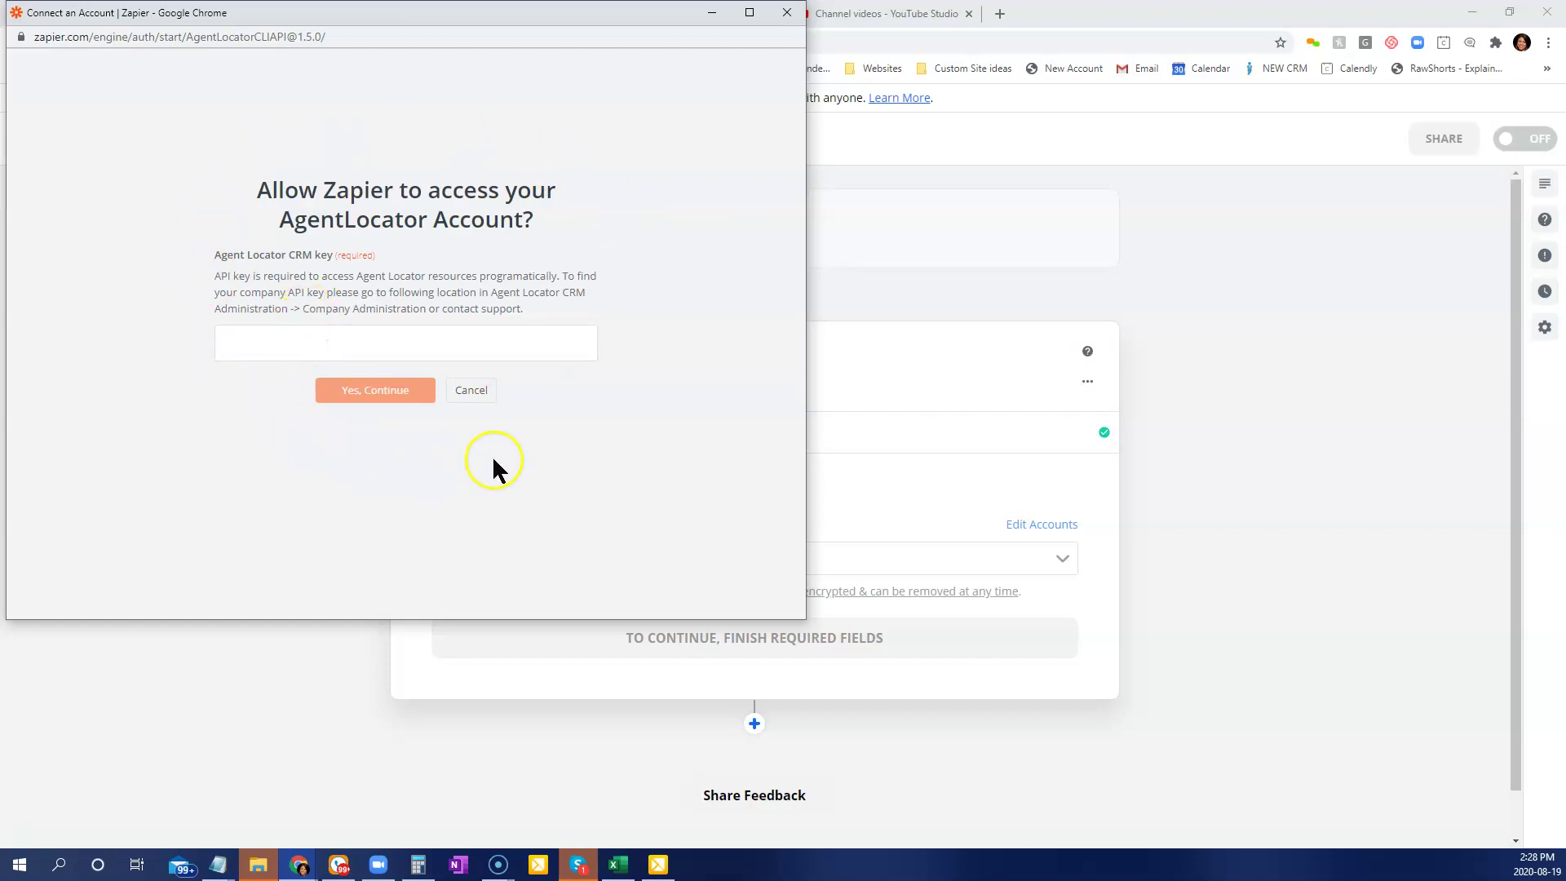
# Drop the new-account connection, select the existing AgentLocator account, and continue to the Customize Lead form.
pyautogui.click(787, 13)
pyautogui.click(520, 571)
pyautogui.click(514, 604)
pyautogui.click(605, 559)
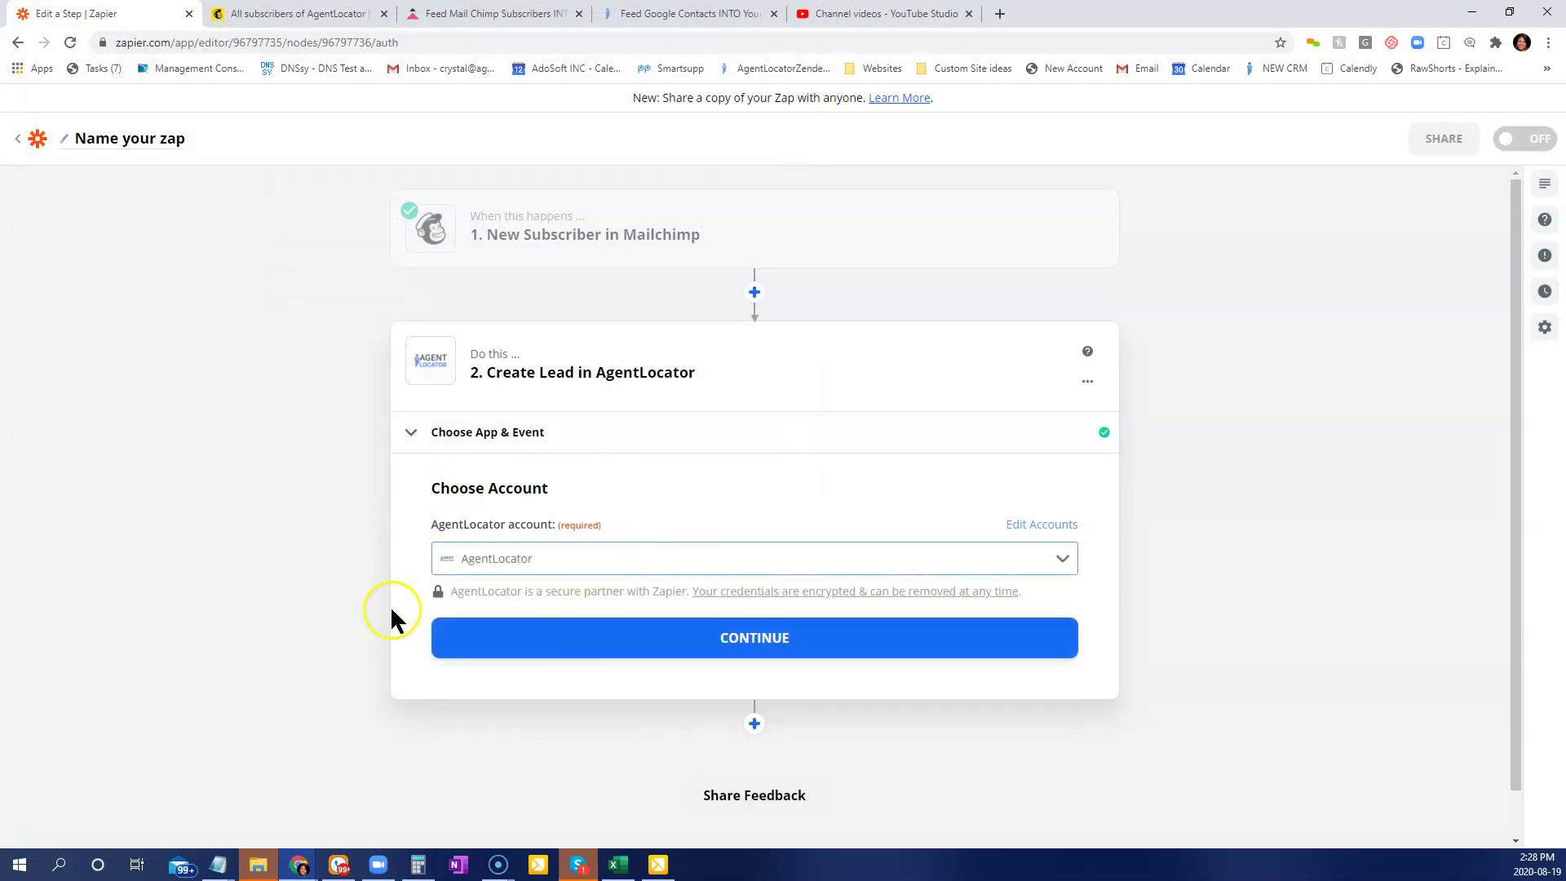
pyautogui.click(604, 637)
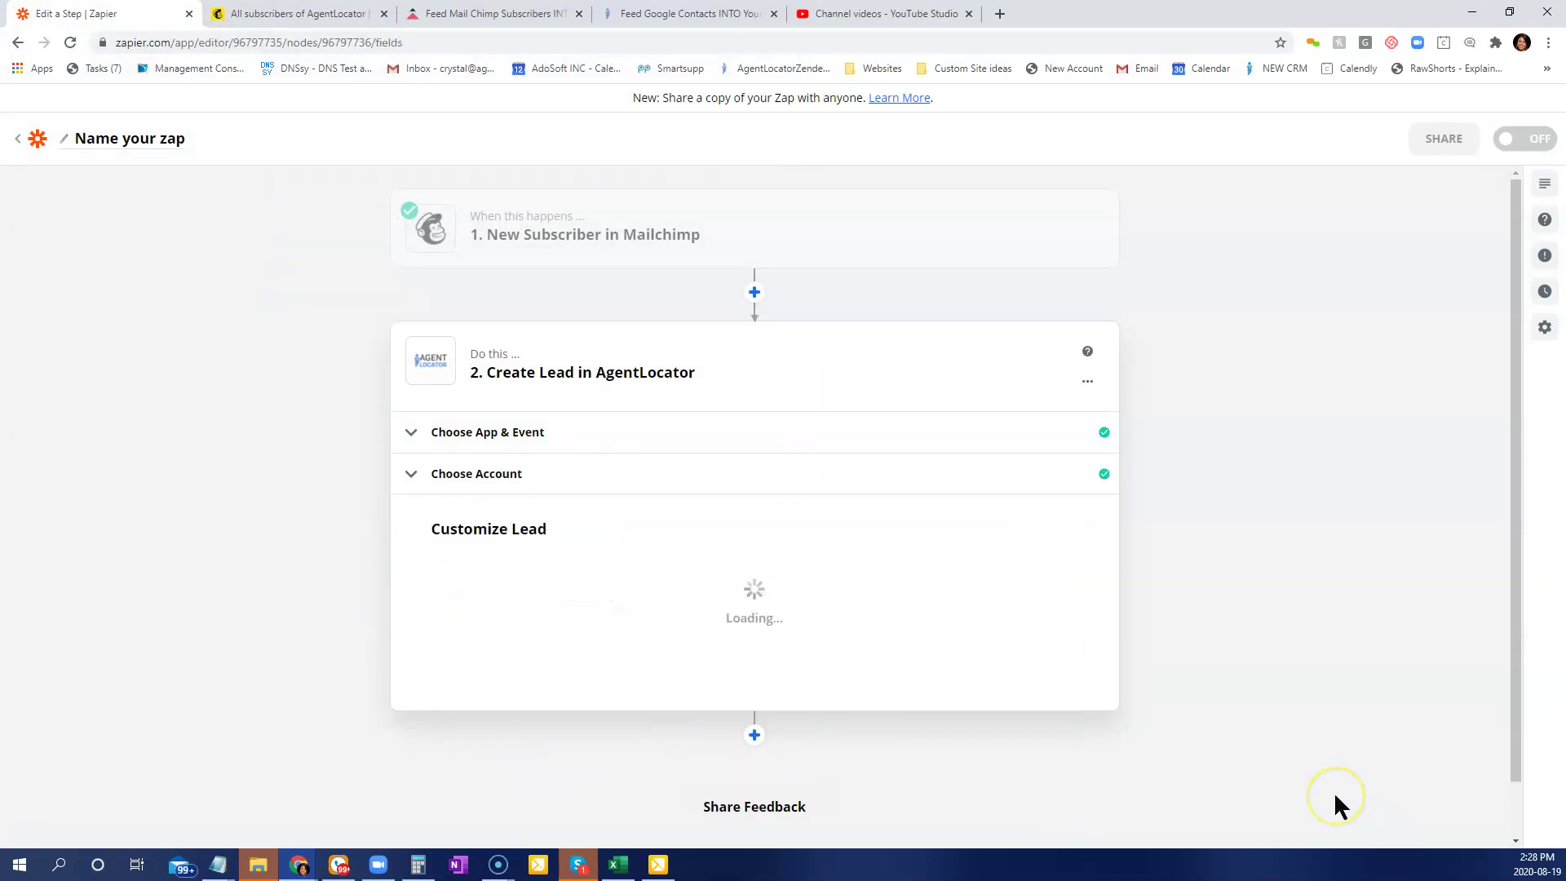
pyautogui.scroll(-3, 700, 485)
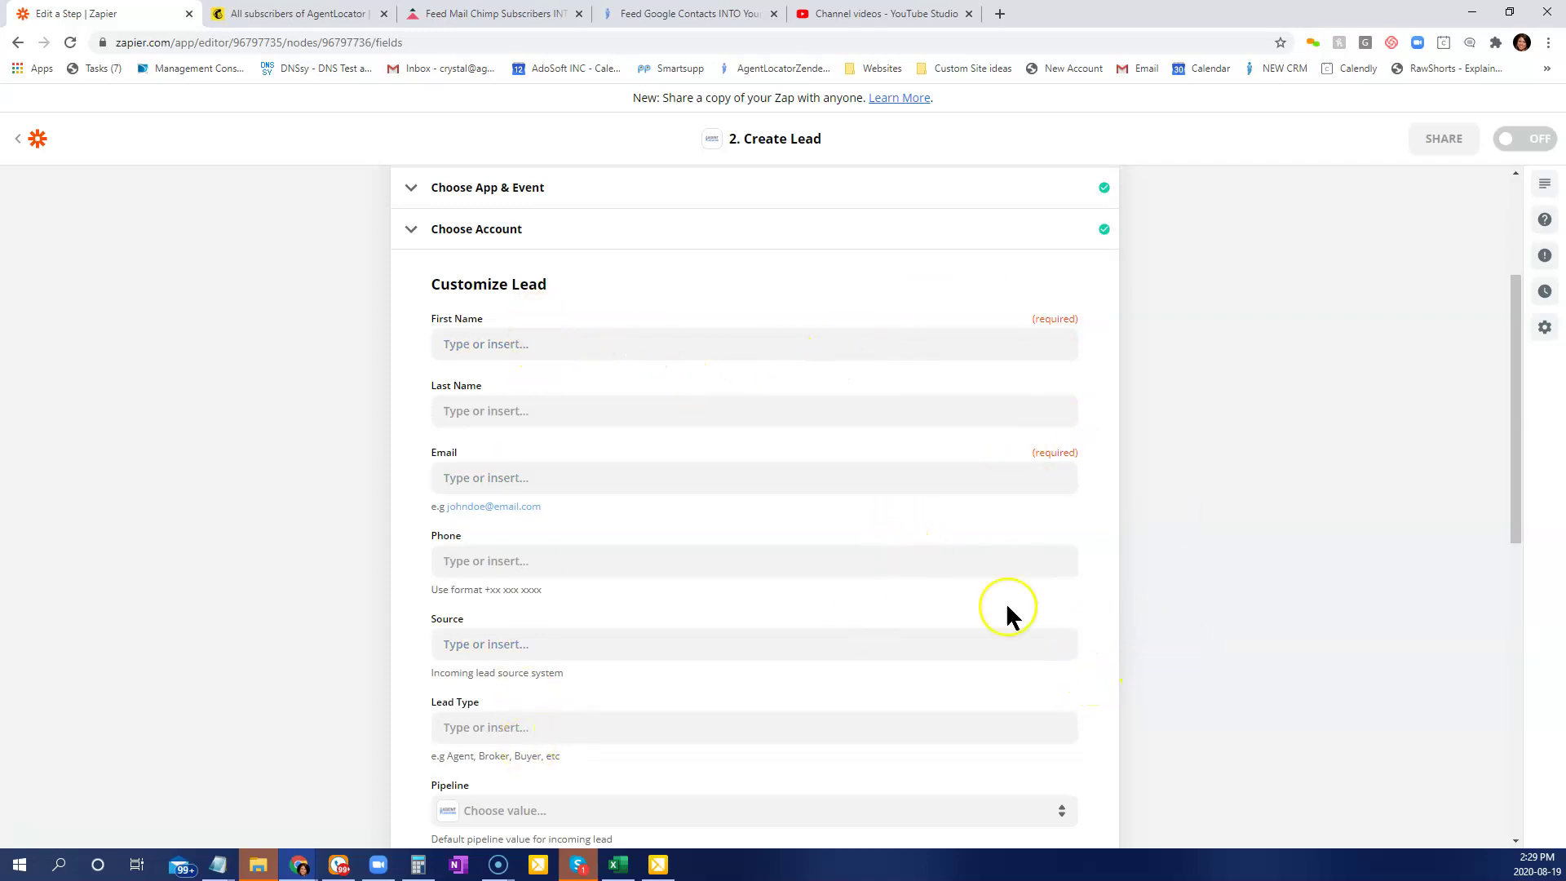
# Map First Name, Last Name and Email to the subscriber's Merges Fname, Merges Lname and Email.
pyautogui.click(498, 344)
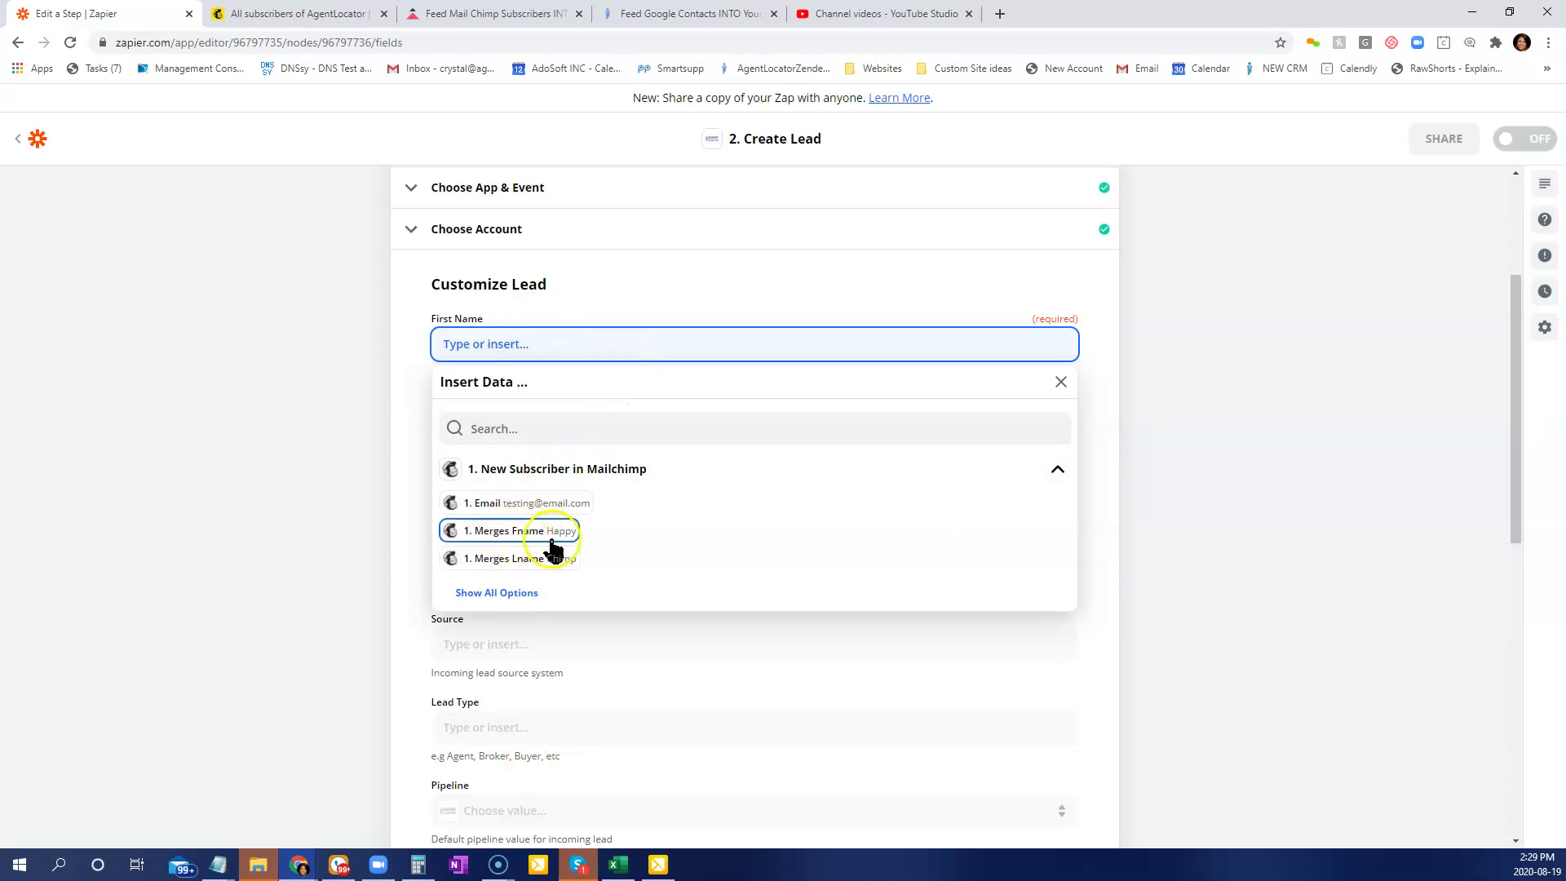
pyautogui.click(540, 532)
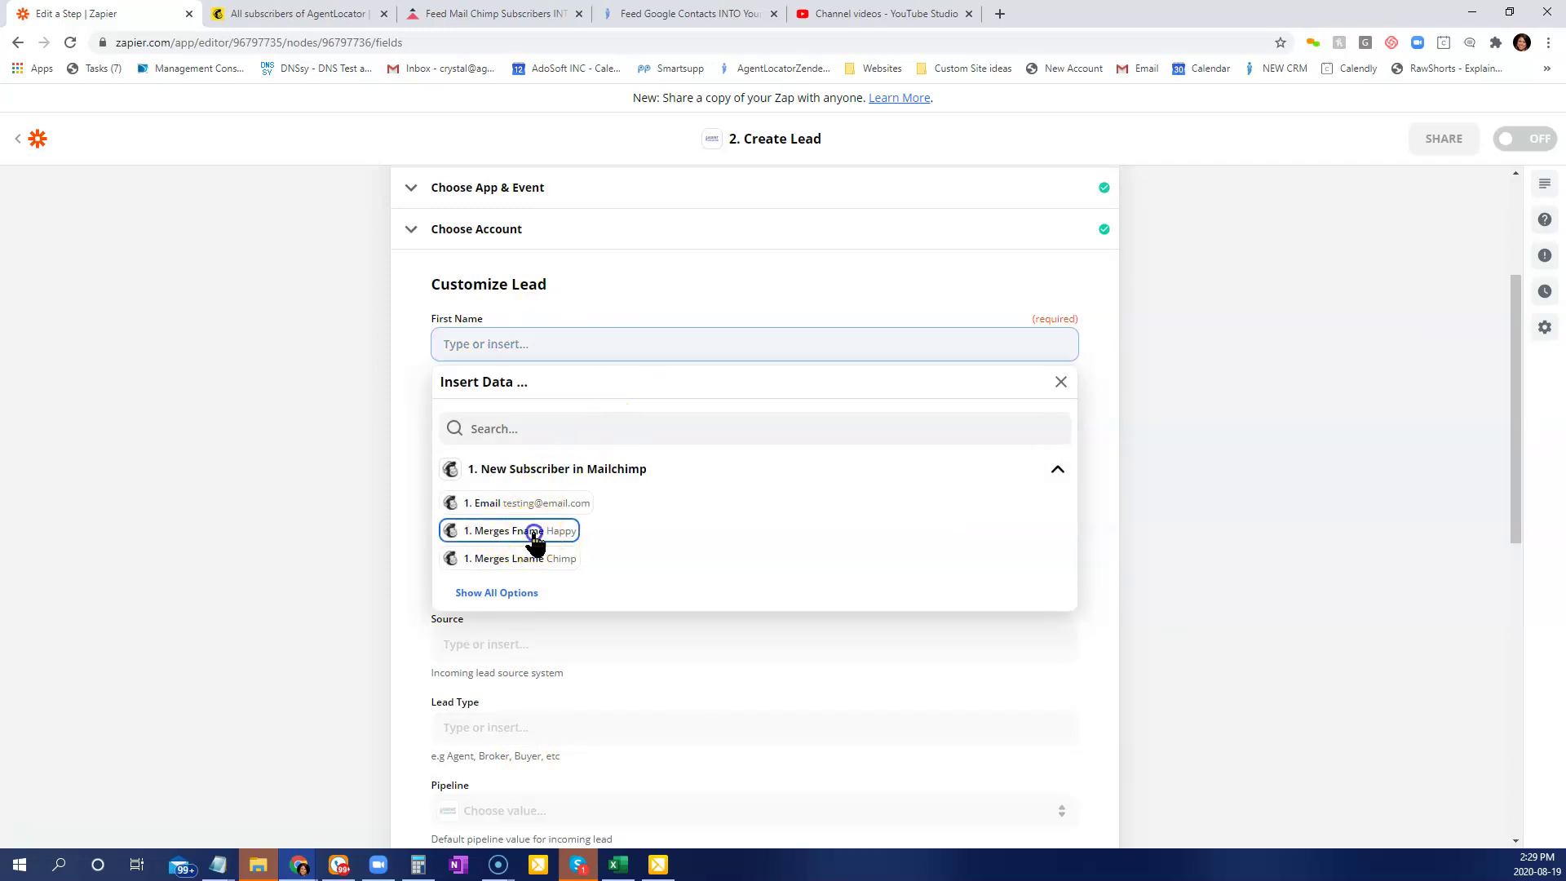
pyautogui.click(405, 371)
pyautogui.click(489, 410)
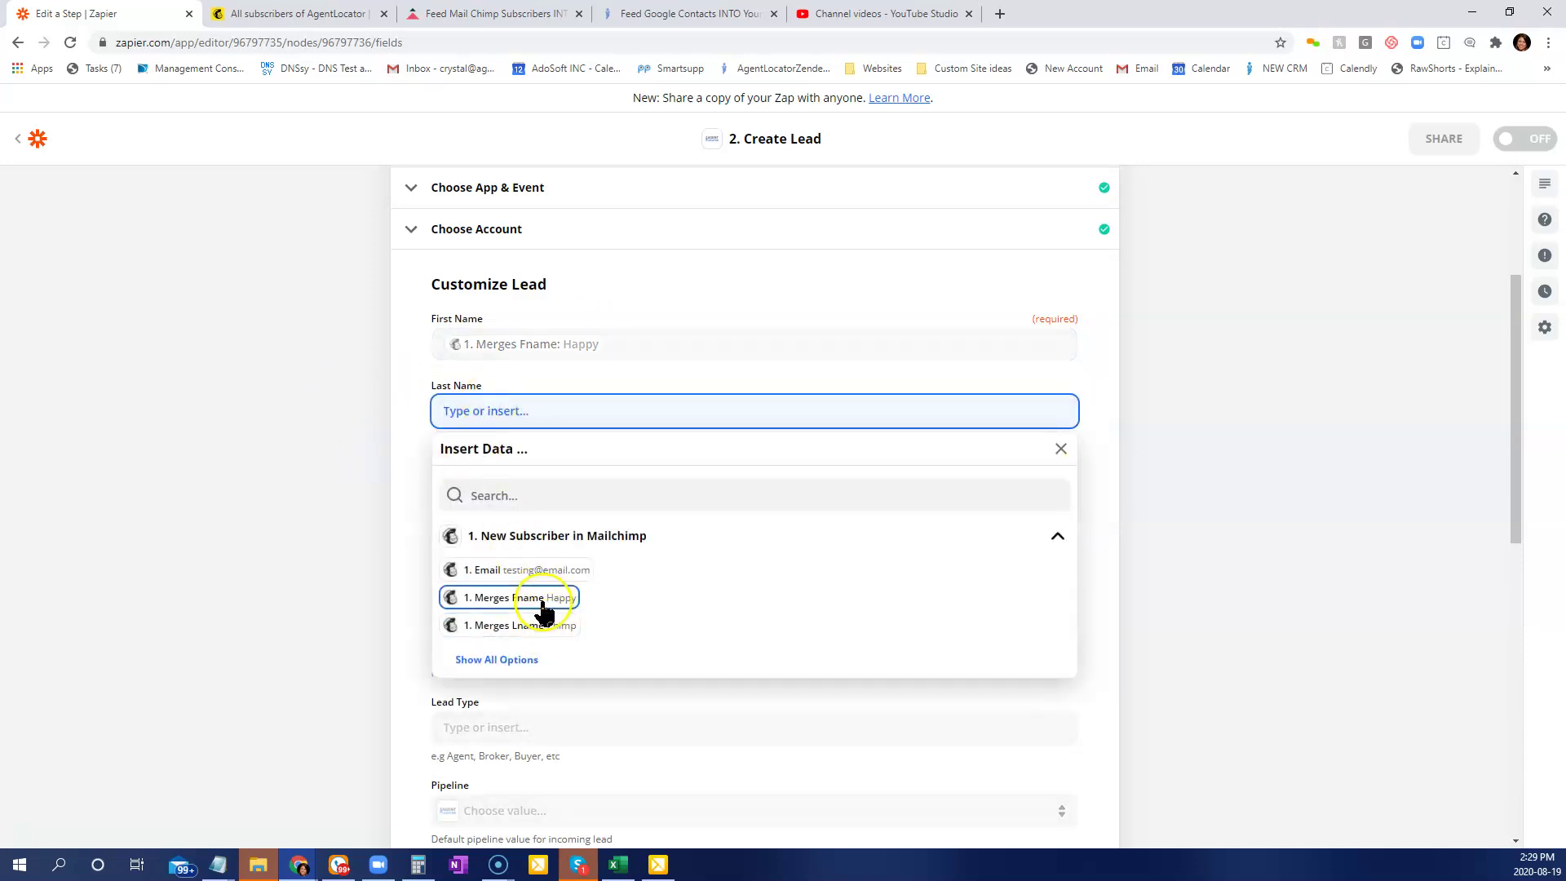
pyautogui.click(542, 626)
pyautogui.click(384, 444)
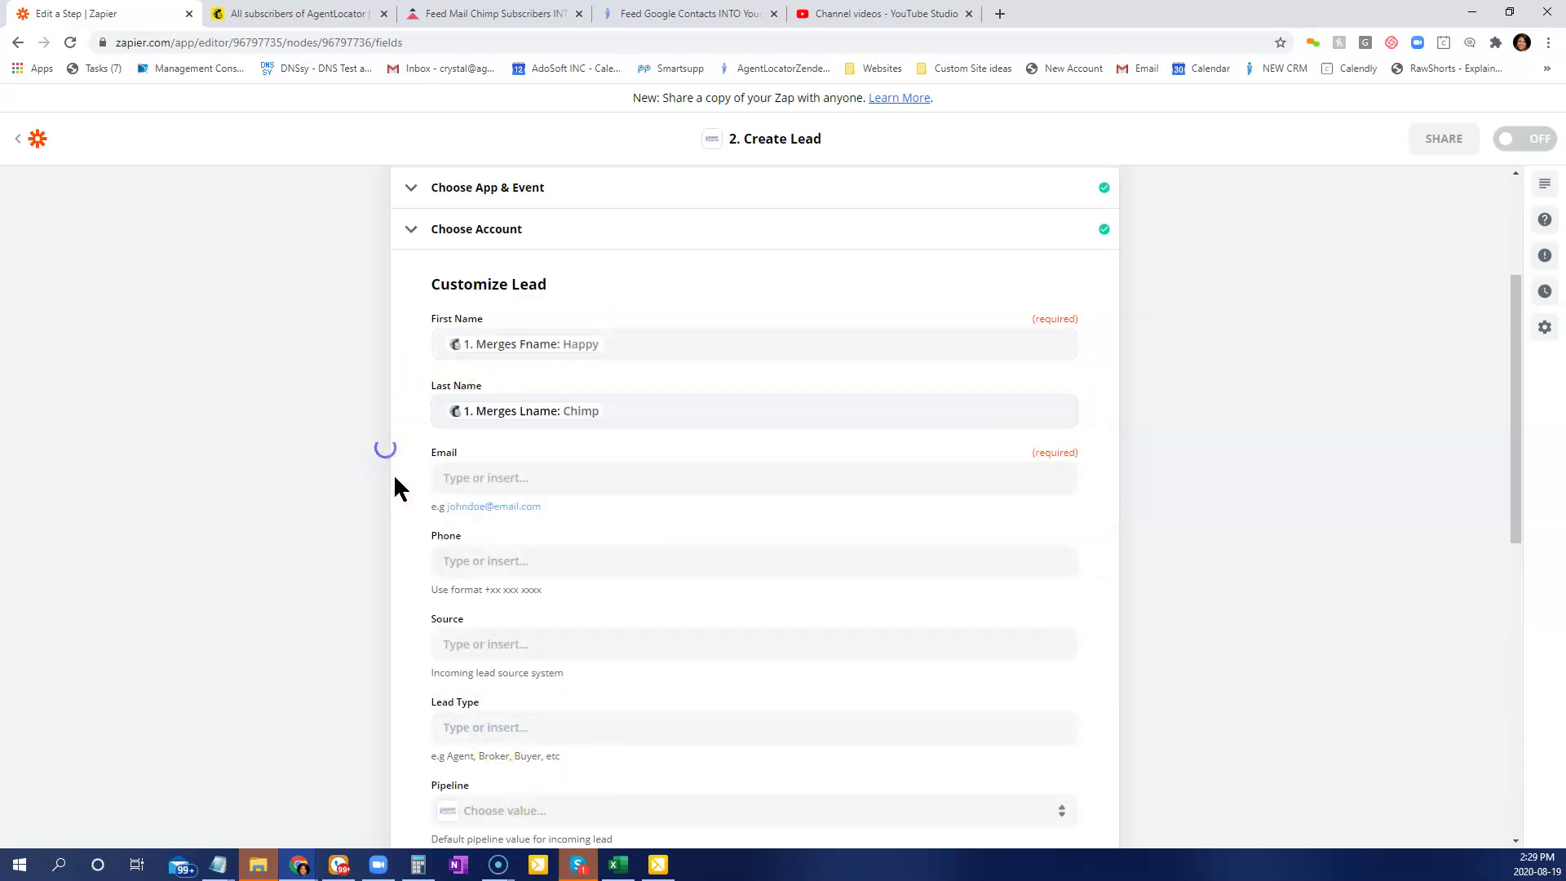
pyautogui.click(522, 479)
pyautogui.click(530, 640)
# Map Phone to Merges Phone and Source to the subscriber's Source field.
pyautogui.scroll(-3, 905, 658)
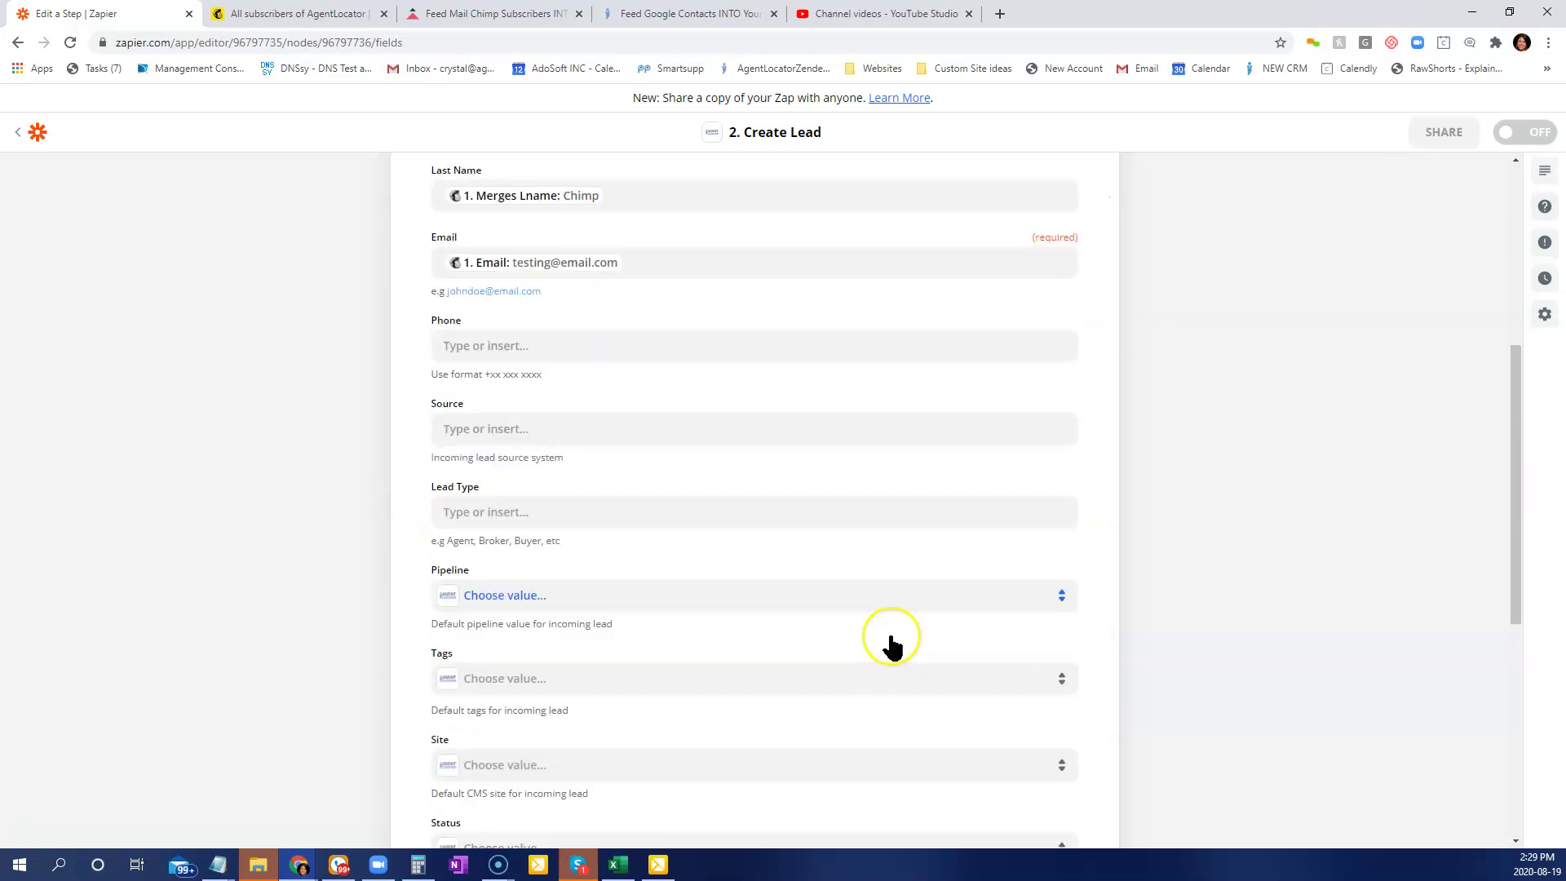
pyautogui.click(542, 302)
pyautogui.click(540, 563)
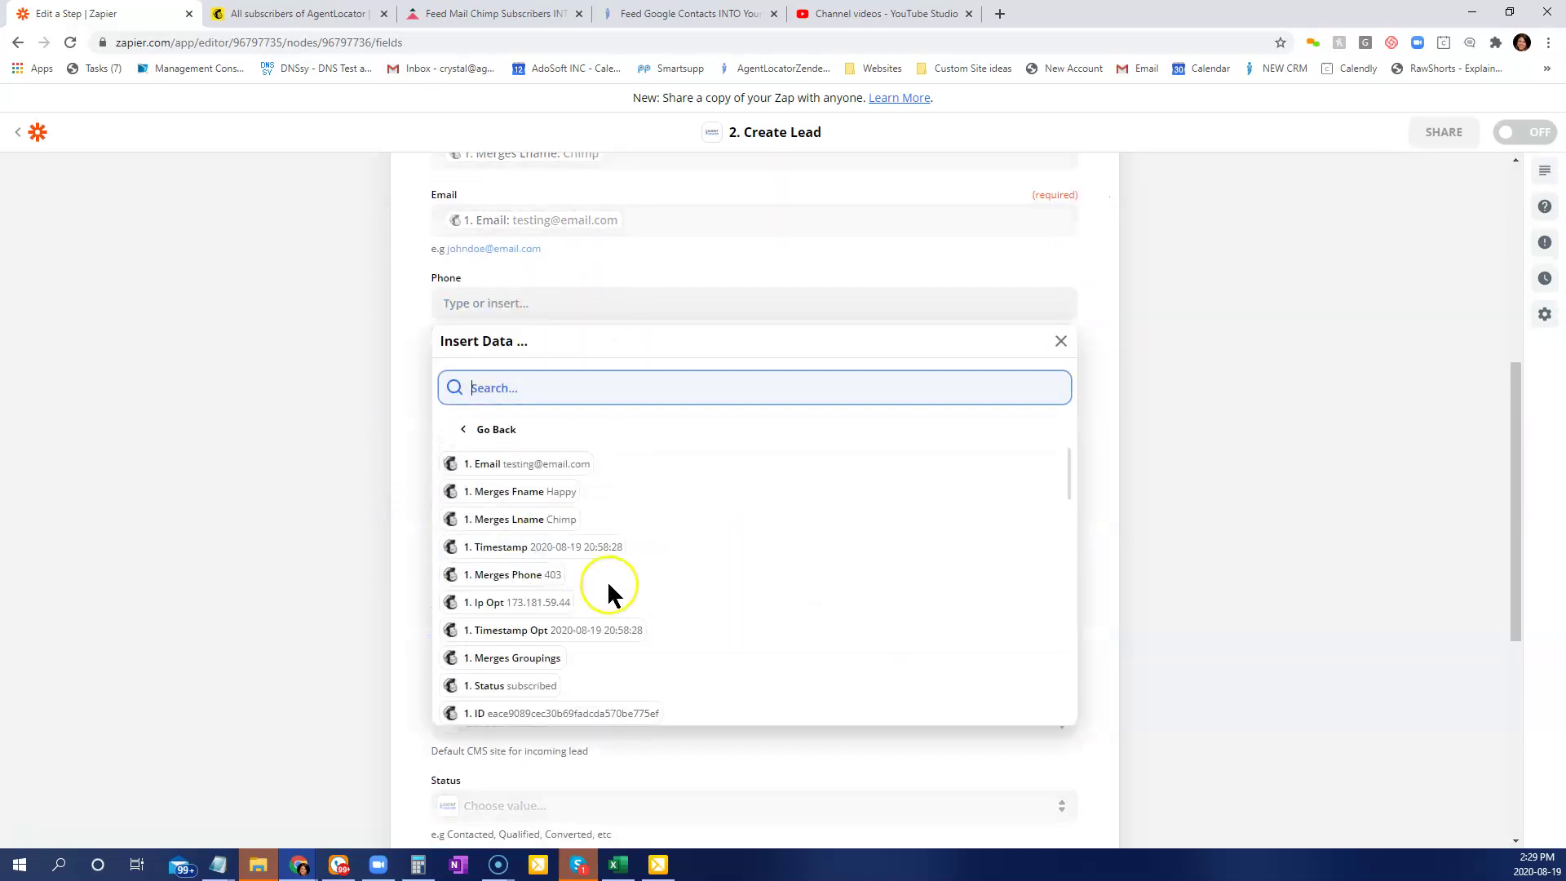
pyautogui.click(519, 582)
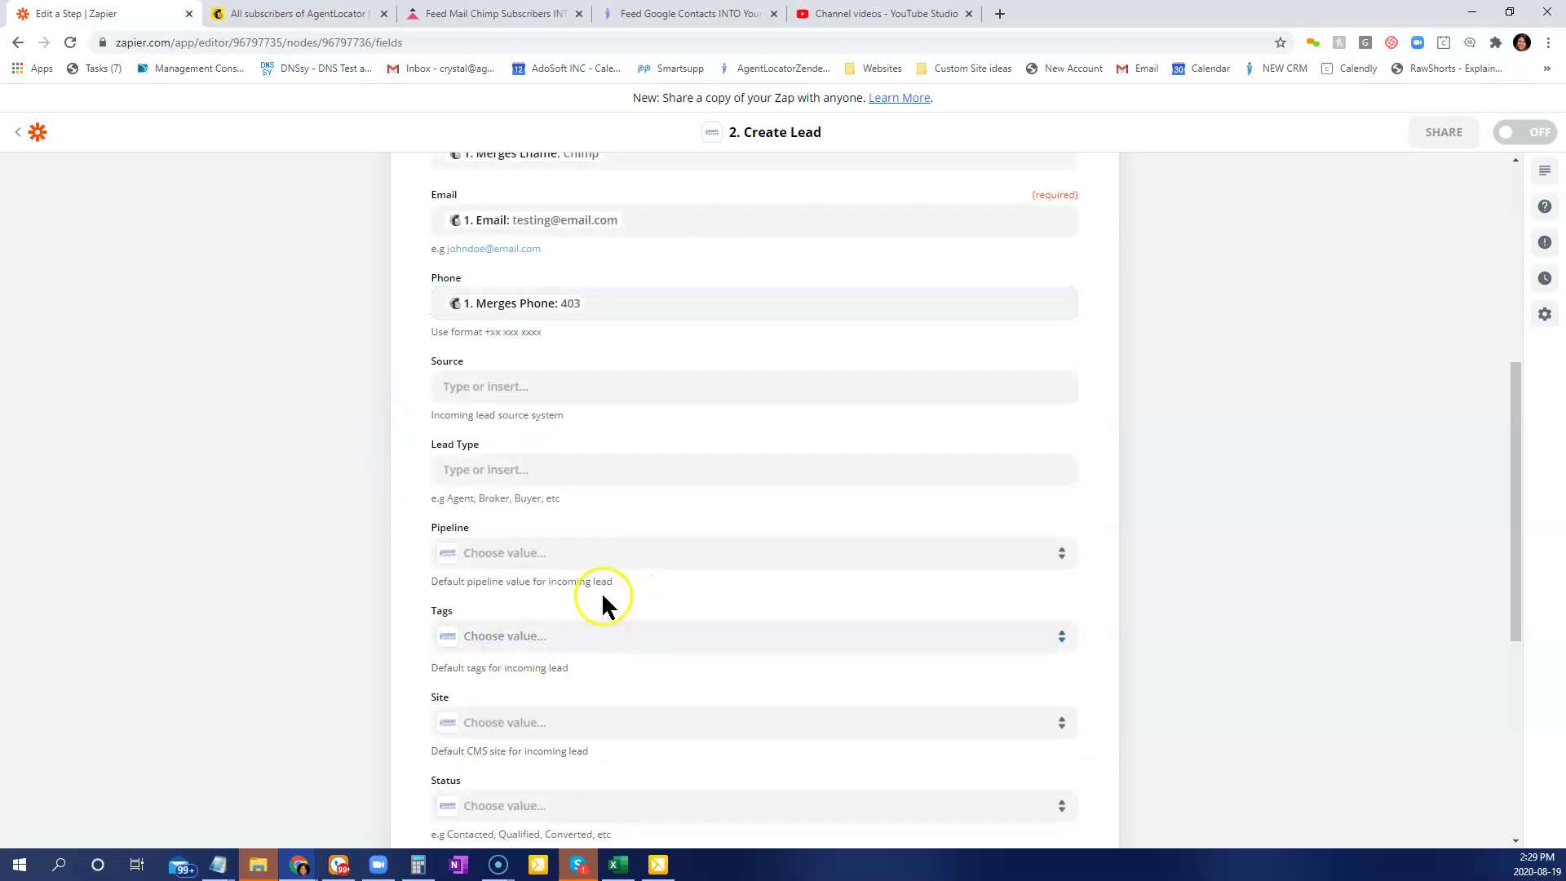
pyautogui.scroll(-1, 601, 591)
pyautogui.click(514, 304)
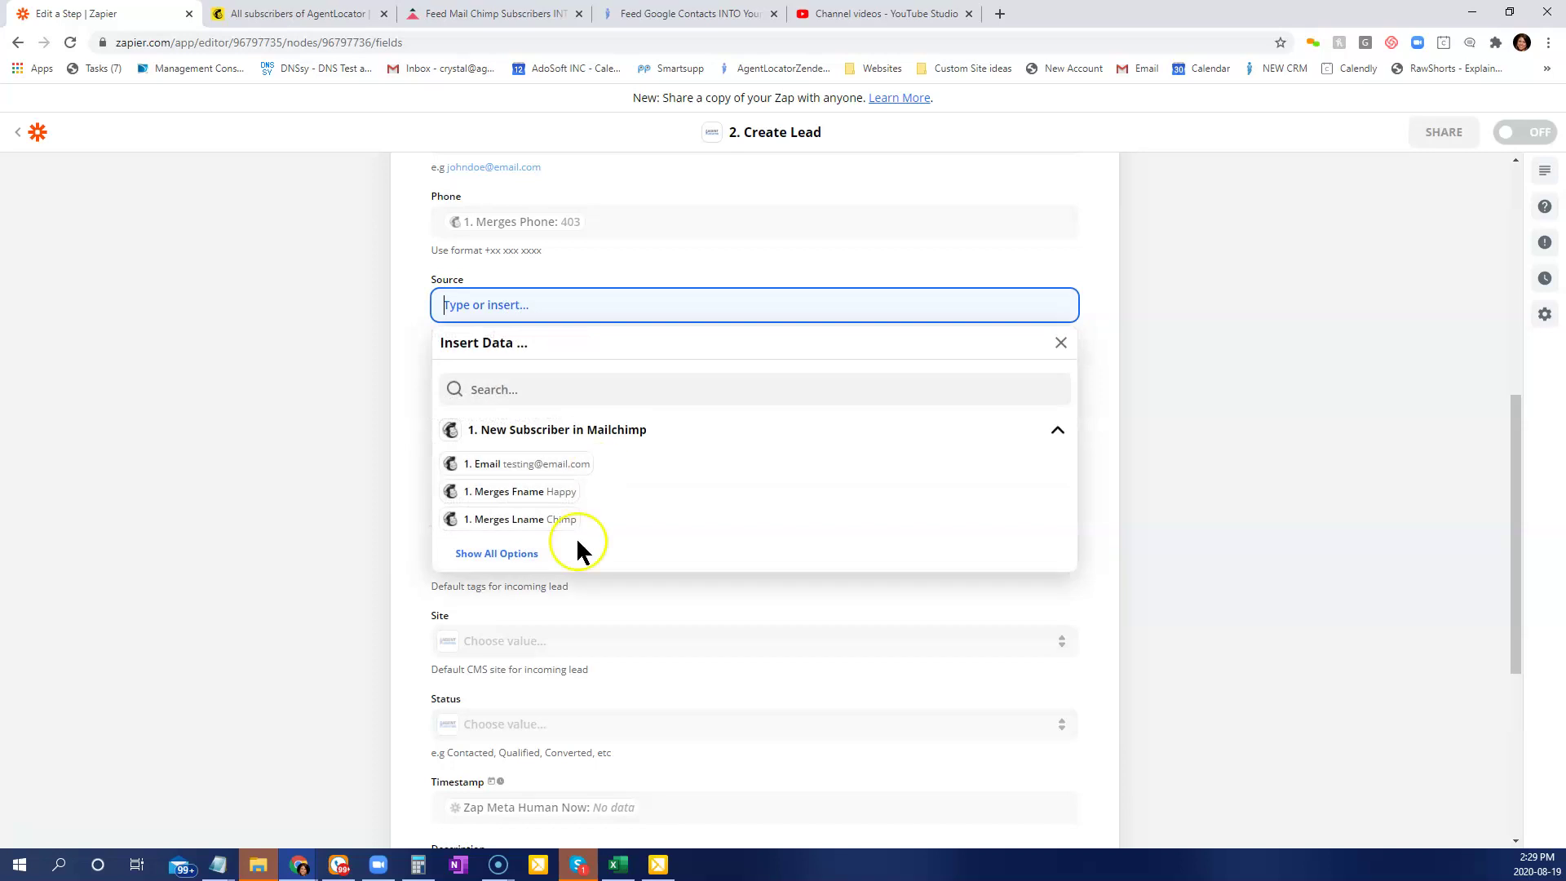
pyautogui.click(512, 554)
pyautogui.scroll(-1, 601, 604)
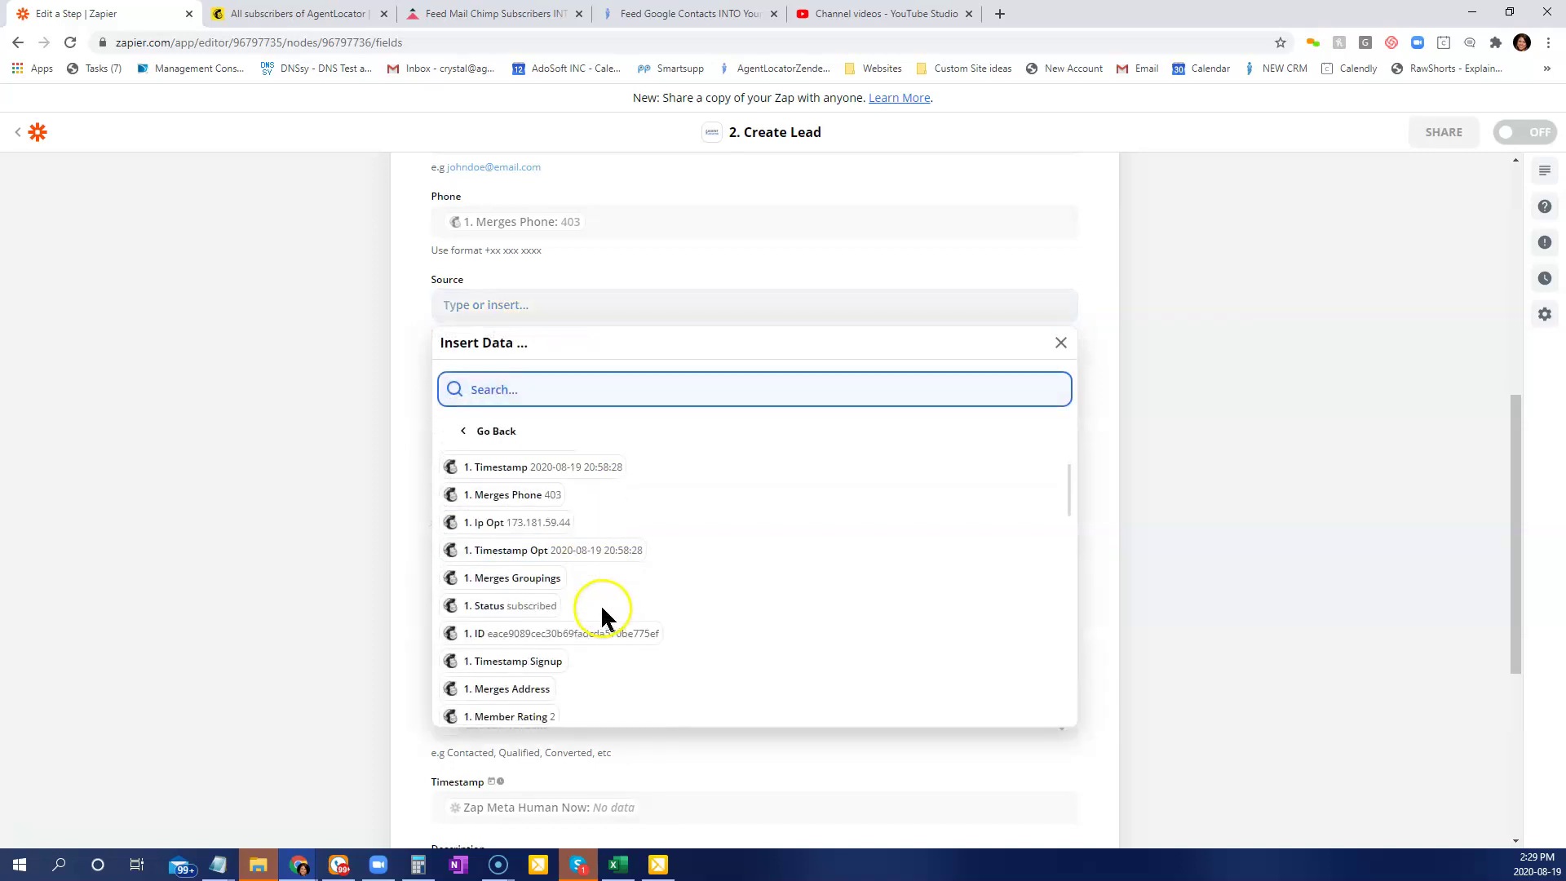
pyautogui.scroll(3, 659, 668)
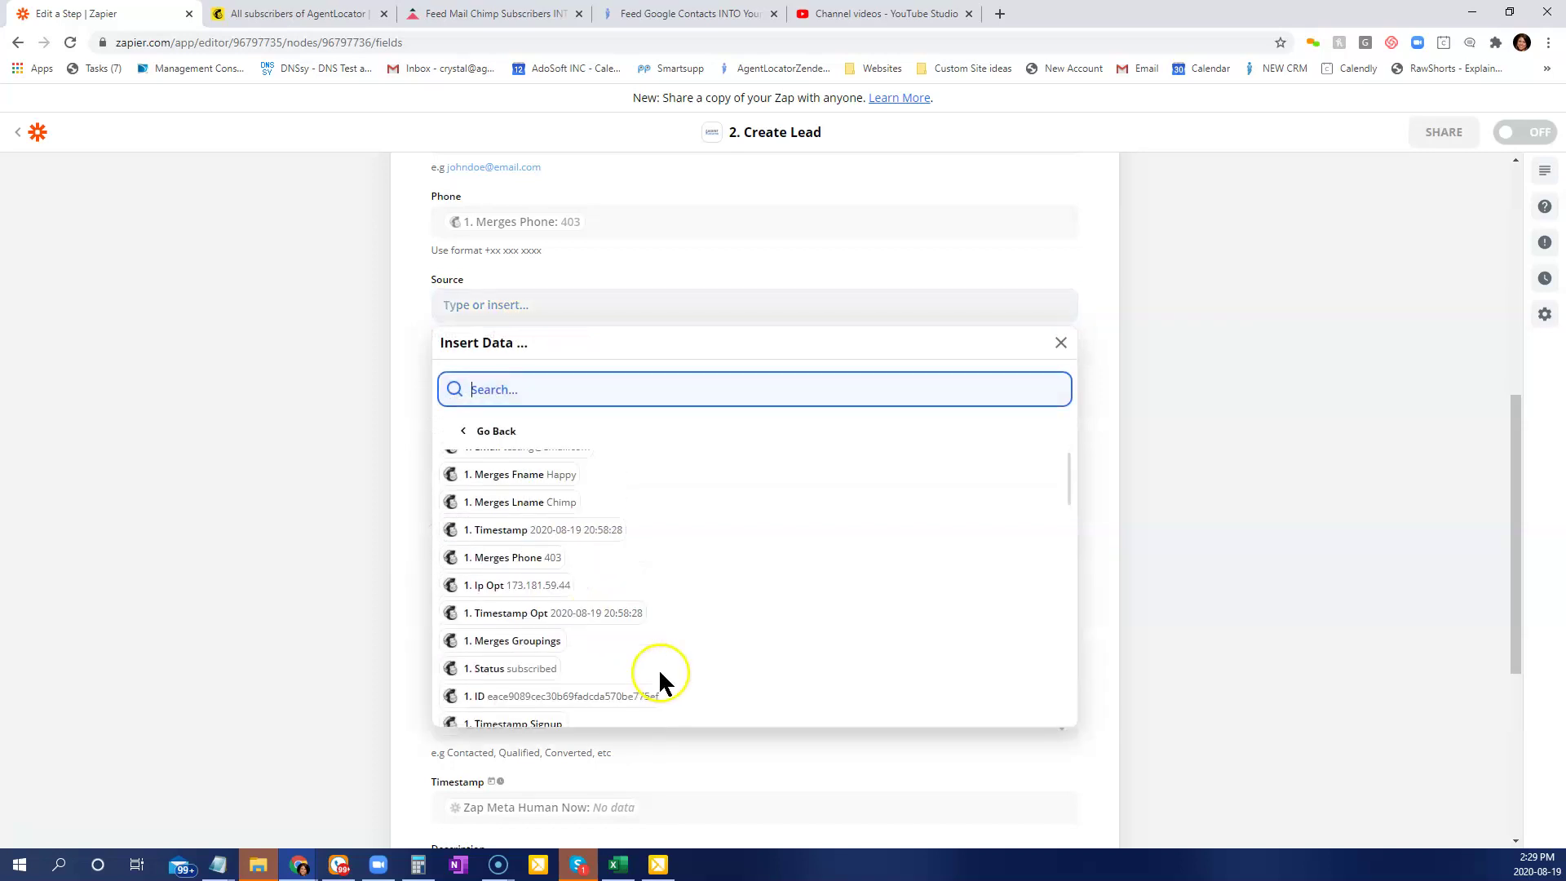
pyautogui.scroll(-2, 649, 677)
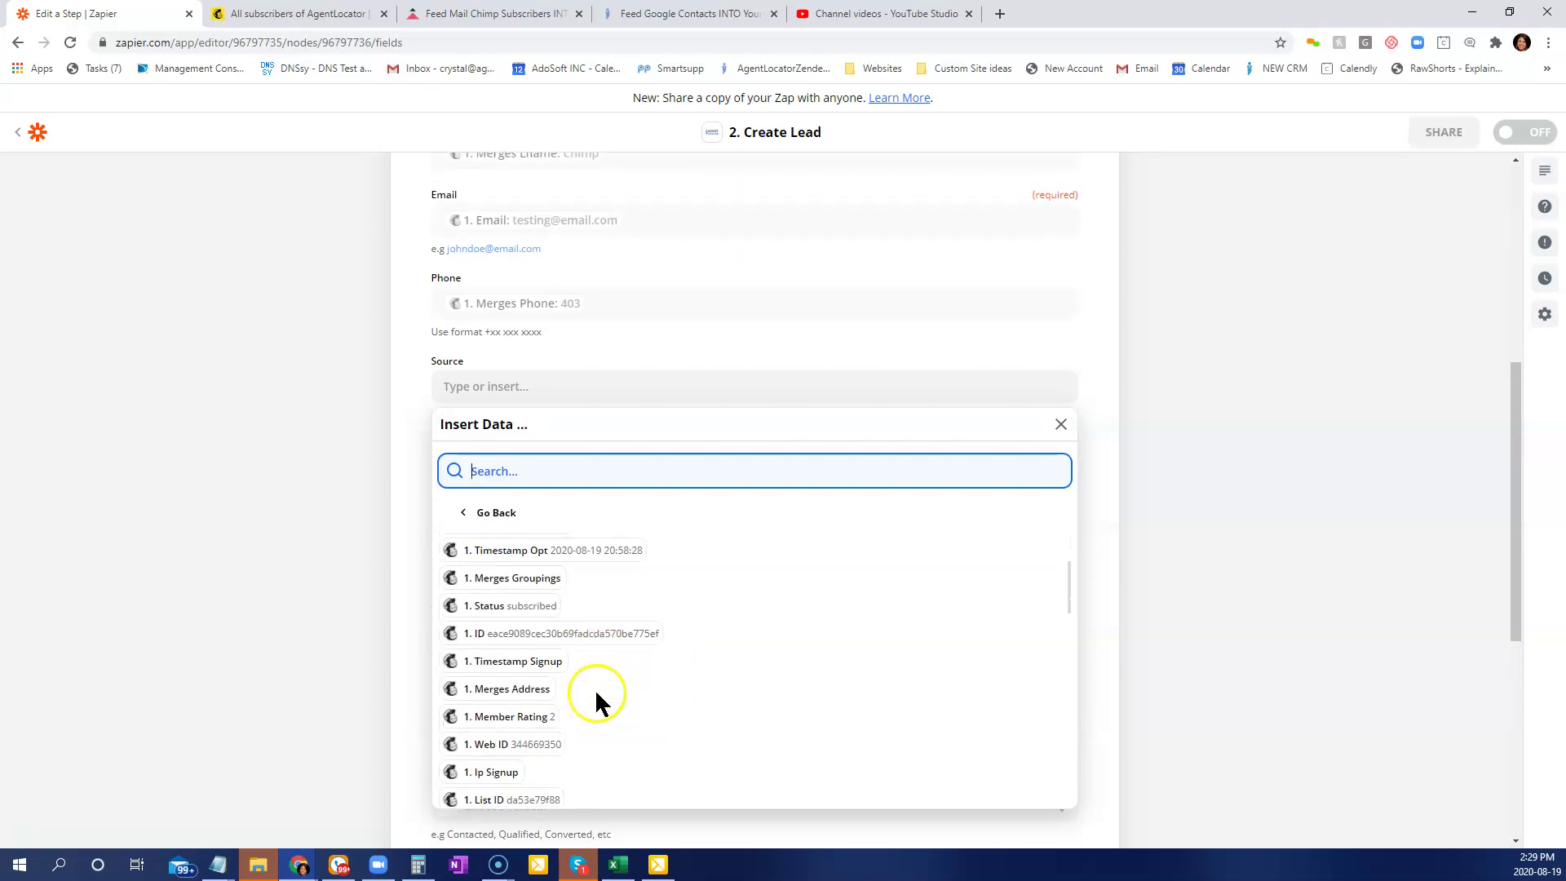
pyautogui.scroll(-3, 623, 676)
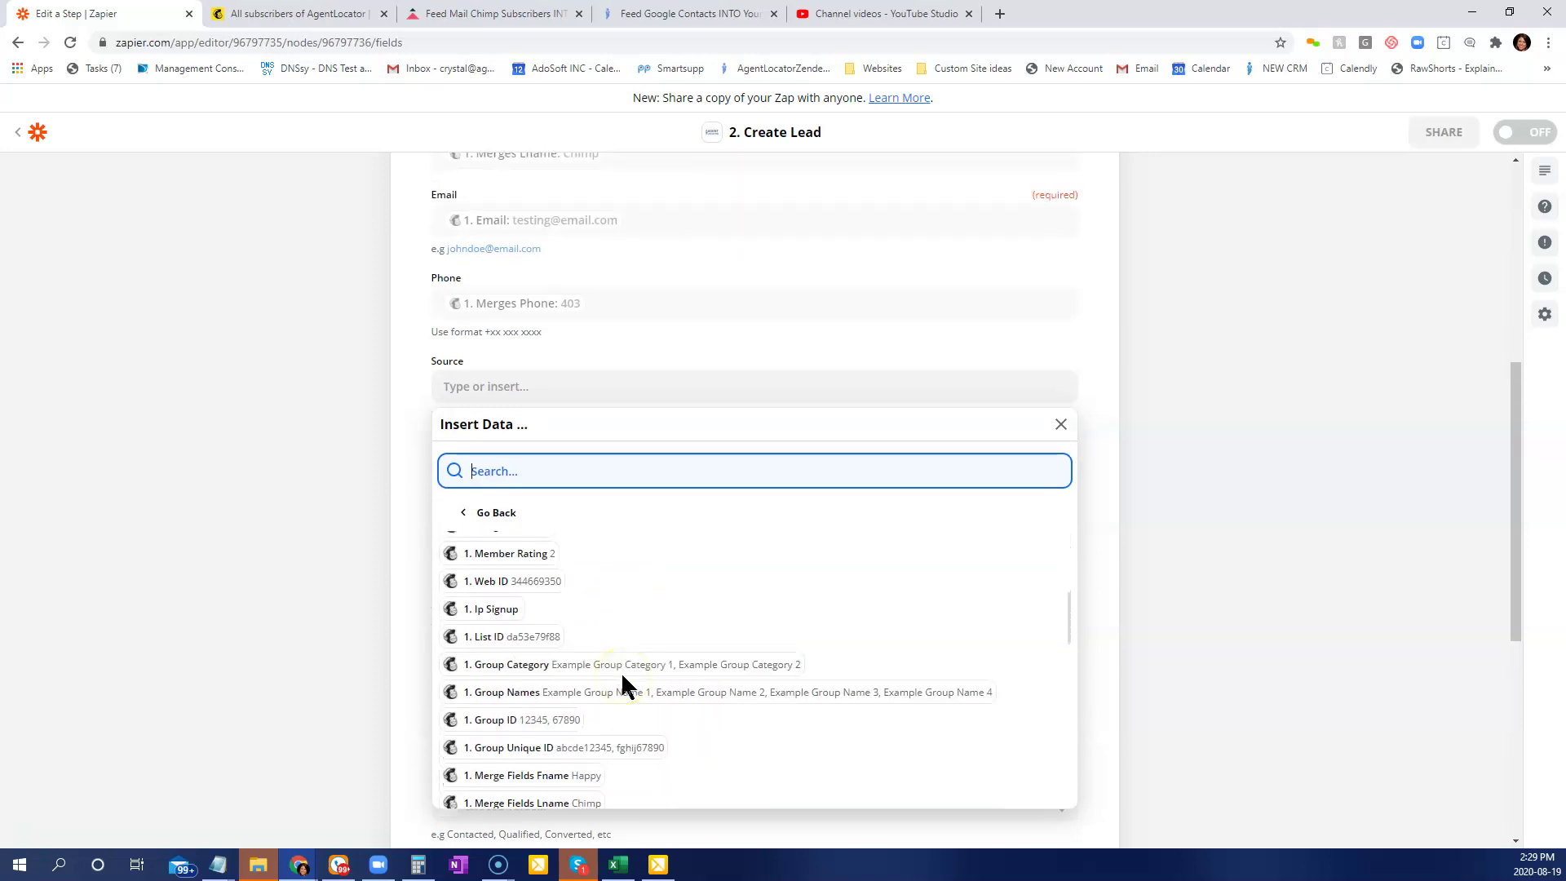
pyautogui.scroll(2, 623, 677)
pyautogui.scroll(-3, 623, 688)
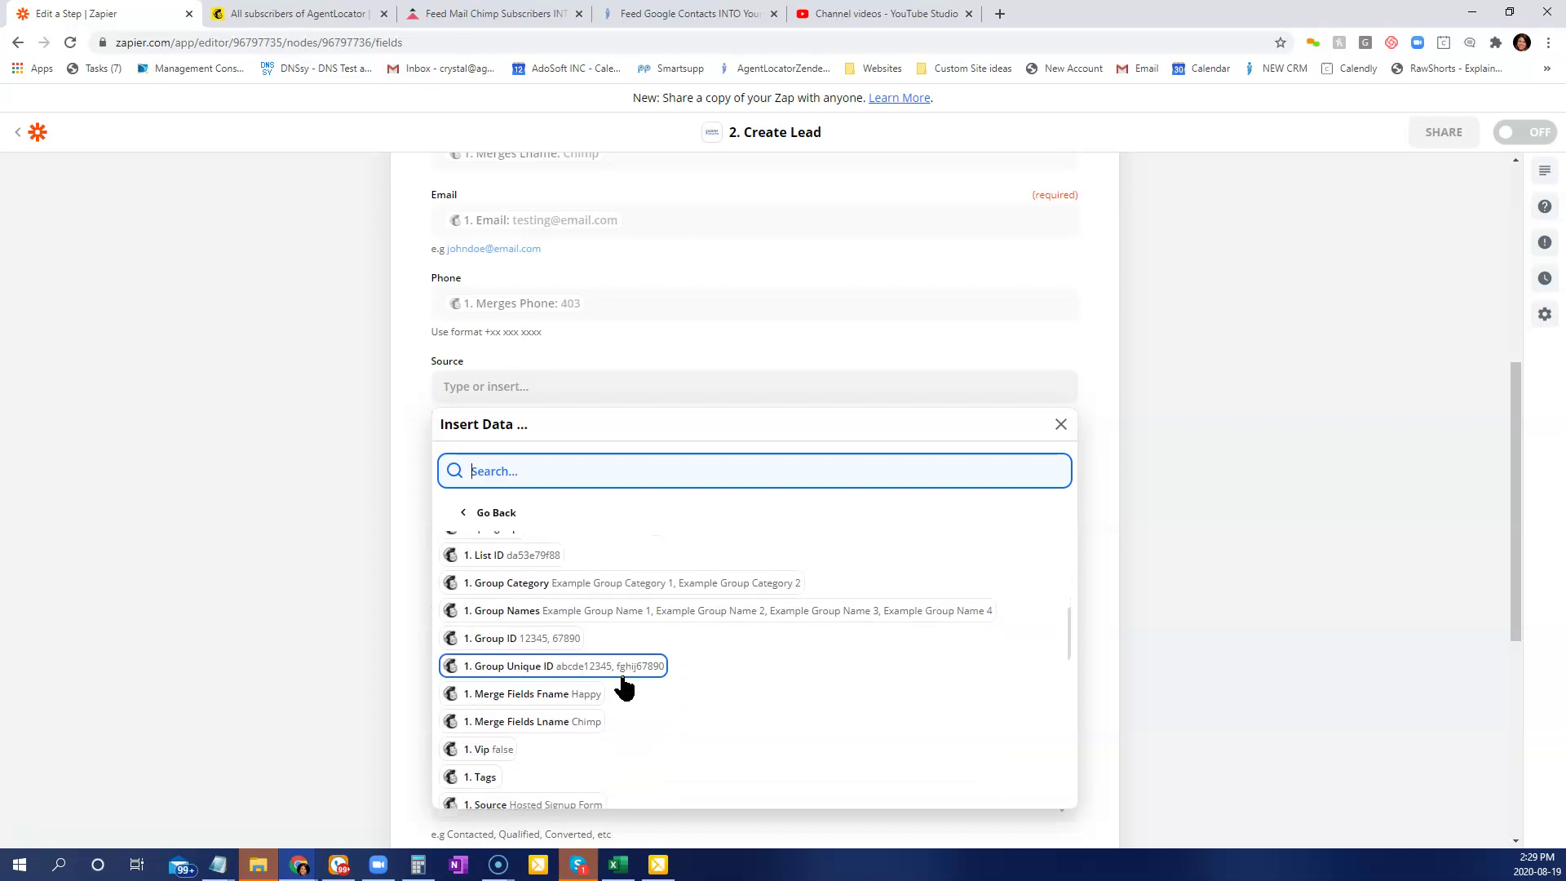
pyautogui.click(508, 729)
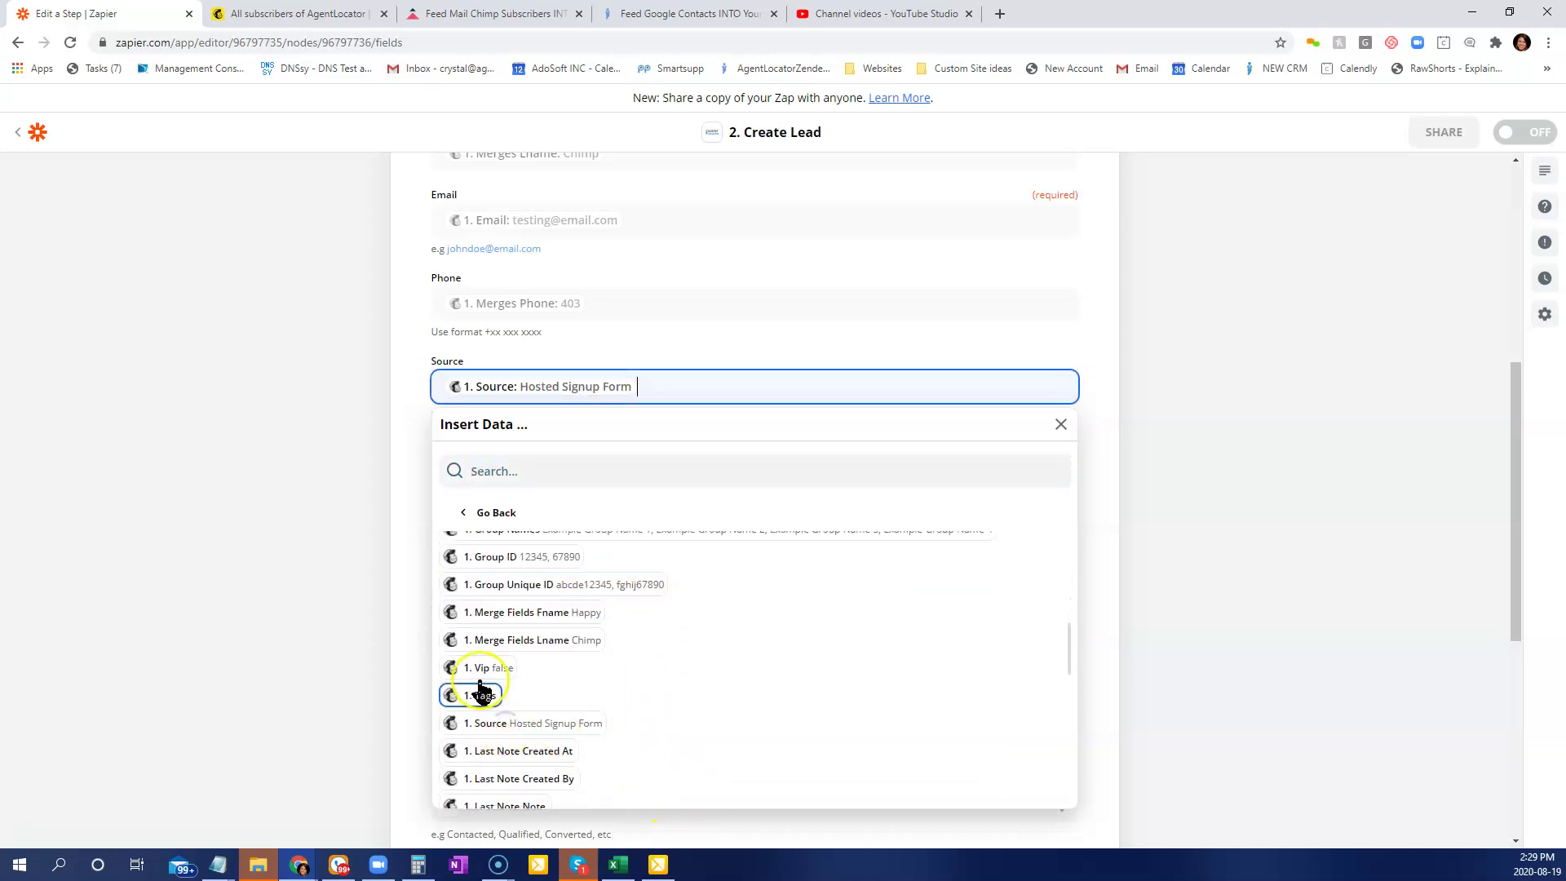
pyautogui.click(412, 444)
# Browse the available data for Lead Type but leave that field empty.
pyautogui.scroll(-1, 688, 777)
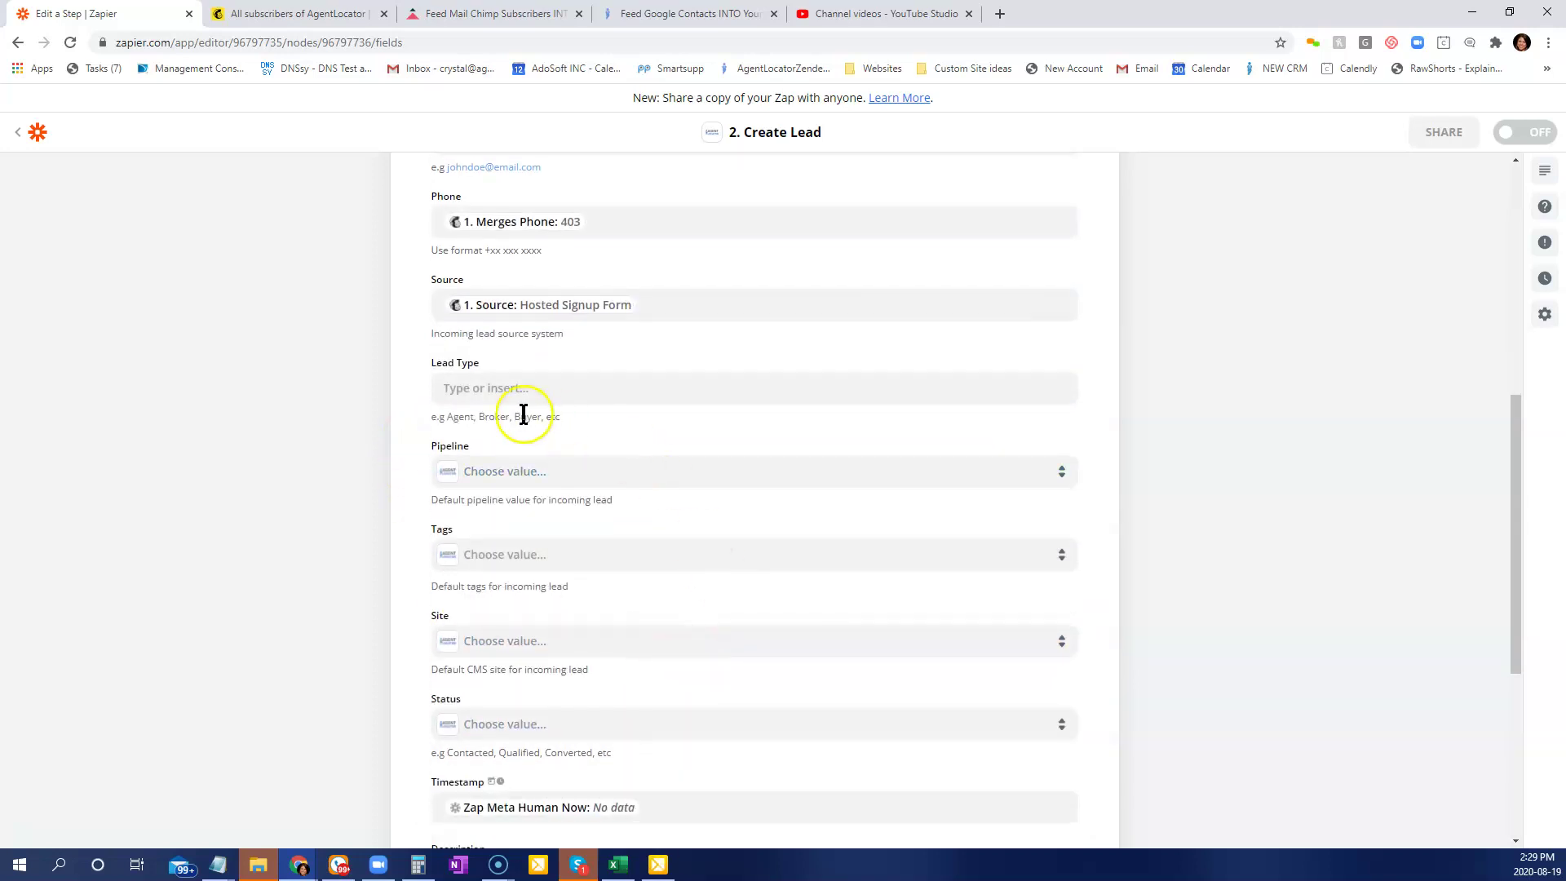
pyautogui.click(539, 379)
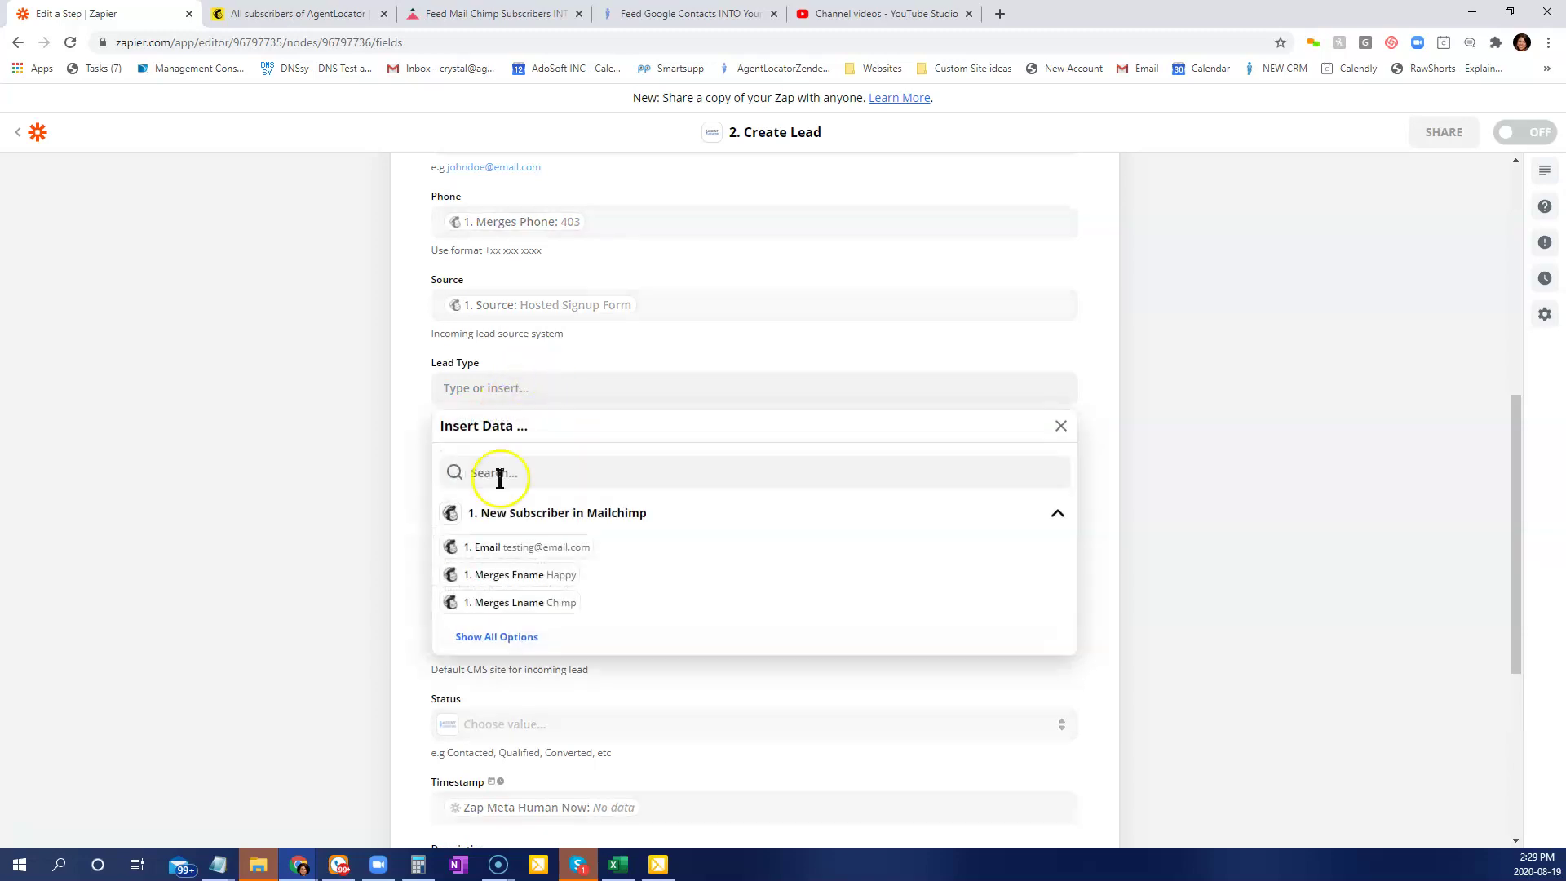
pyautogui.click(504, 640)
pyautogui.scroll(-6, 601, 702)
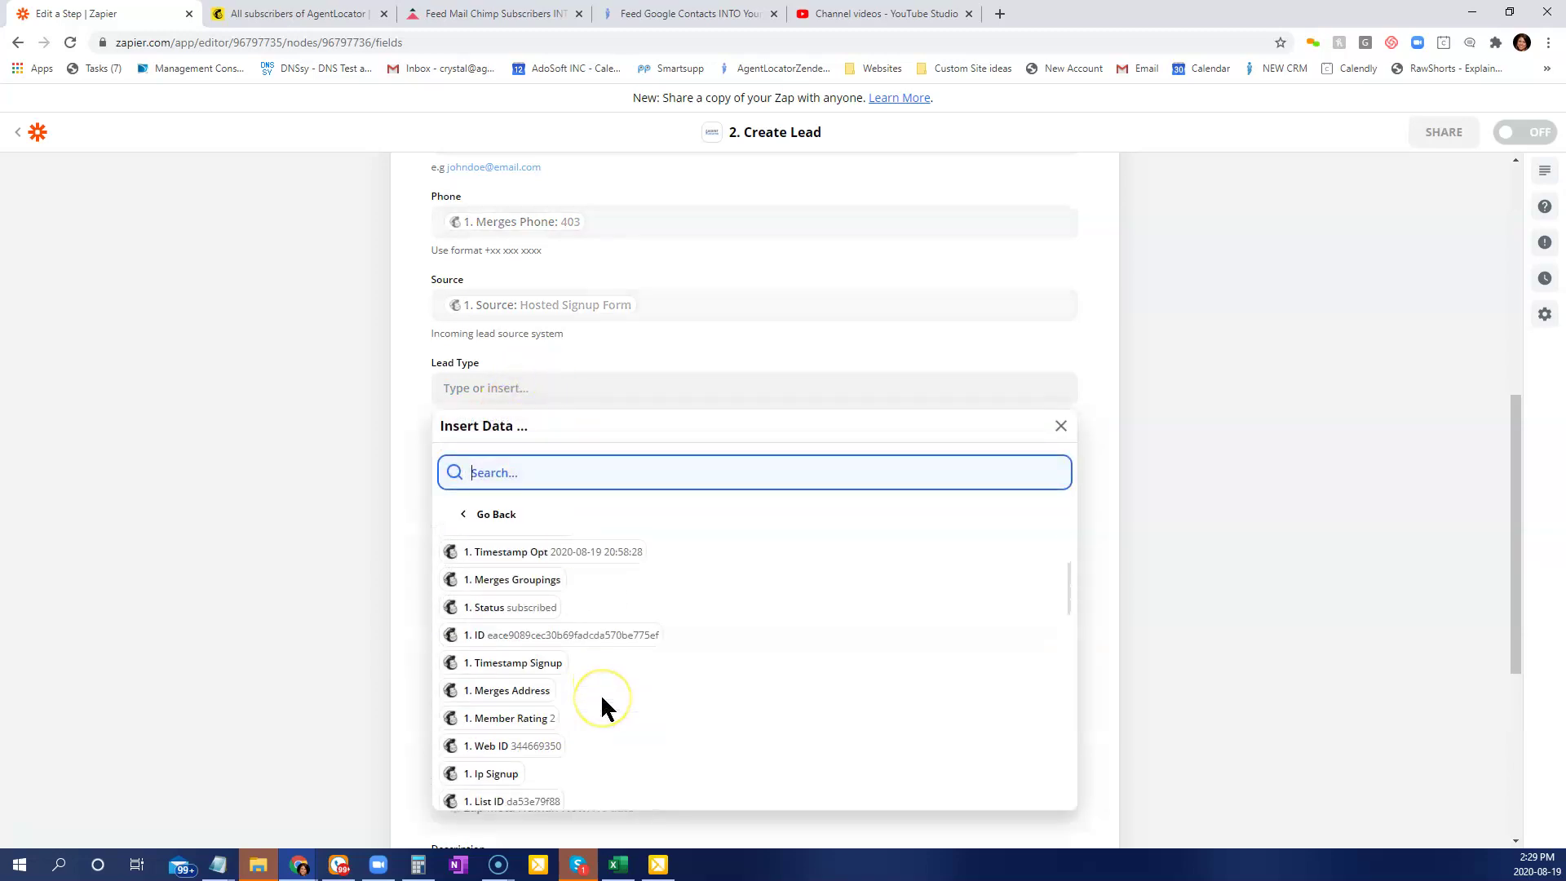
pyautogui.scroll(-3, 607, 708)
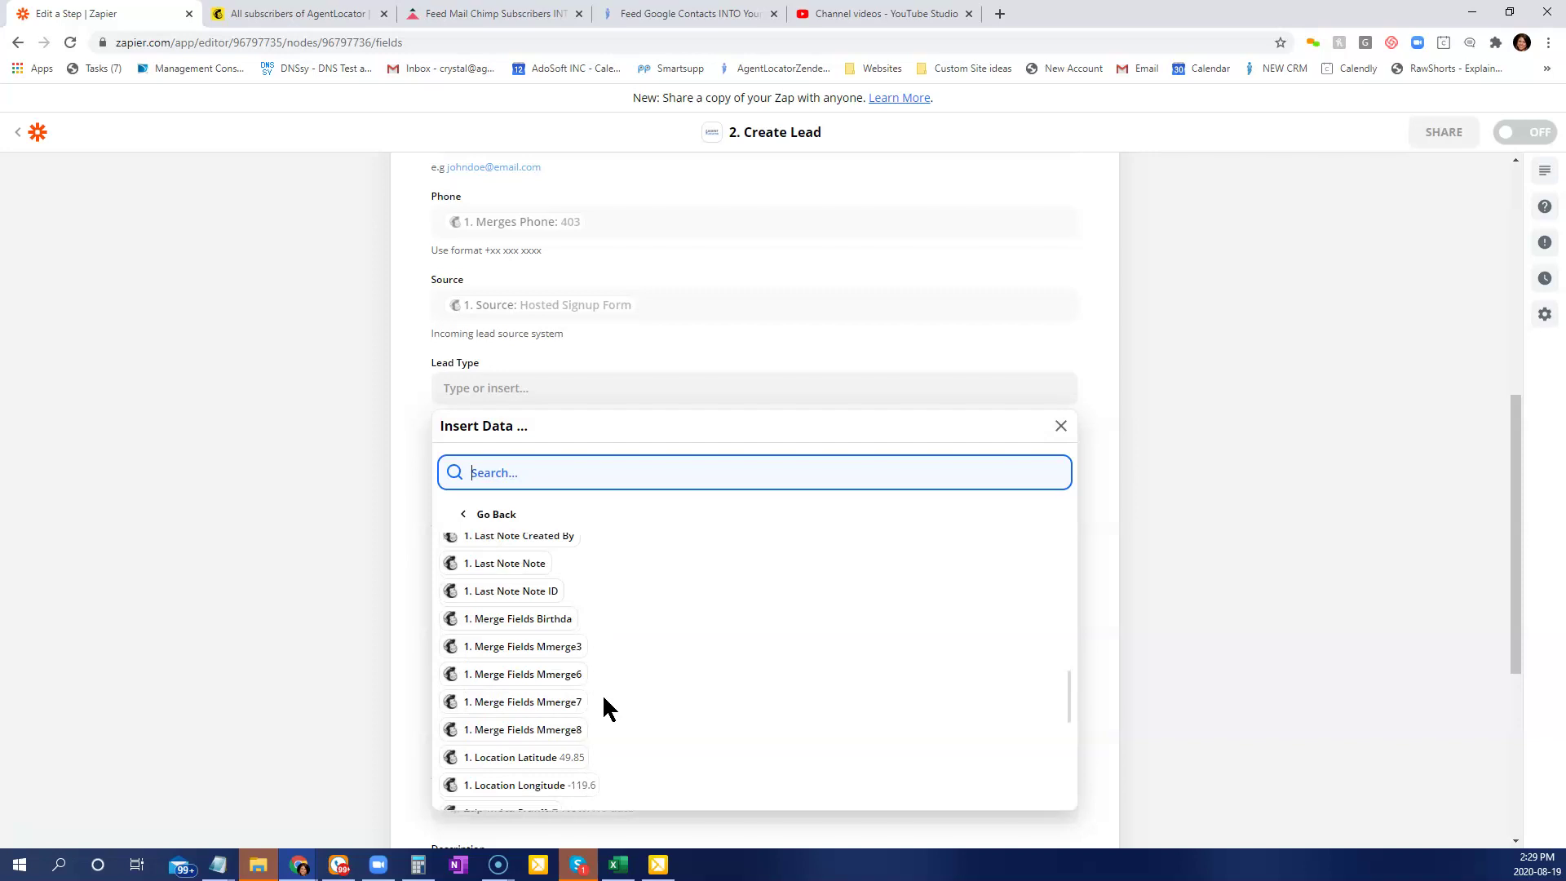
pyautogui.scroll(2, 624, 693)
pyautogui.click(429, 404)
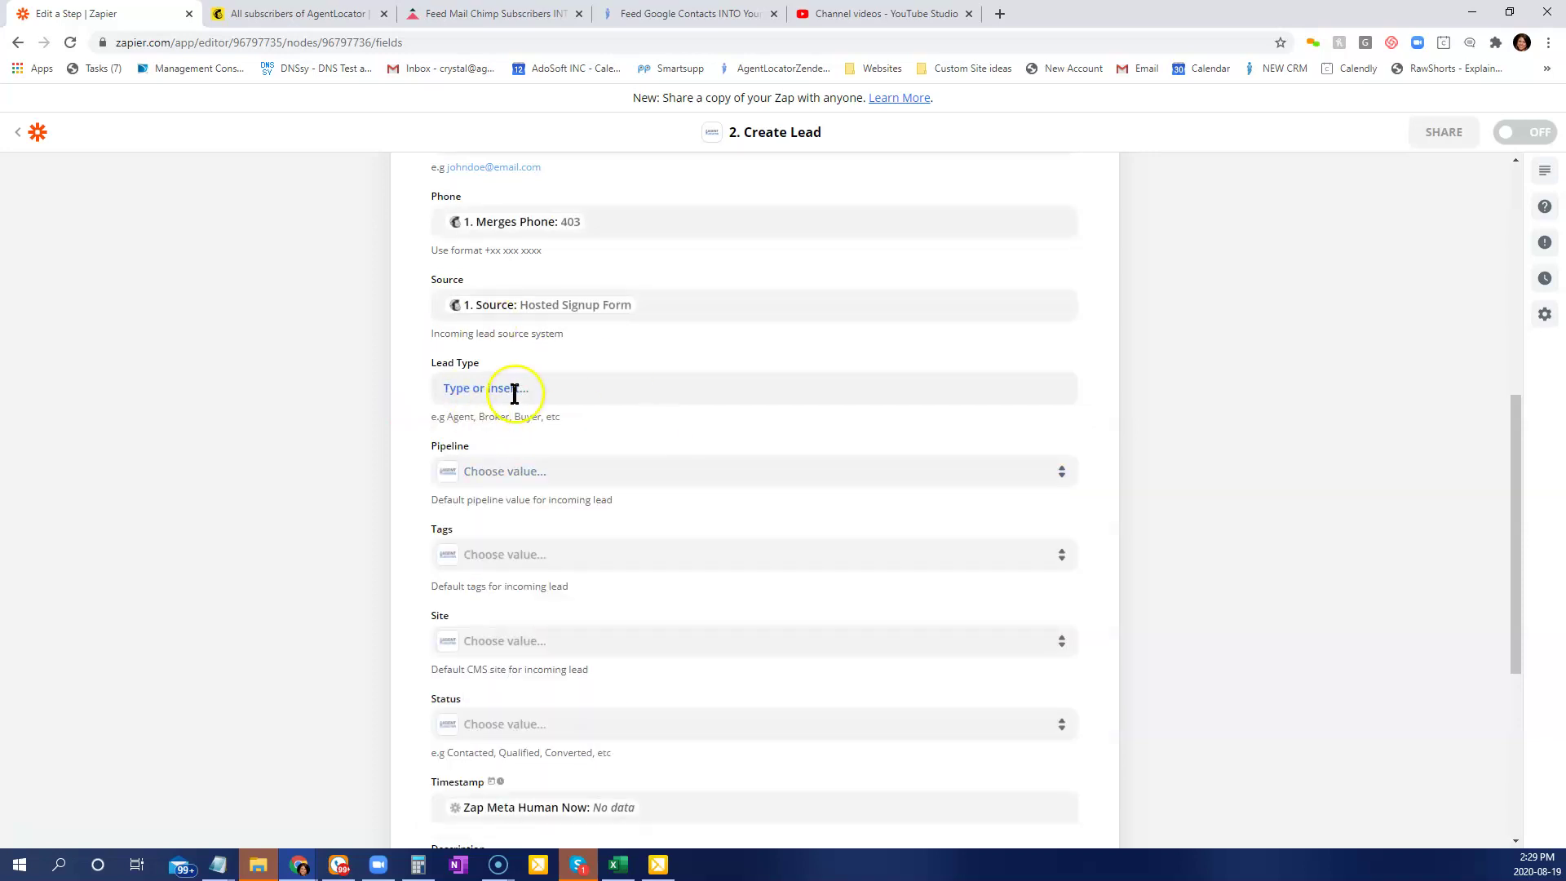
pyautogui.click(511, 469)
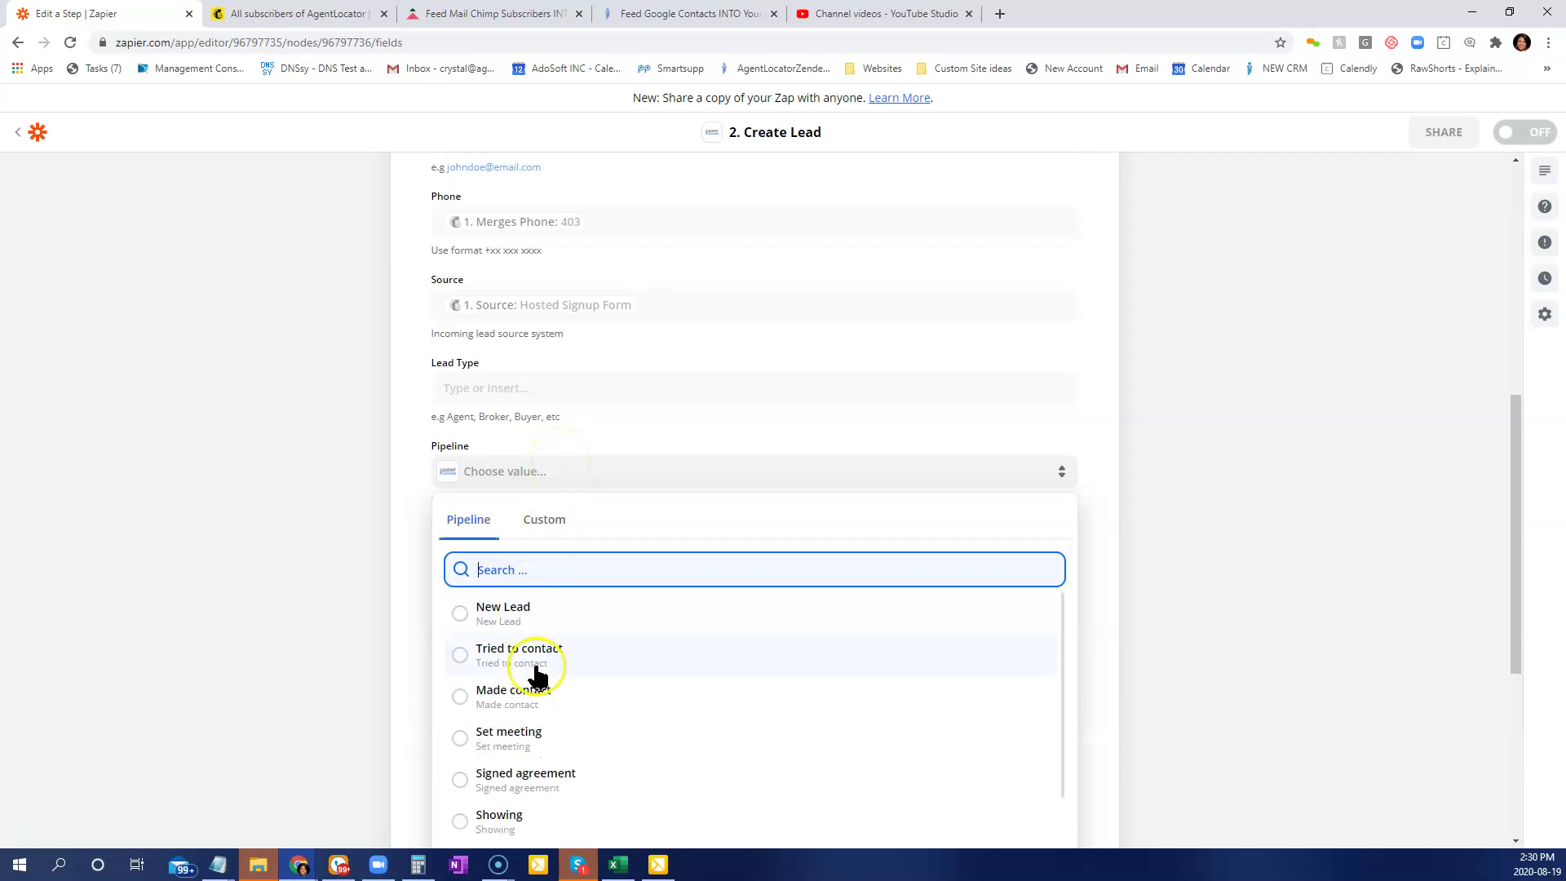
# Set the lead's Pipeline to New Lead and leave Tags blank.
pyautogui.click(513, 620)
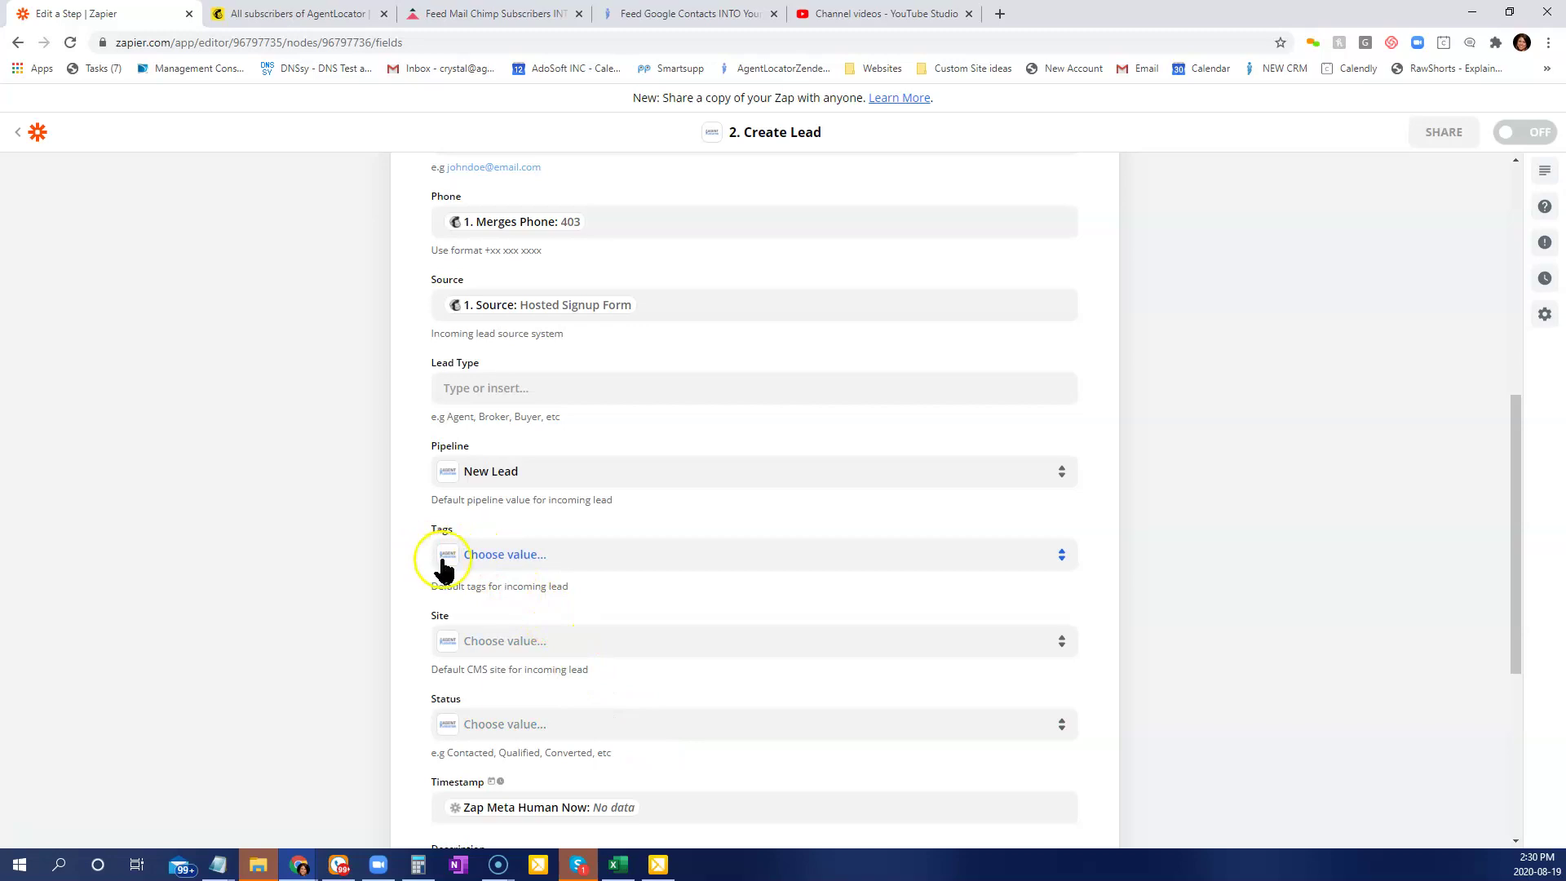
pyautogui.click(490, 553)
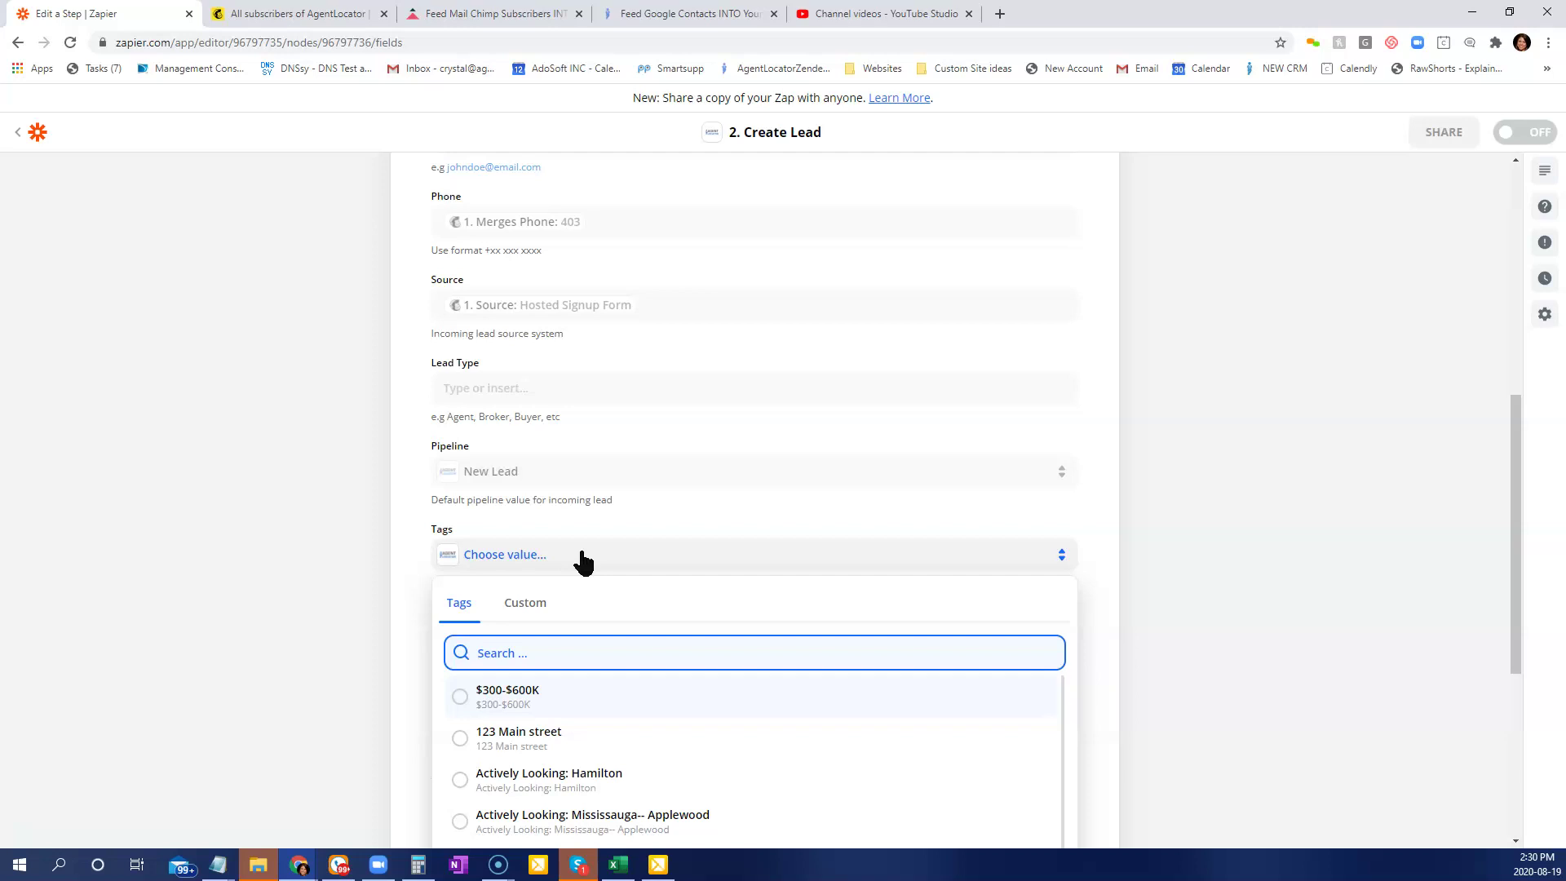
pyautogui.click(420, 566)
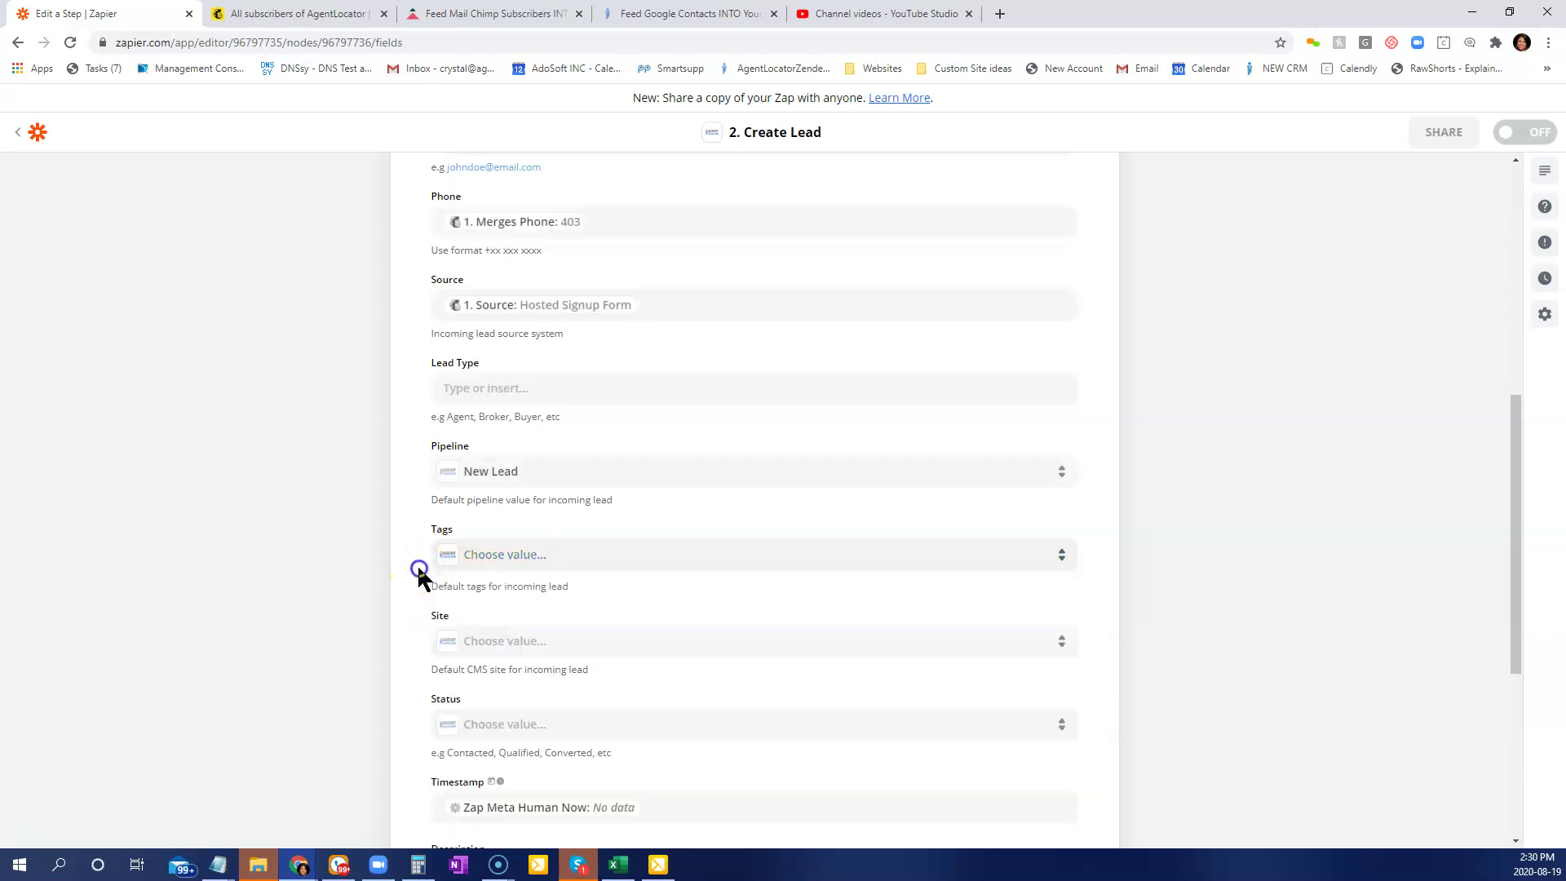
pyautogui.scroll(-3, 1000, 684)
pyautogui.click(526, 400)
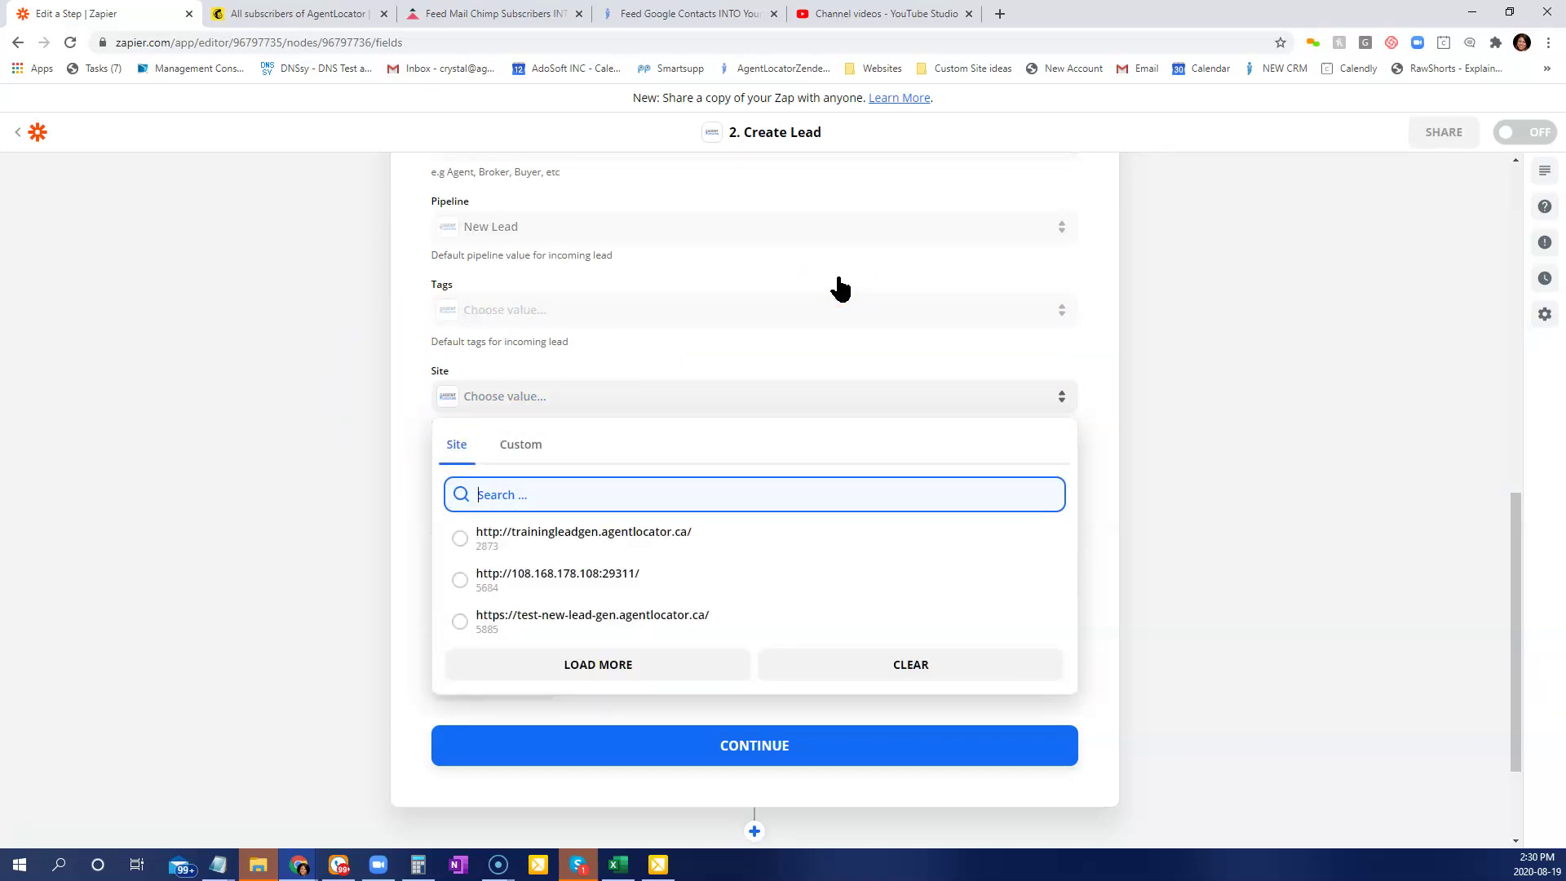
pyautogui.click(620, 542)
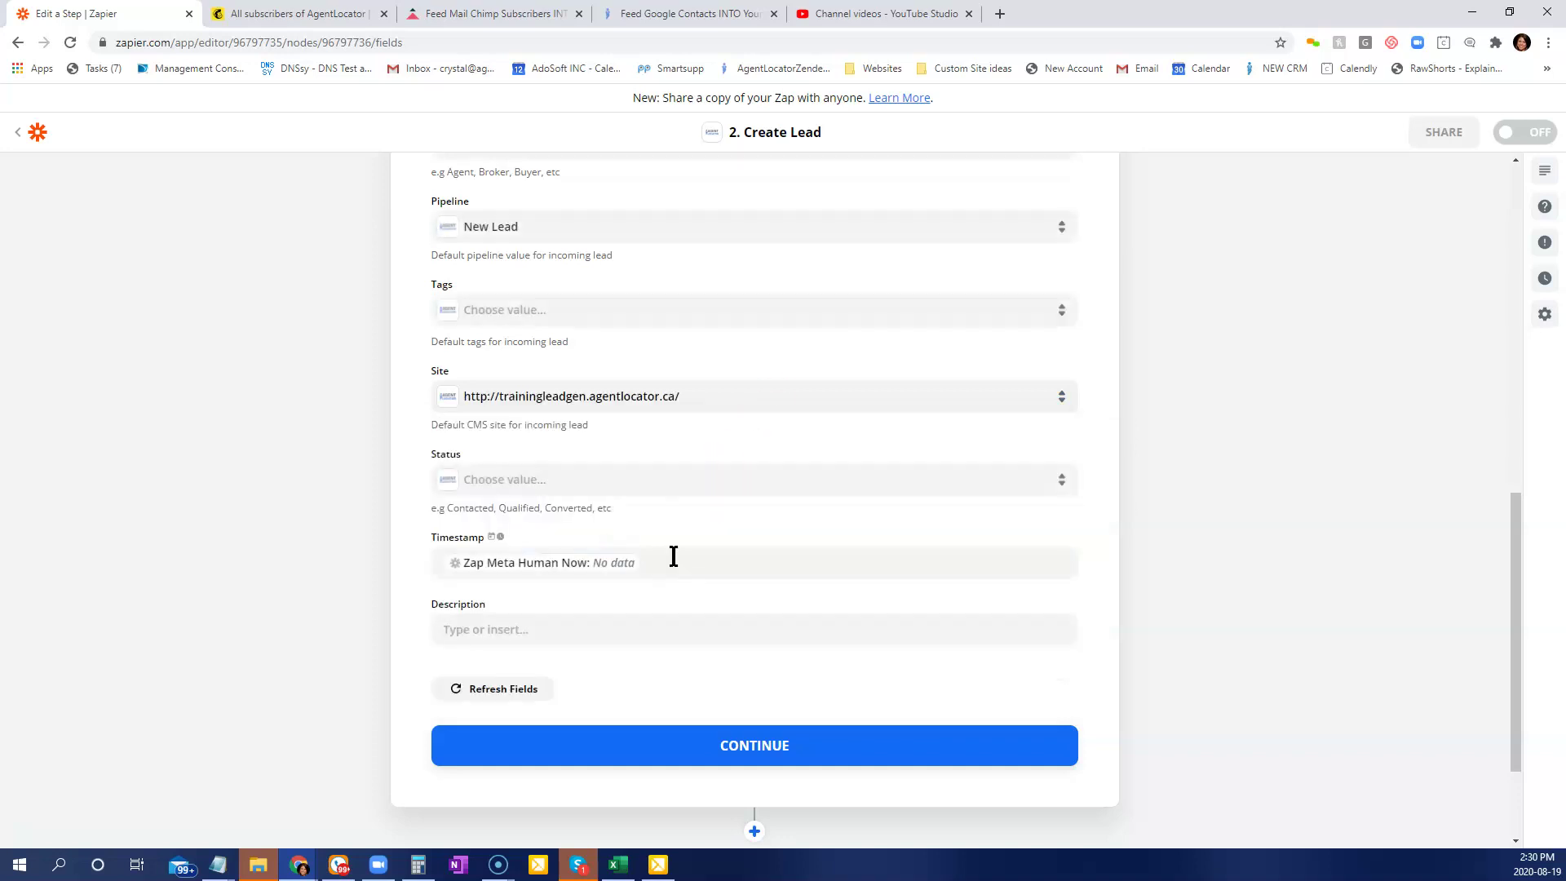
pyautogui.click(429, 368)
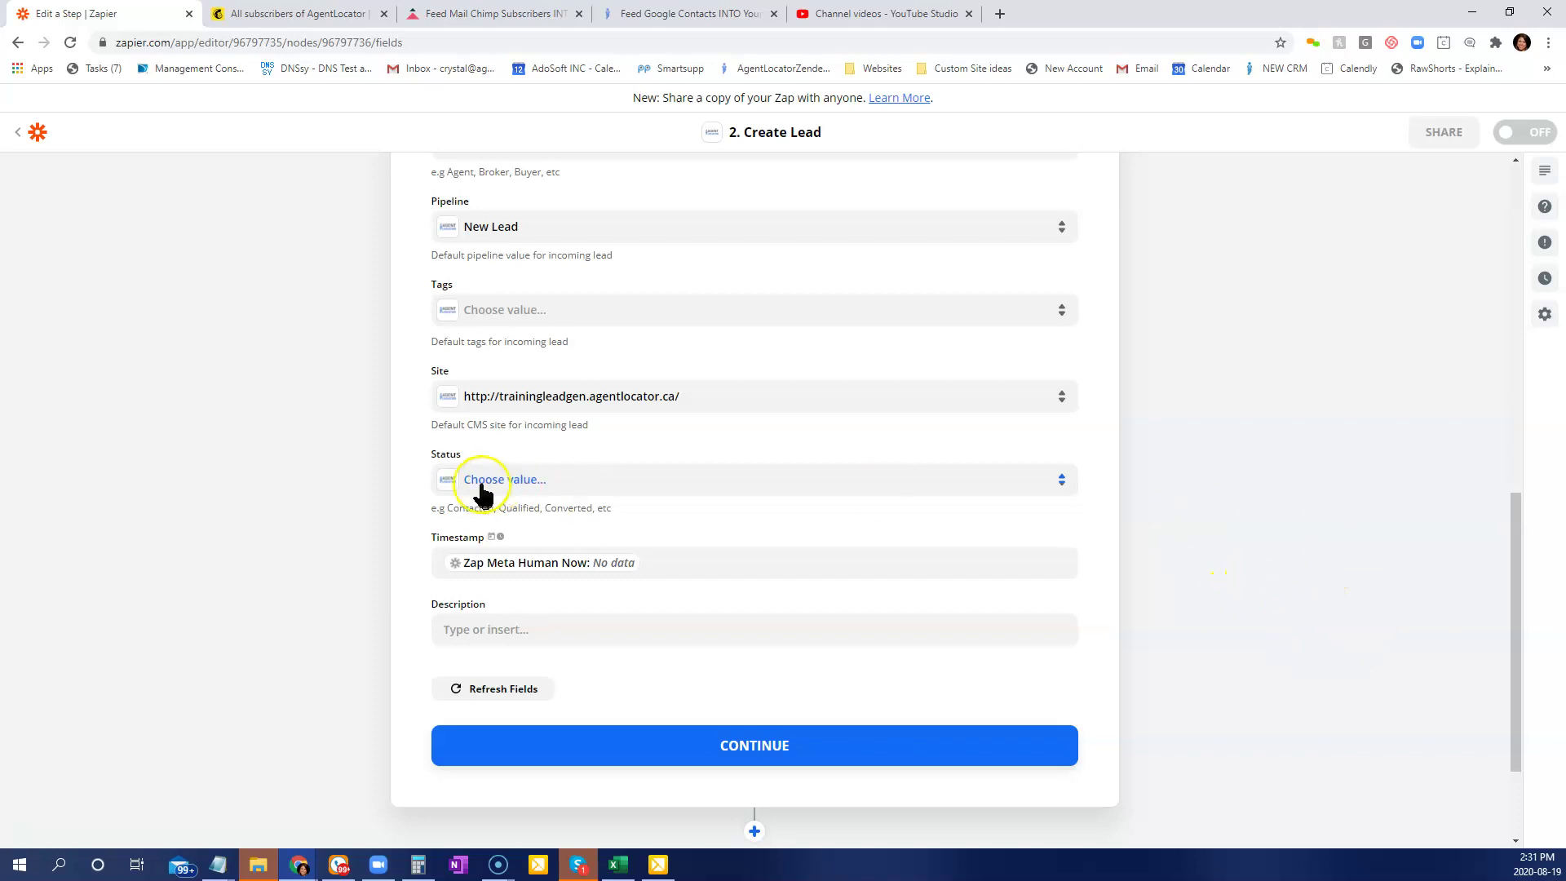
pyautogui.click(525, 492)
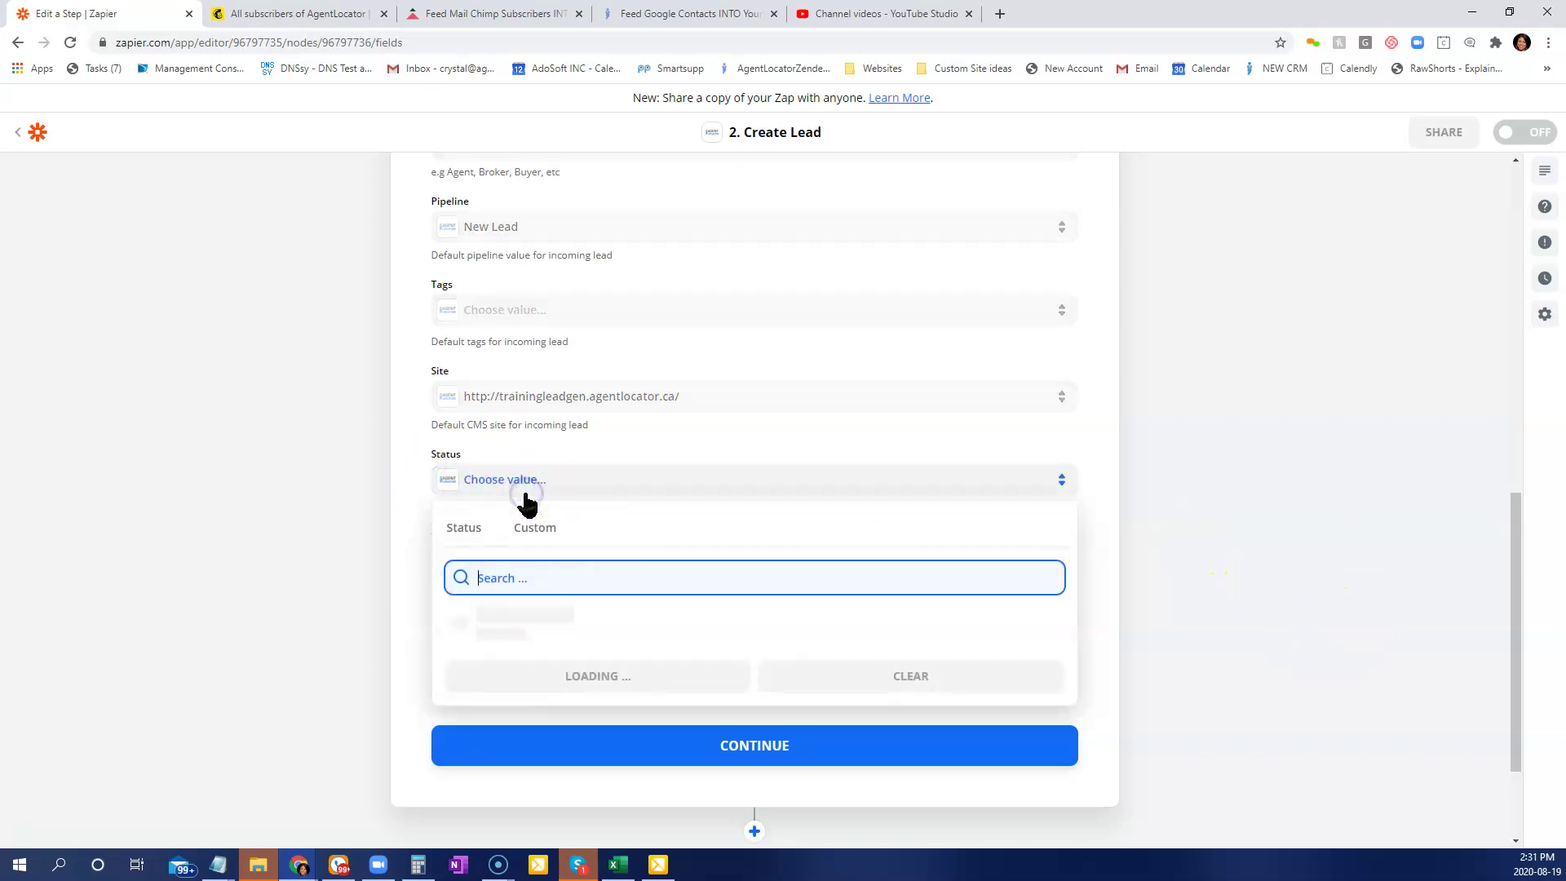
pyautogui.scroll(-2, 657, 730)
pyautogui.scroll(2, 657, 735)
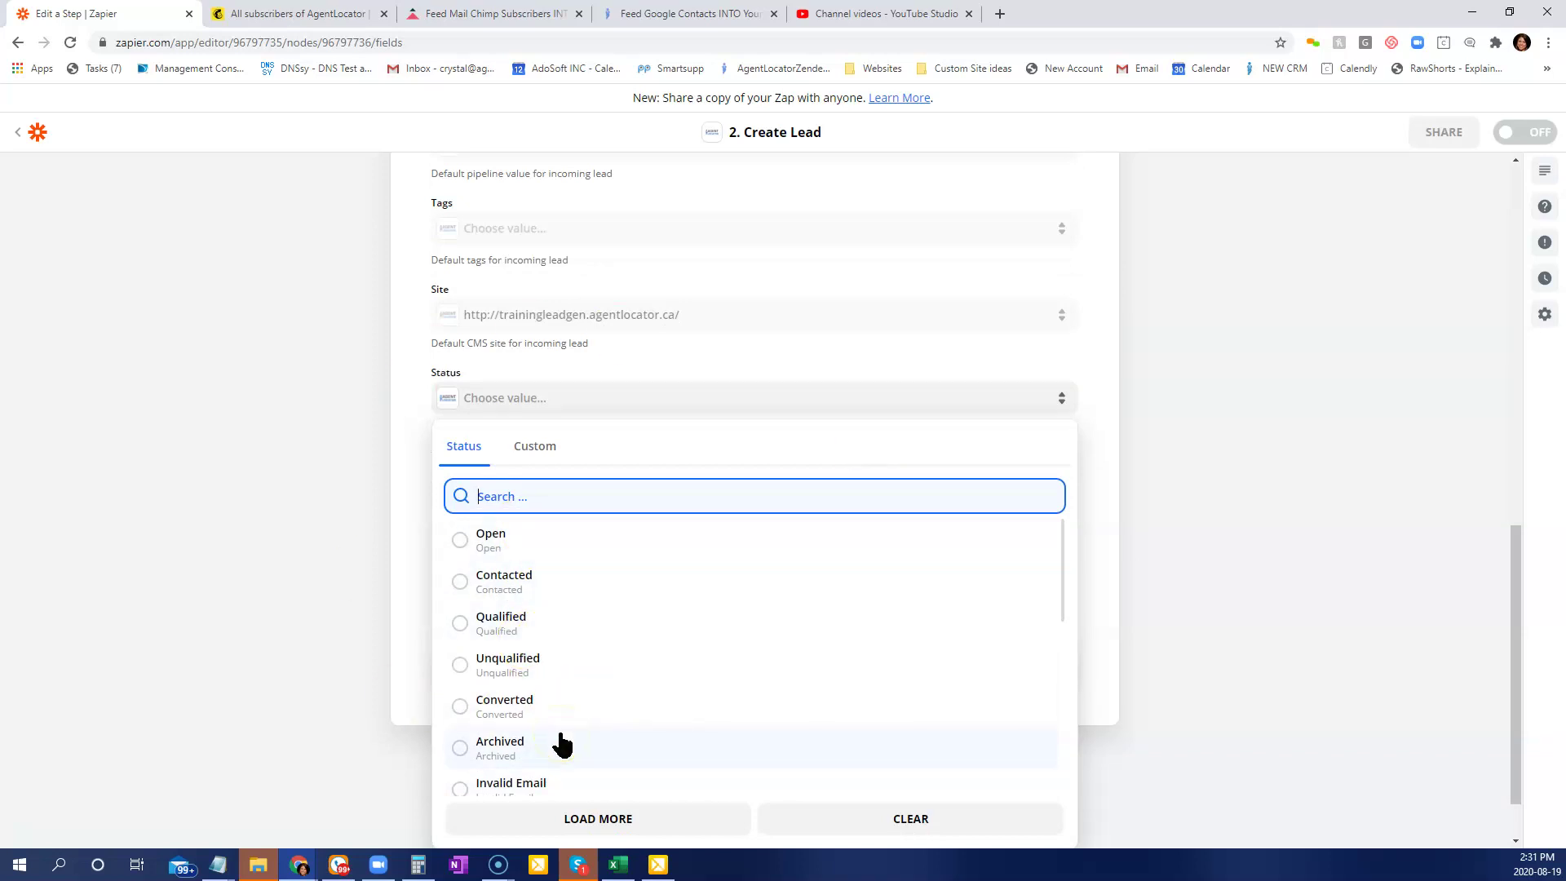
pyautogui.click(424, 525)
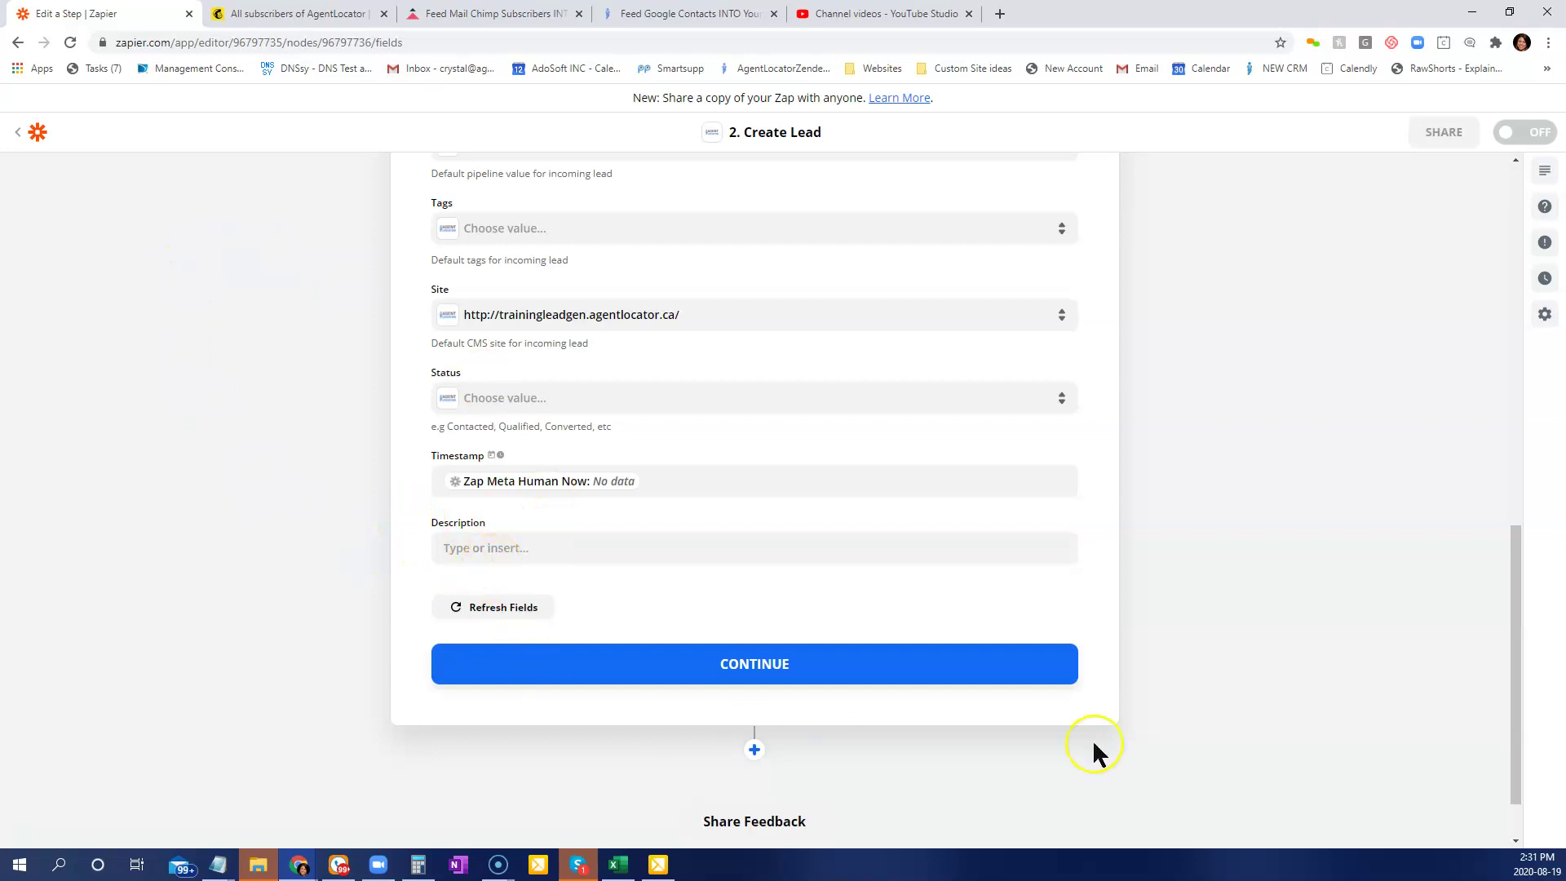
# Finish the Create Lead fields and send a test lead to AgentLocator, confirming 'Test was successful!'.
pyautogui.click(675, 671)
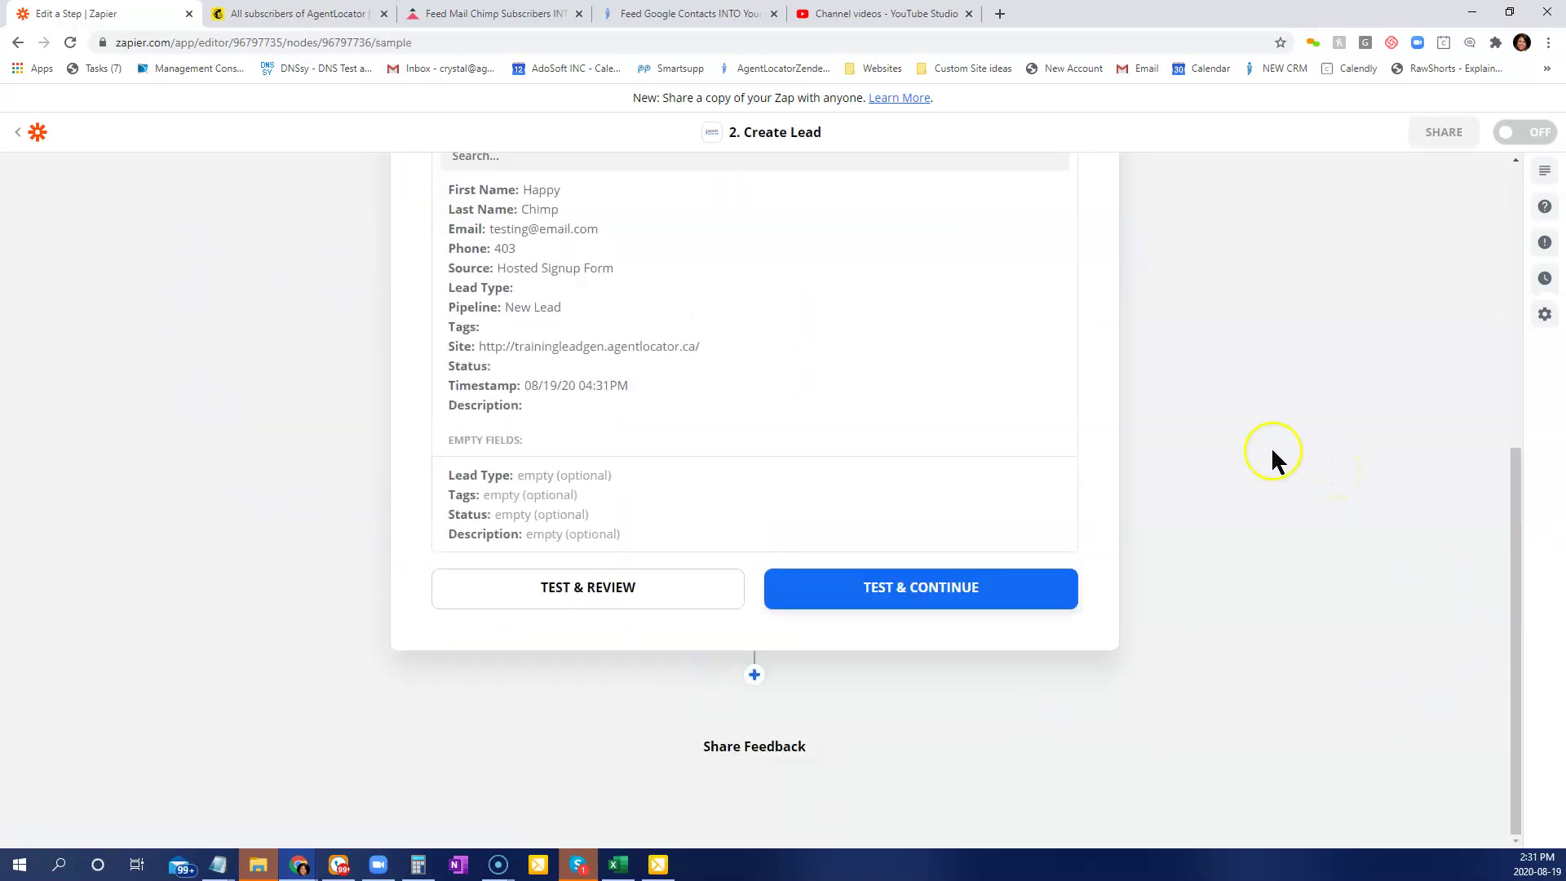
pyautogui.click(930, 585)
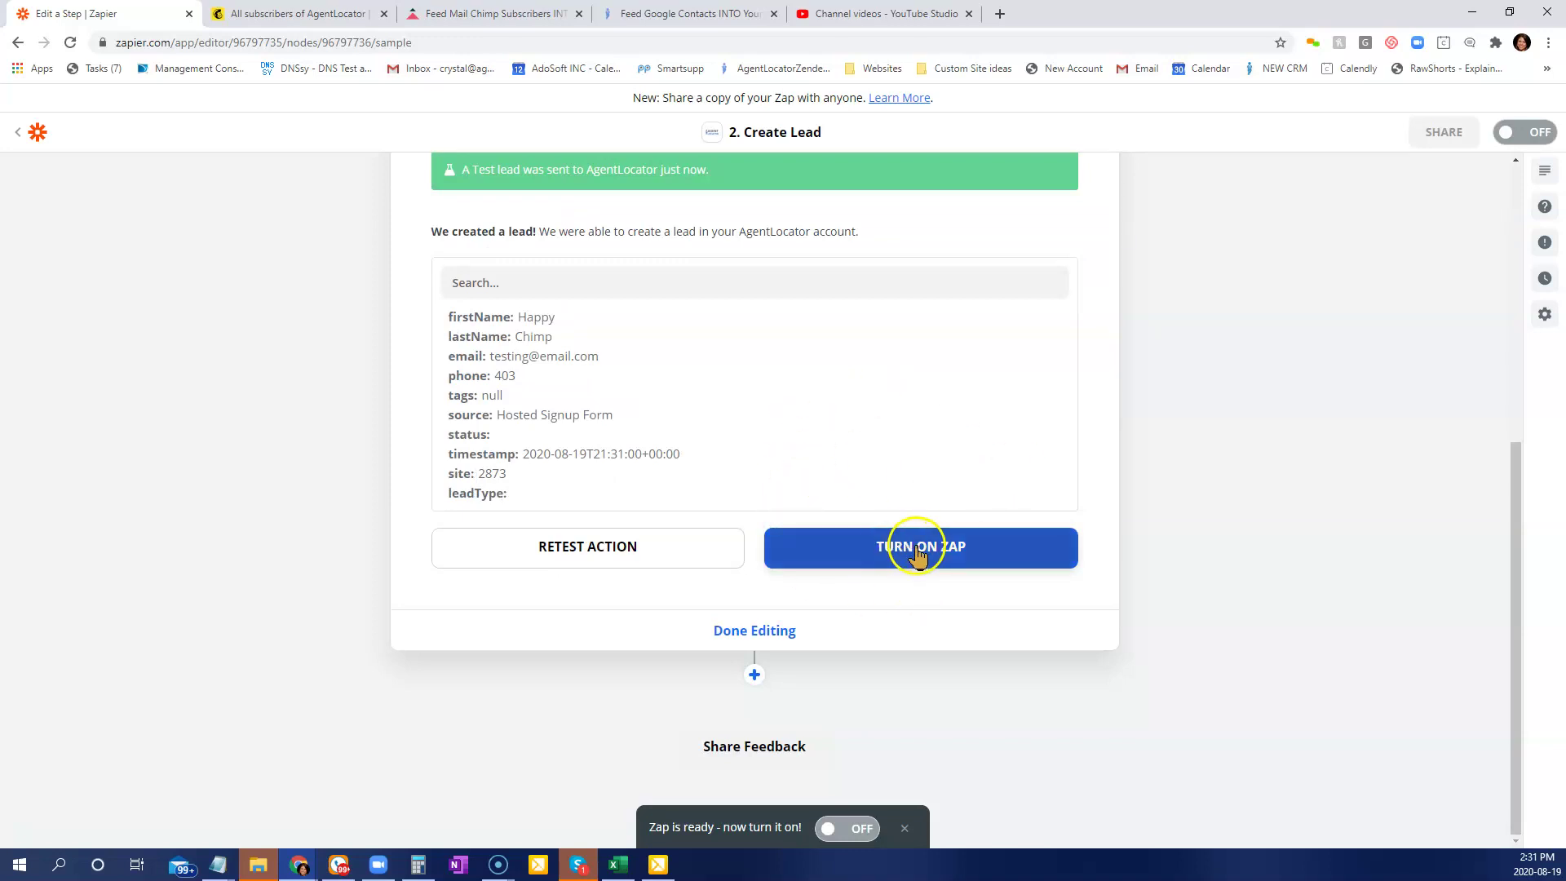
pyautogui.scroll(2, 363, 622)
pyautogui.scroll(4, 743, 613)
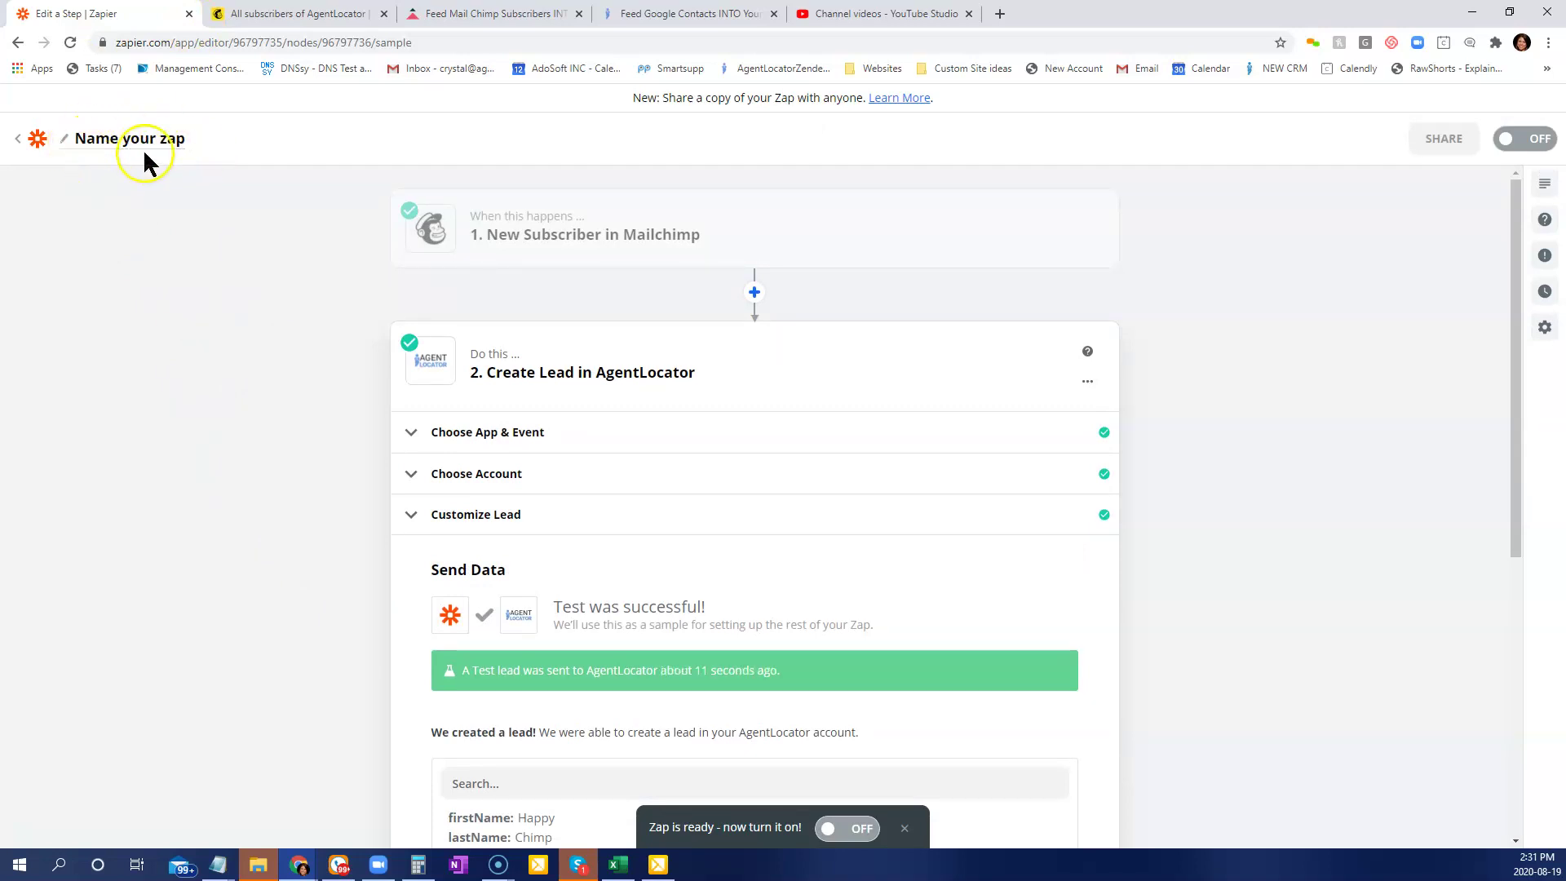
# Leave the zap editor and return to the My Zaps list in the Home folder.
pyautogui.click(17, 139)
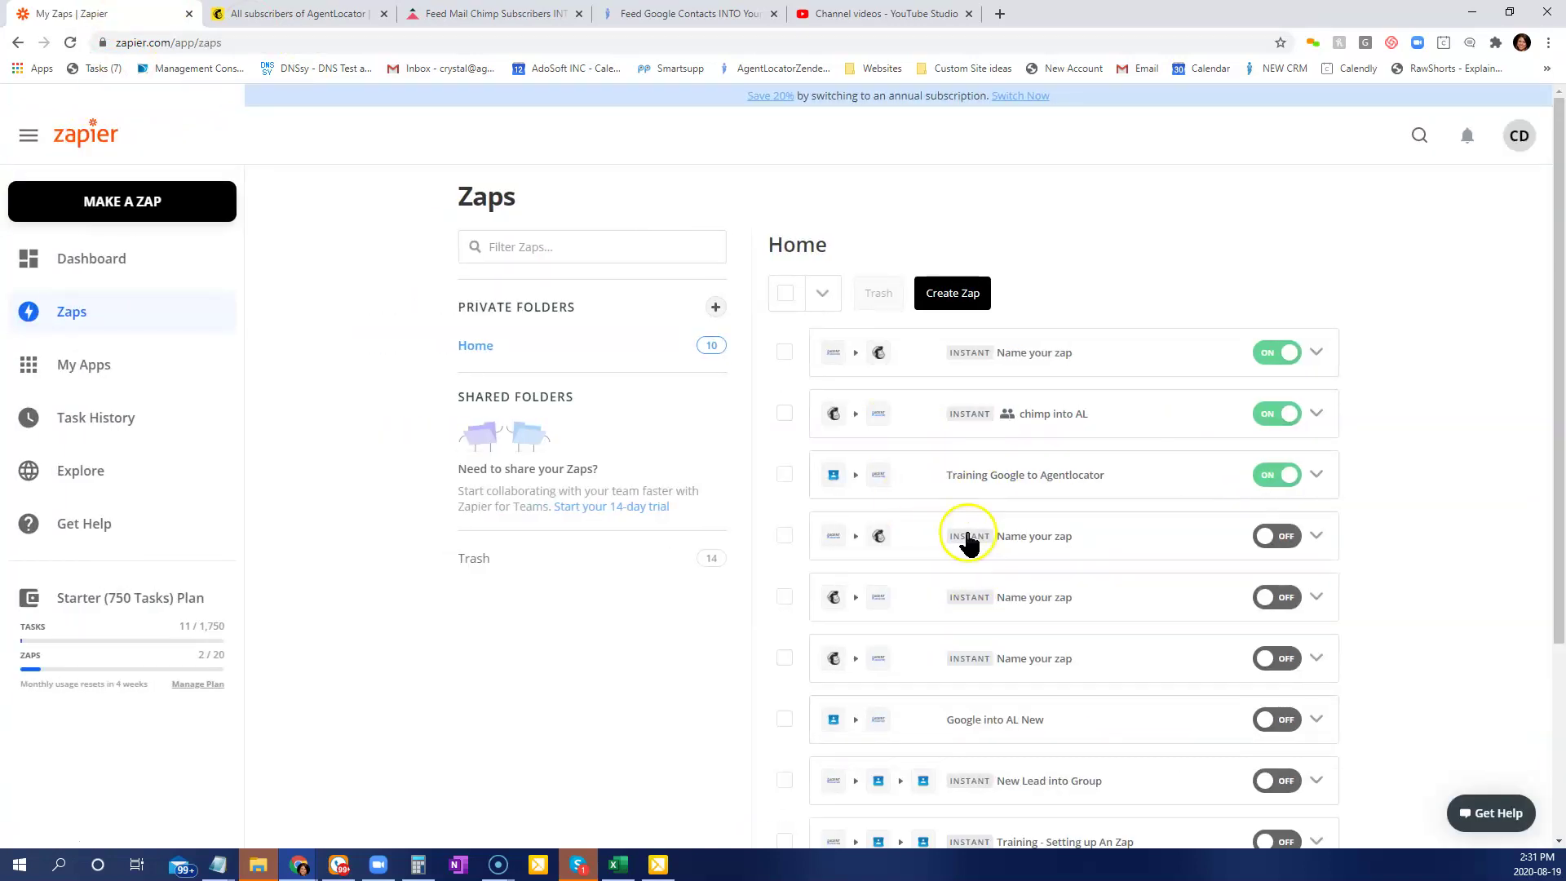
pyautogui.scroll(-3, 1031, 402)
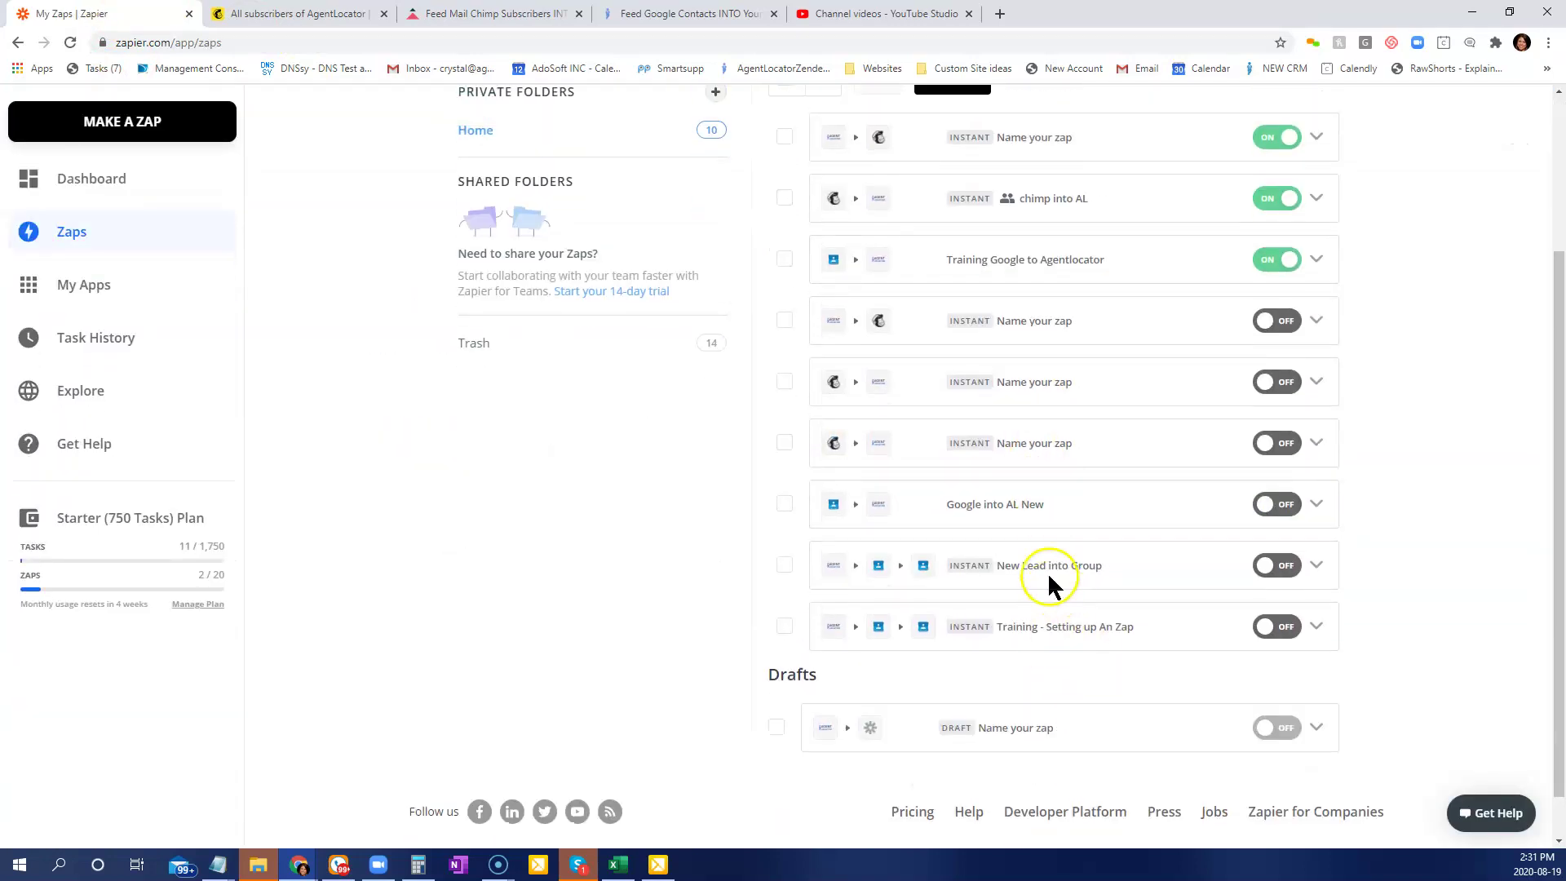
pyautogui.scroll(2, 1050, 581)
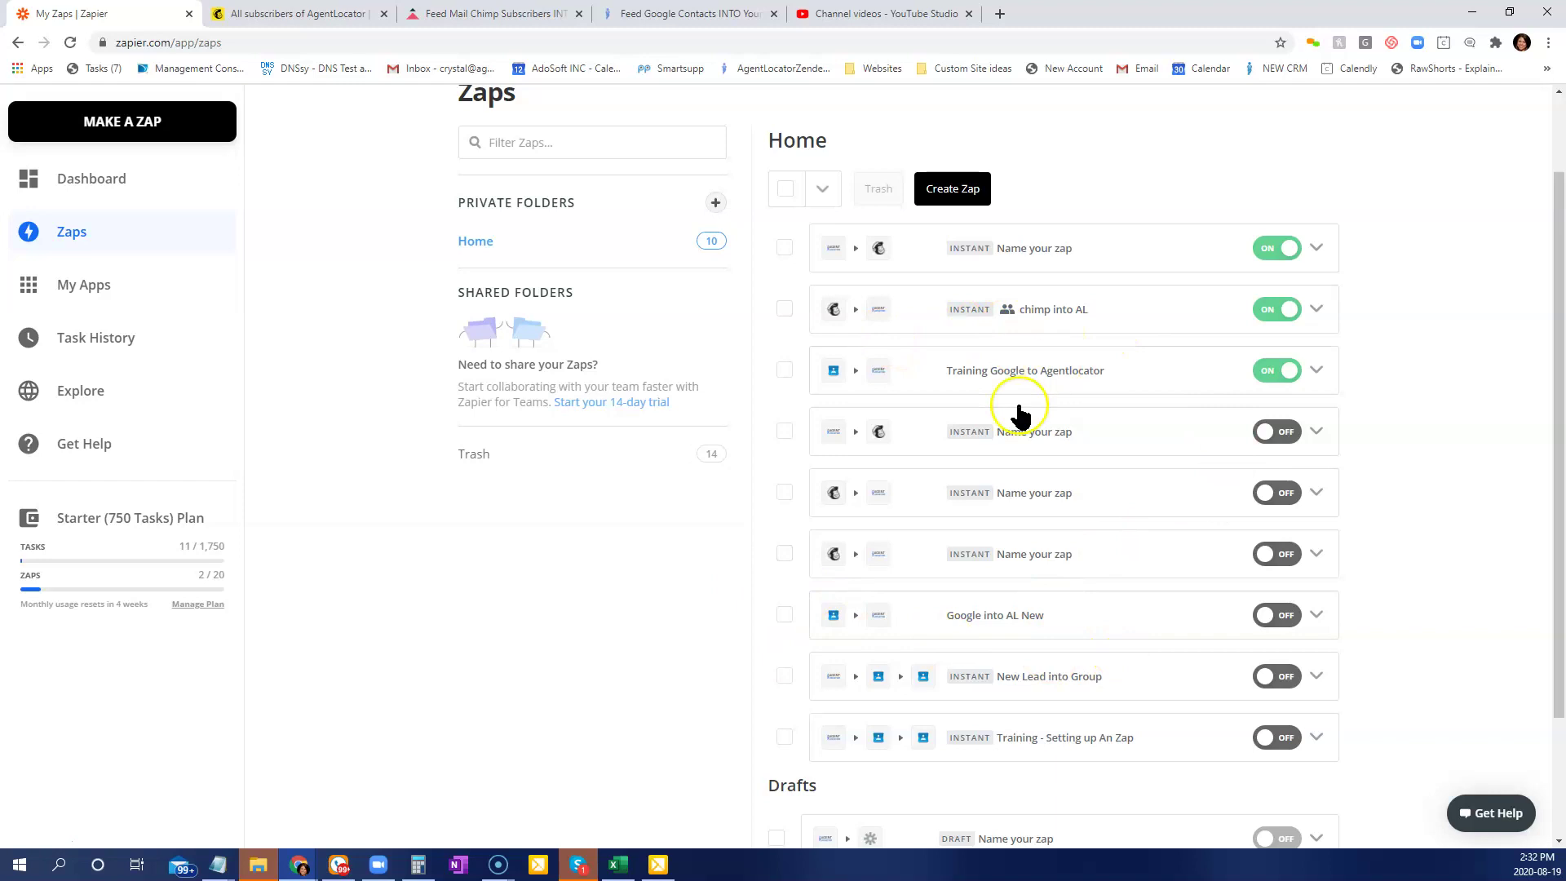
# In Mailchimp's AgentLocator audience, open the Add a subscriber form.
pyautogui.click(293, 14)
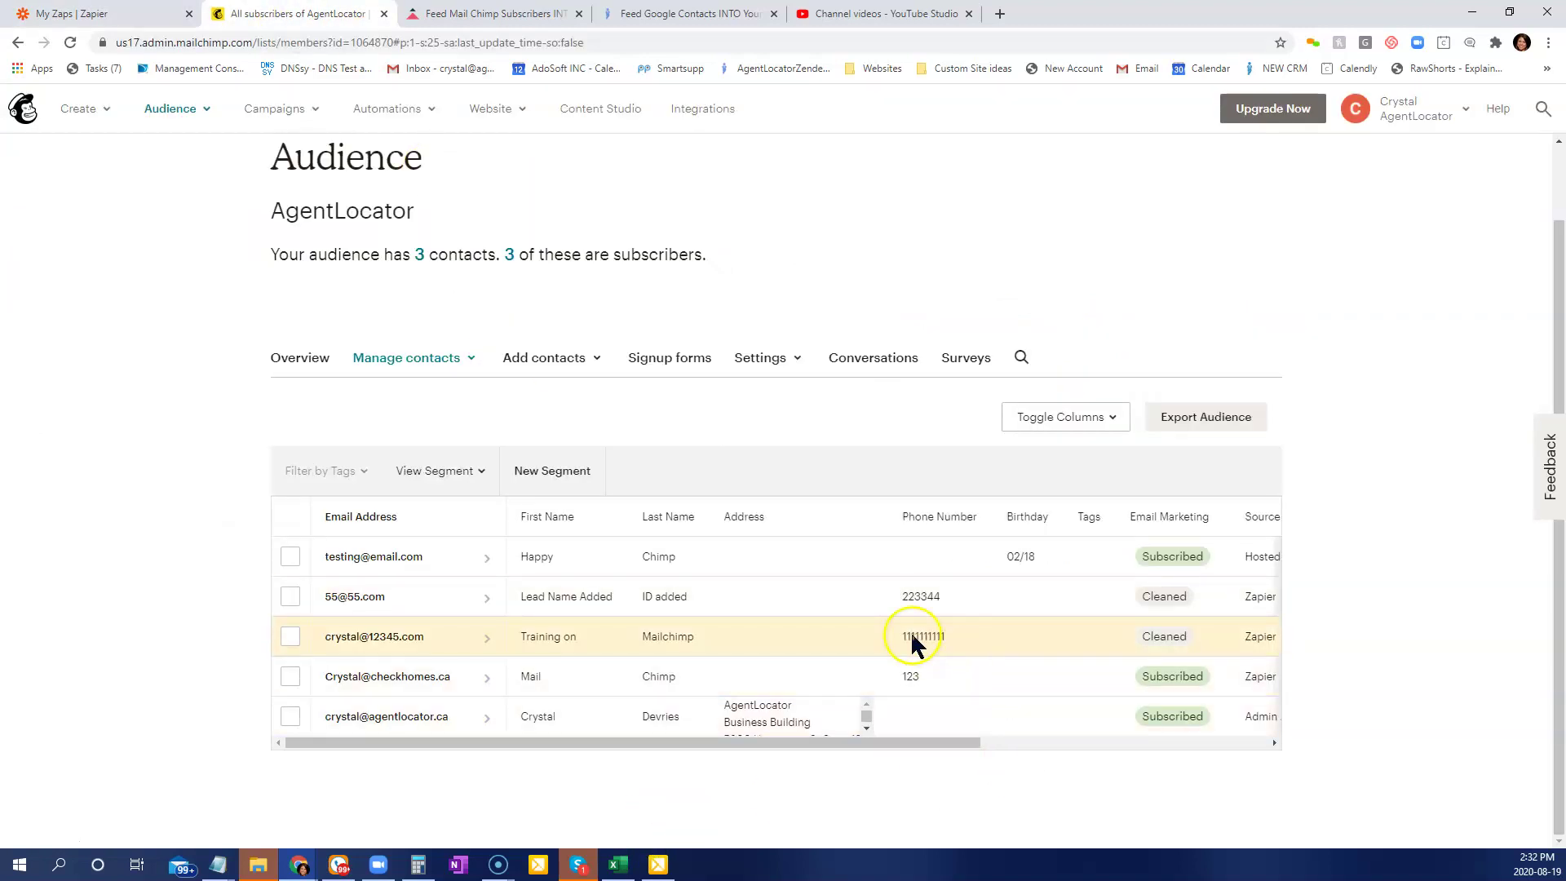
pyautogui.click(594, 359)
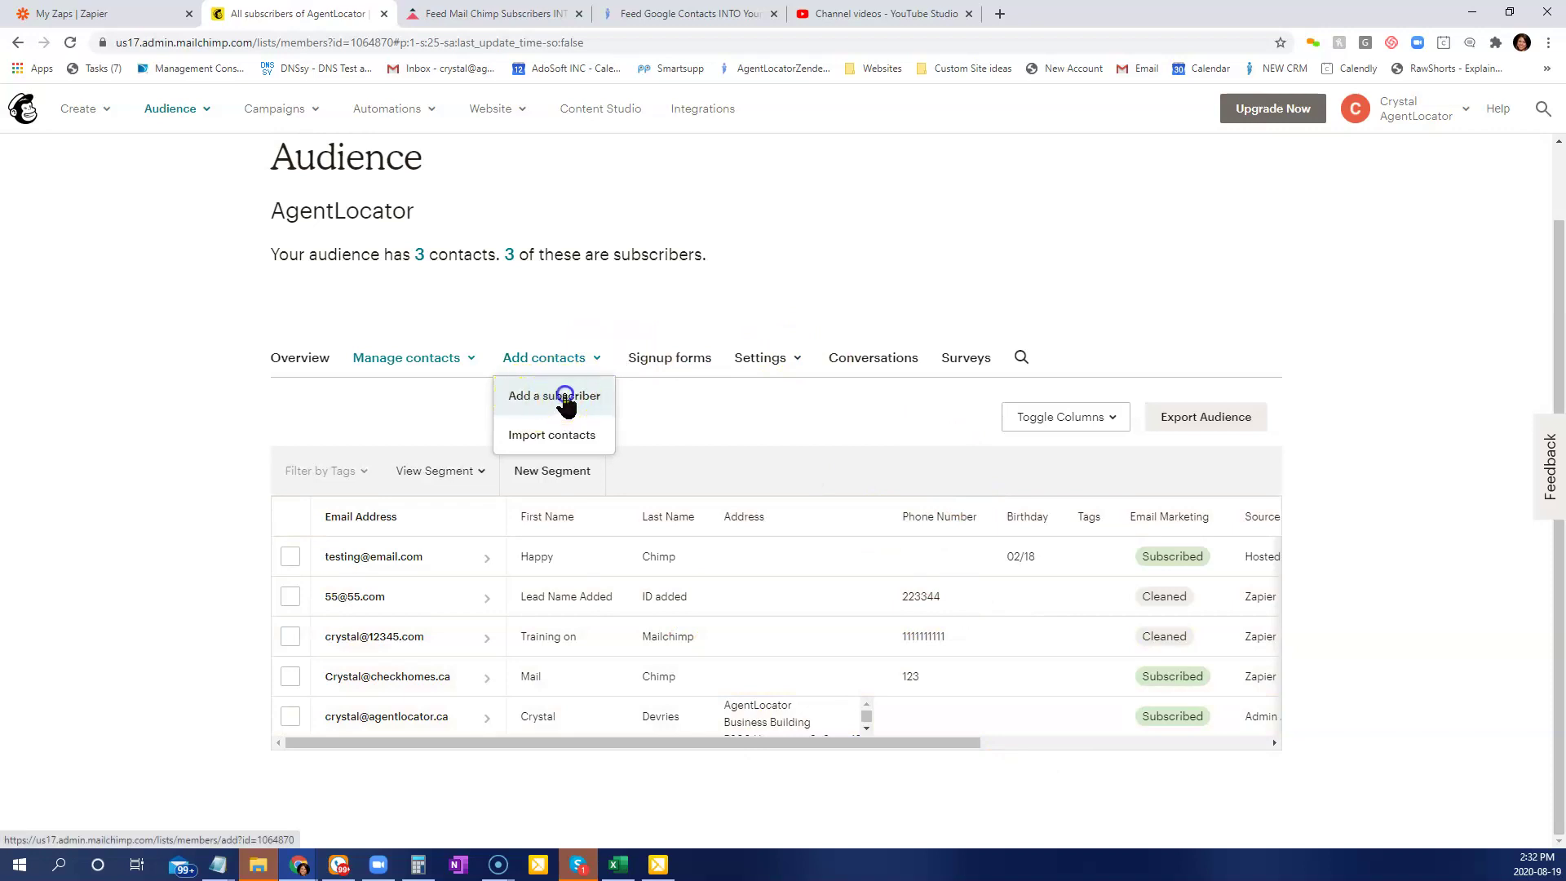
pyautogui.click(570, 400)
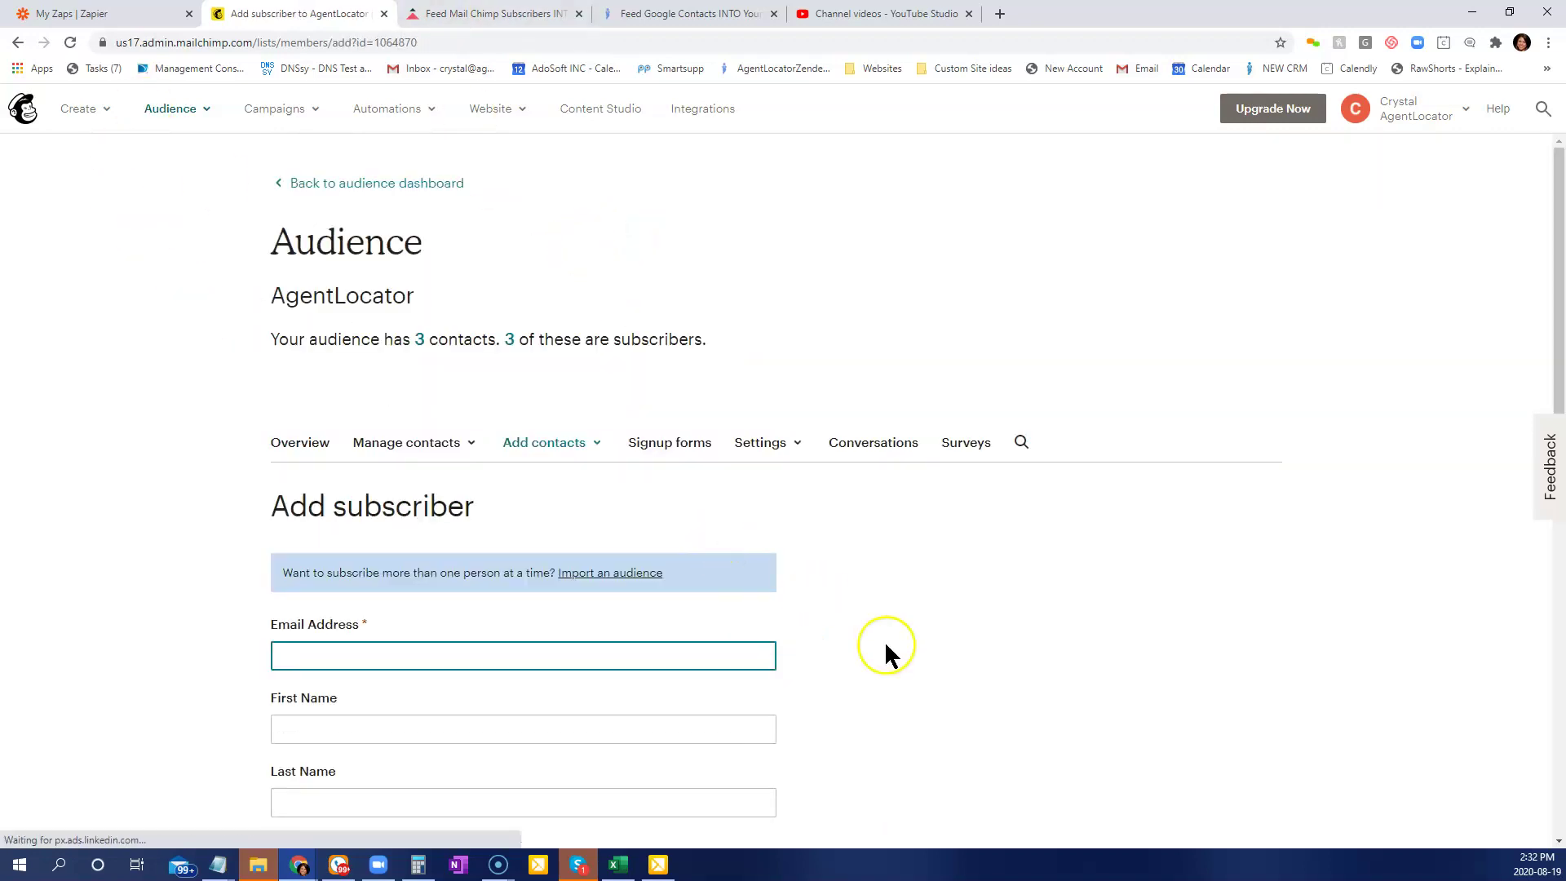
pyautogui.scroll(-8, 884, 640)
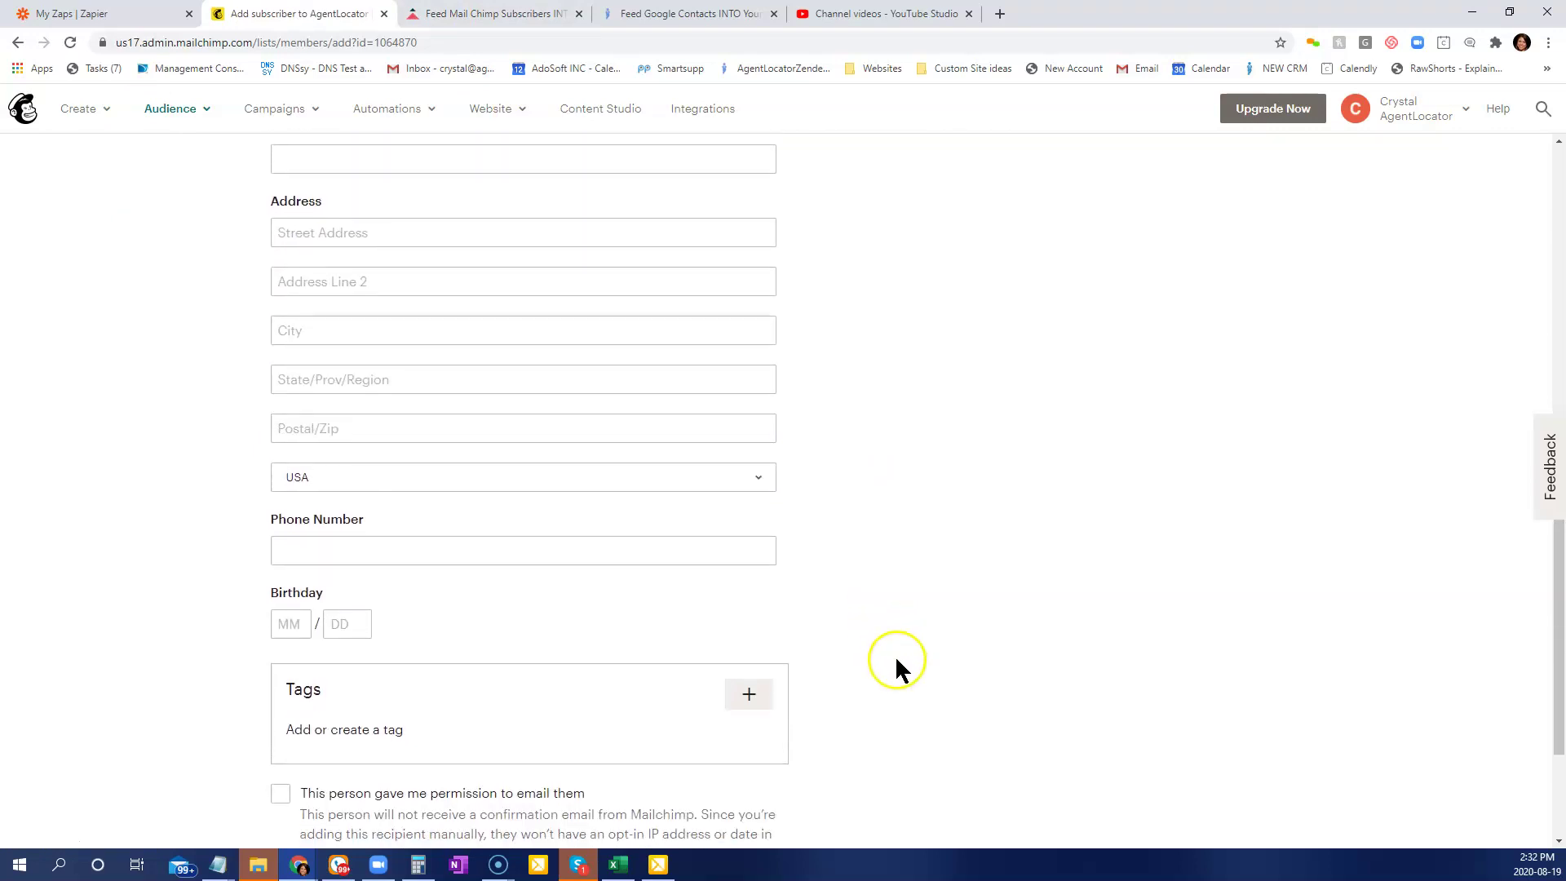
pyautogui.scroll(6, 894, 654)
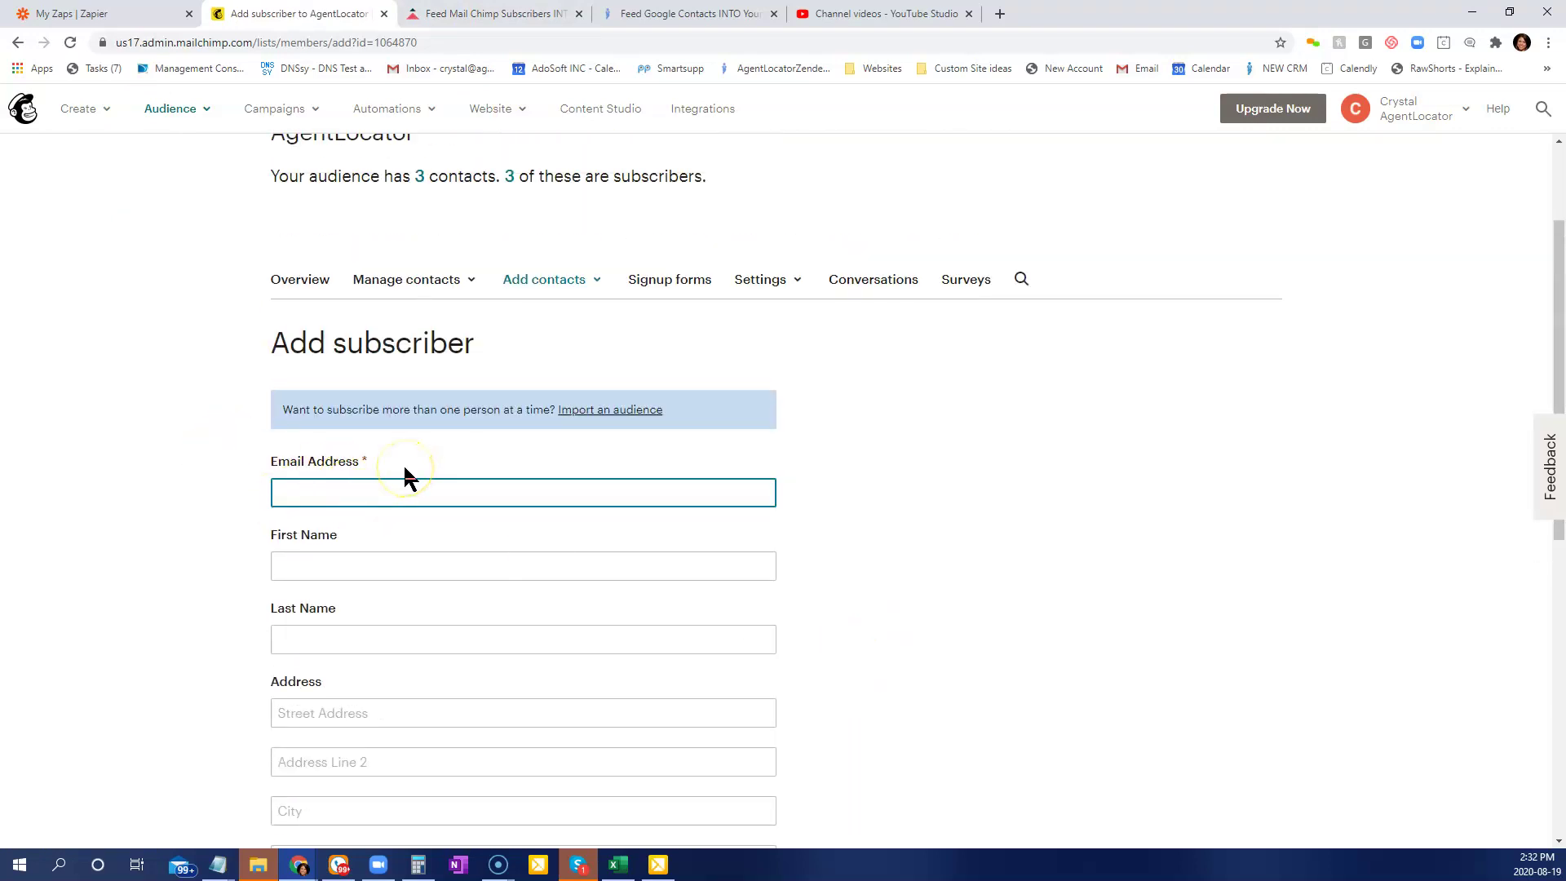
# Enter the test subscriber's email address, first name and last name.
pyautogui.press('Tab')
pyautogui.write('Crystal')
pyautogui.press('Tab')
pyautogui.write('Chim')
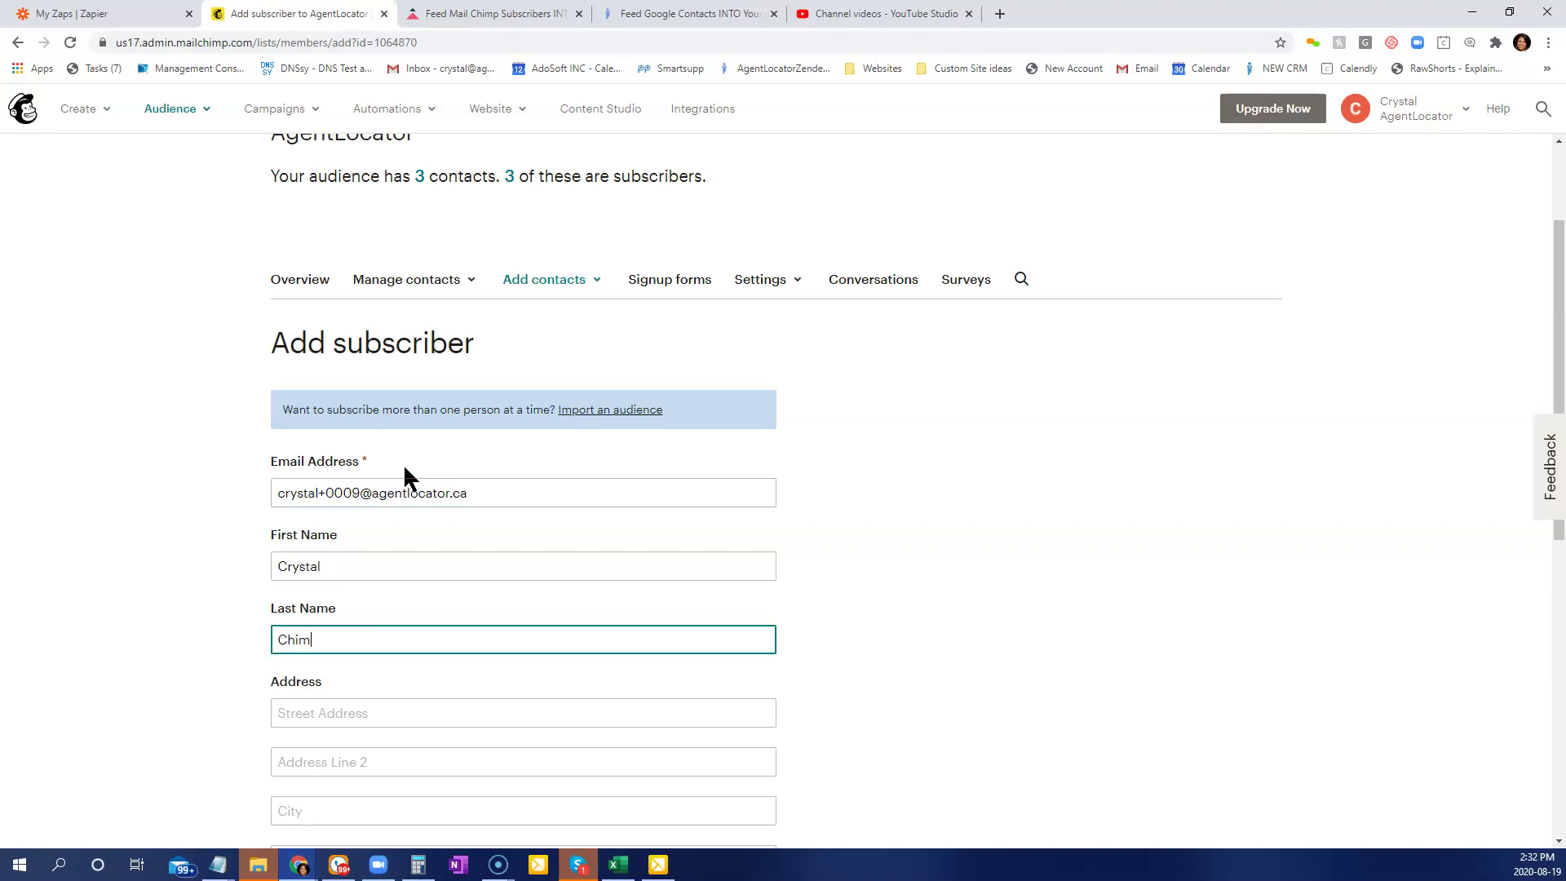
pyautogui.write('p Chimp')
pyautogui.press('Tab')
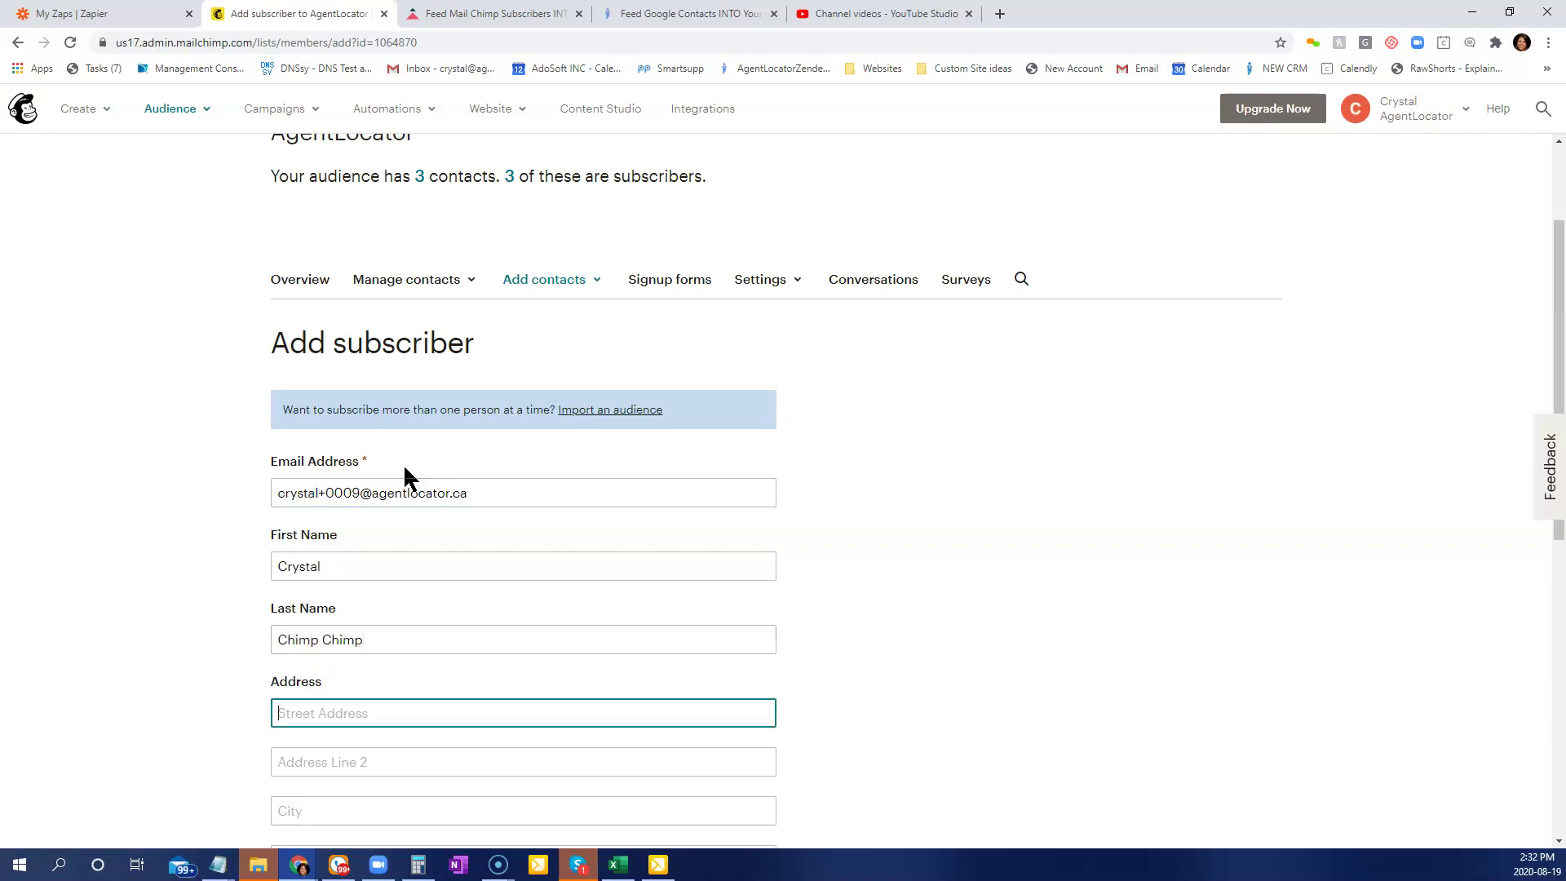
# Fill in the test subscriber's phone number.
pyautogui.click(495, 726)
pyautogui.scroll(-4, 546, 653)
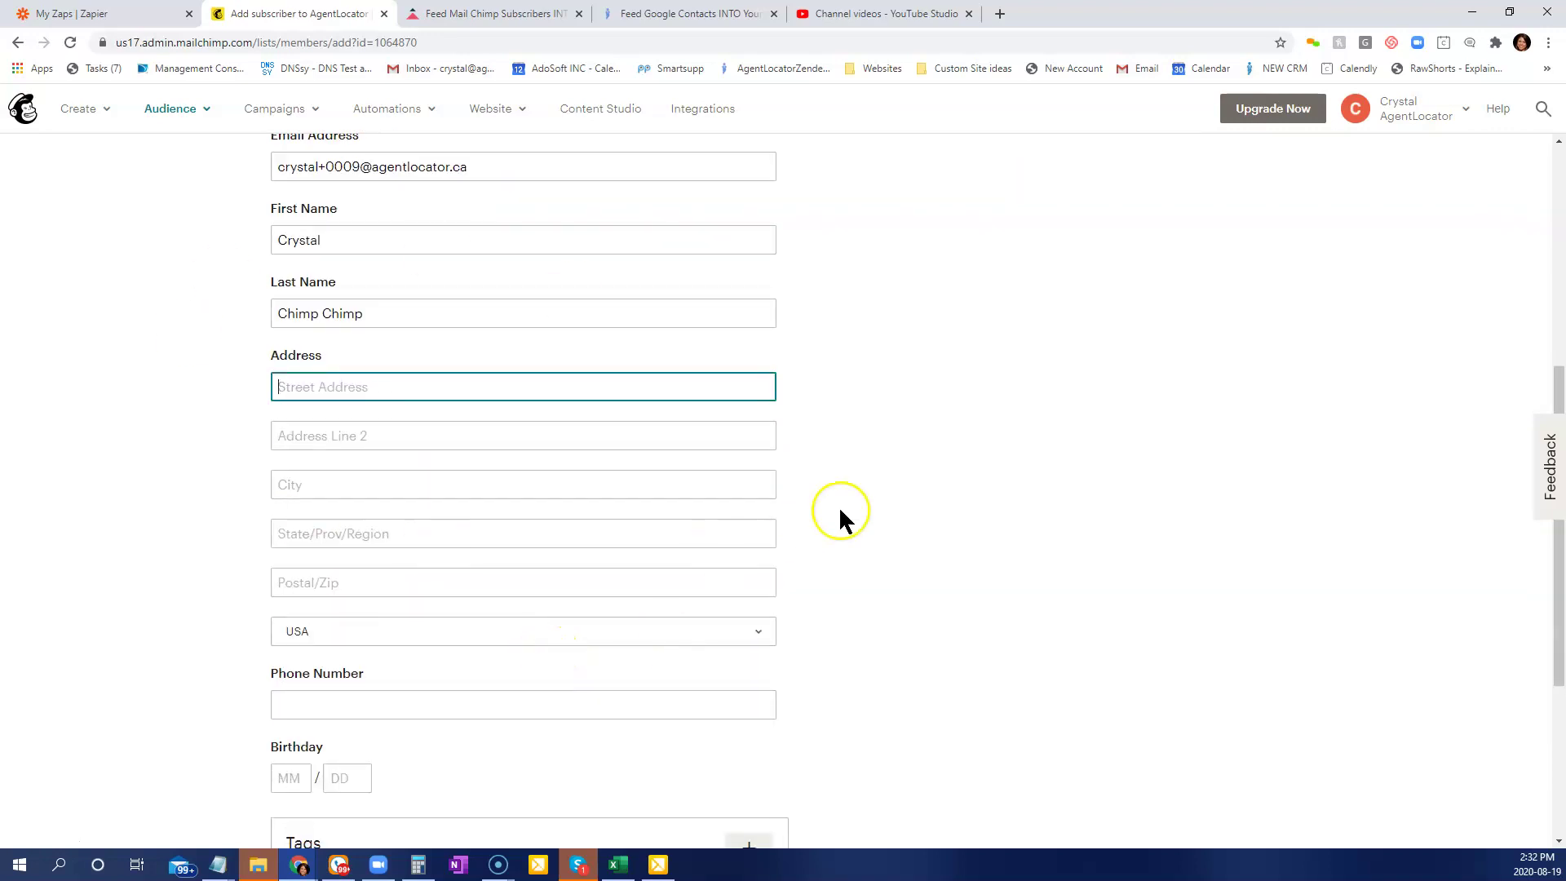
pyautogui.scroll(-3, 857, 531)
pyautogui.scroll(-1, 404, 385)
pyautogui.click(327, 377)
pyautogui.write('125232562')
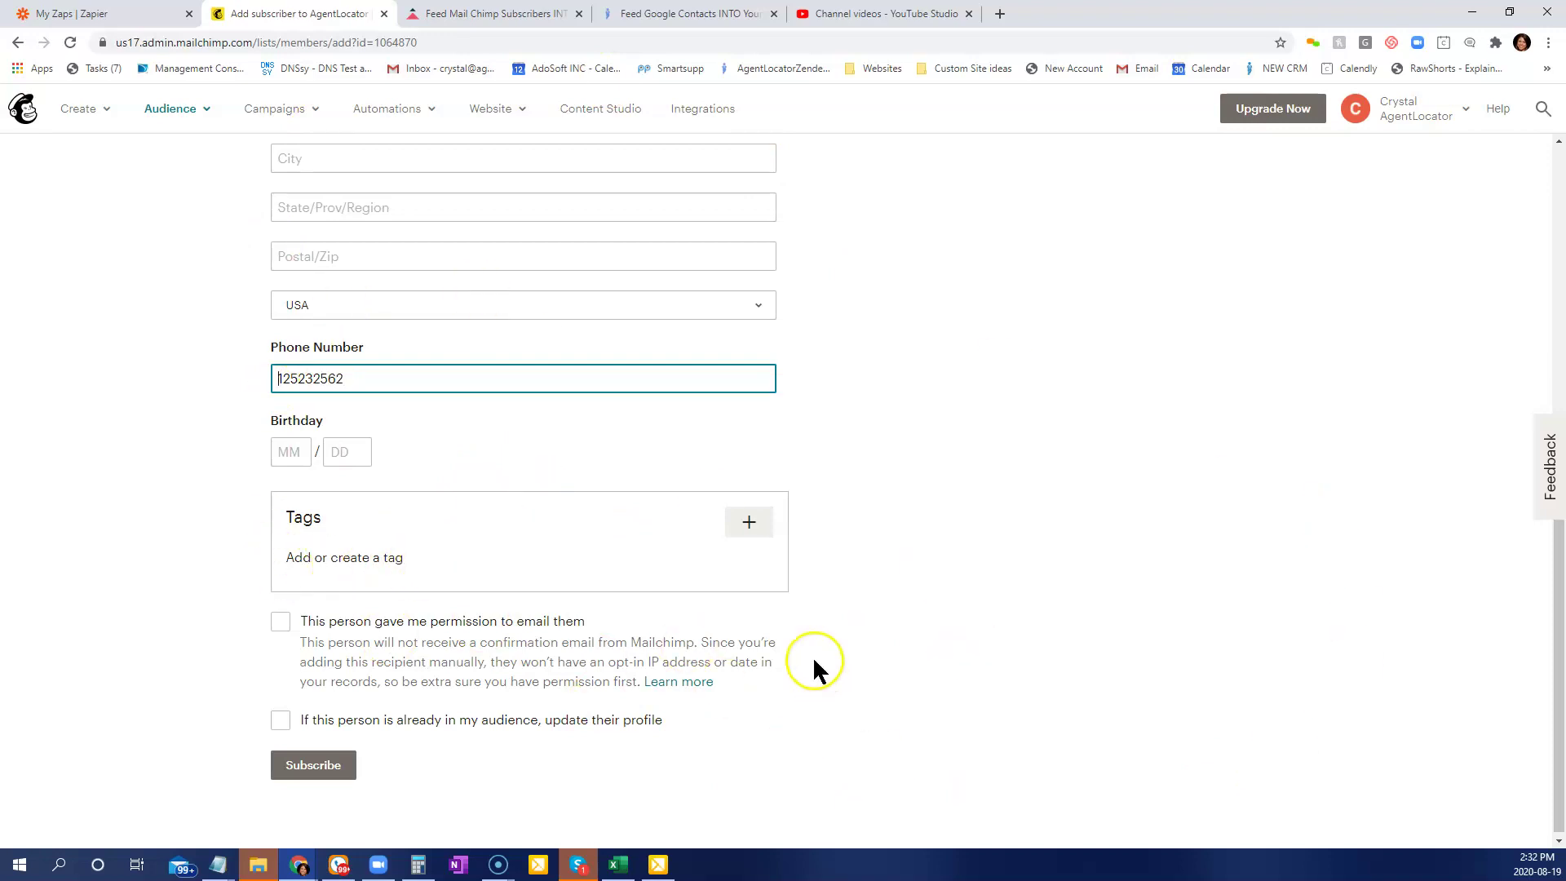
# Tick the email-permission and update-existing-profile boxes and subscribe the contact.
pyautogui.scroll(-1, 812, 661)
pyautogui.click(280, 620)
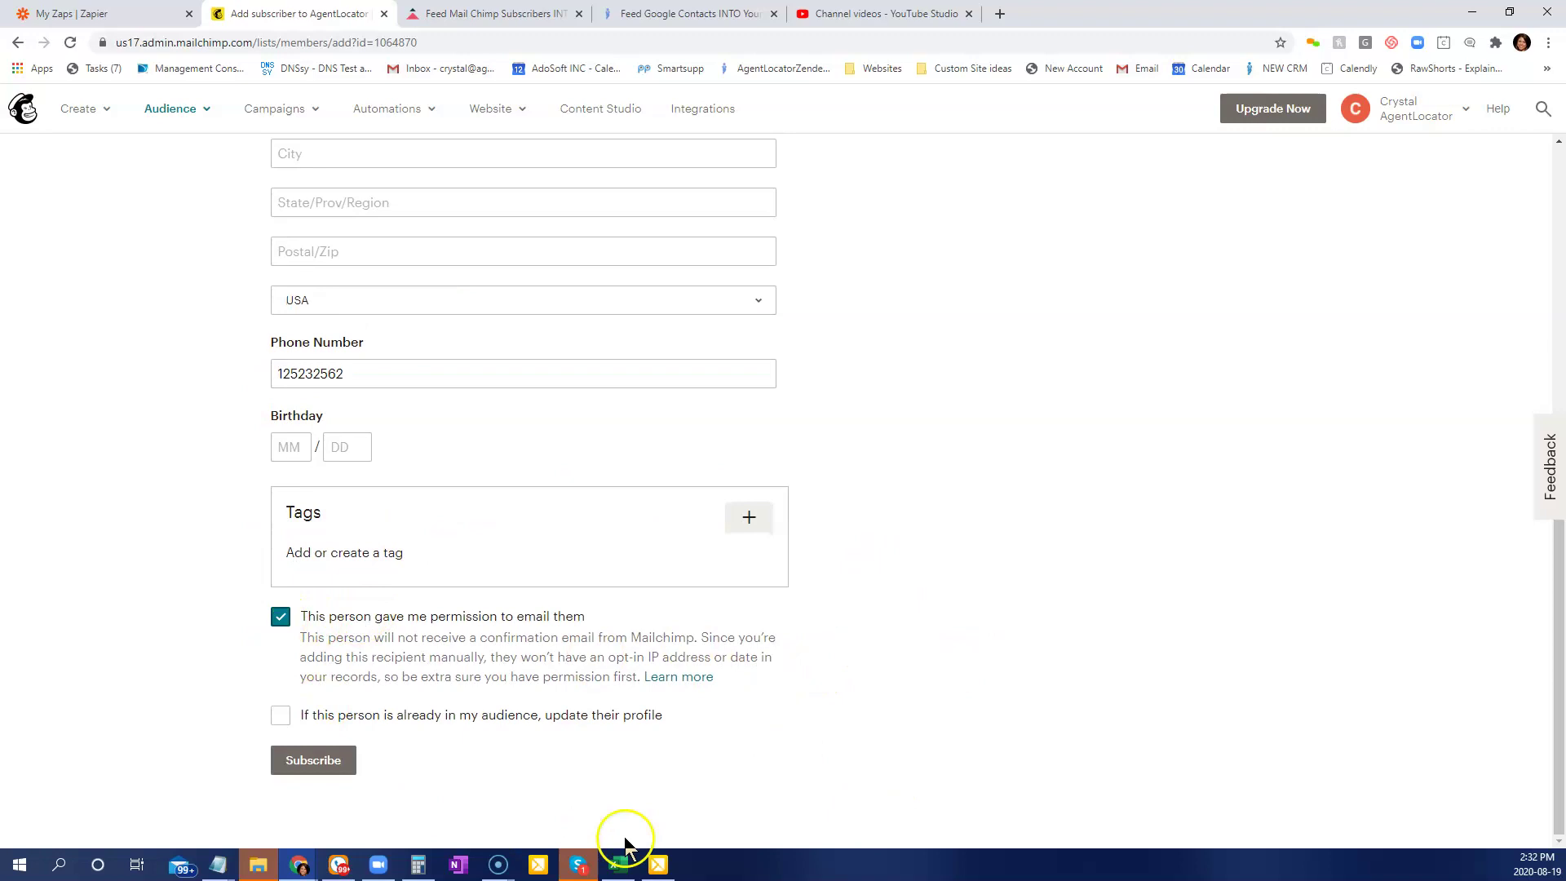
pyautogui.click(280, 715)
pyautogui.click(347, 760)
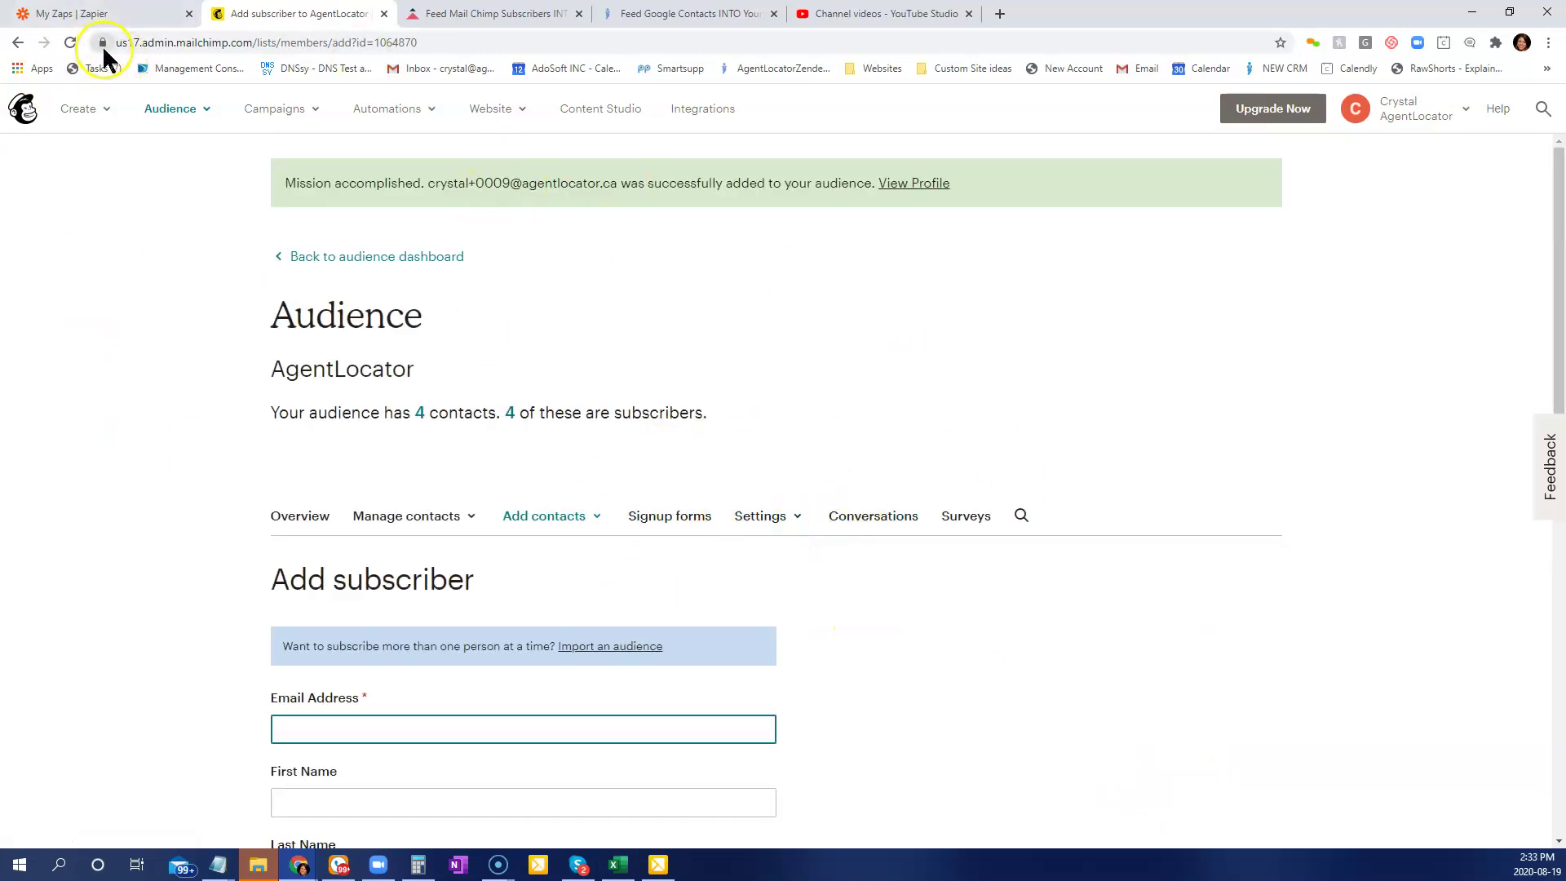
pyautogui.click(94, 14)
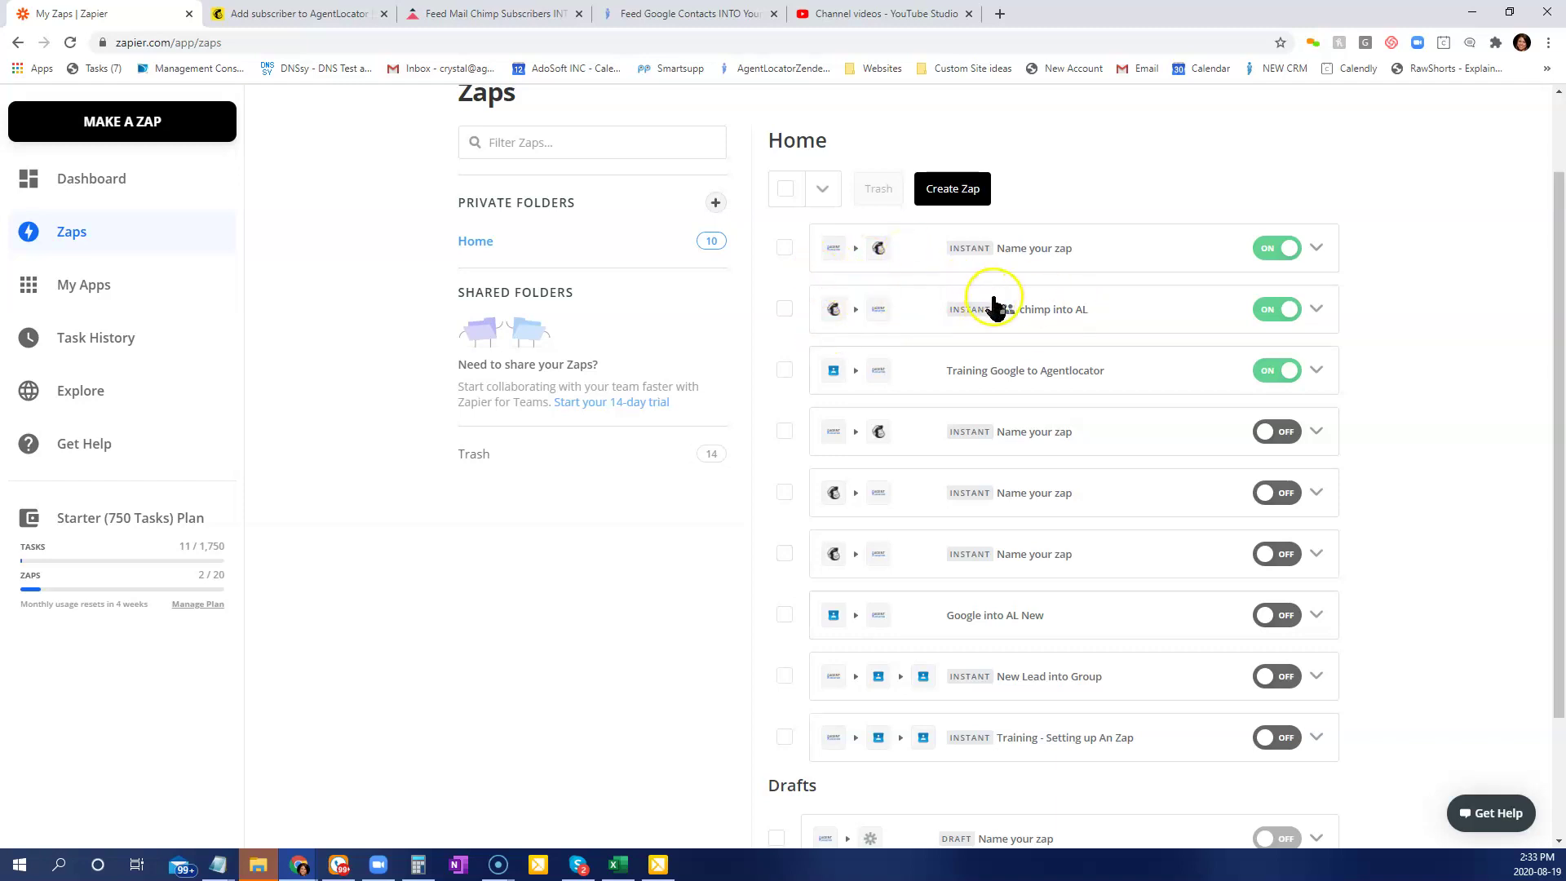
# Bring up the AgentLocator CRM window and open its leads list to find the new Zapier lead.
pyautogui.click(303, 866)
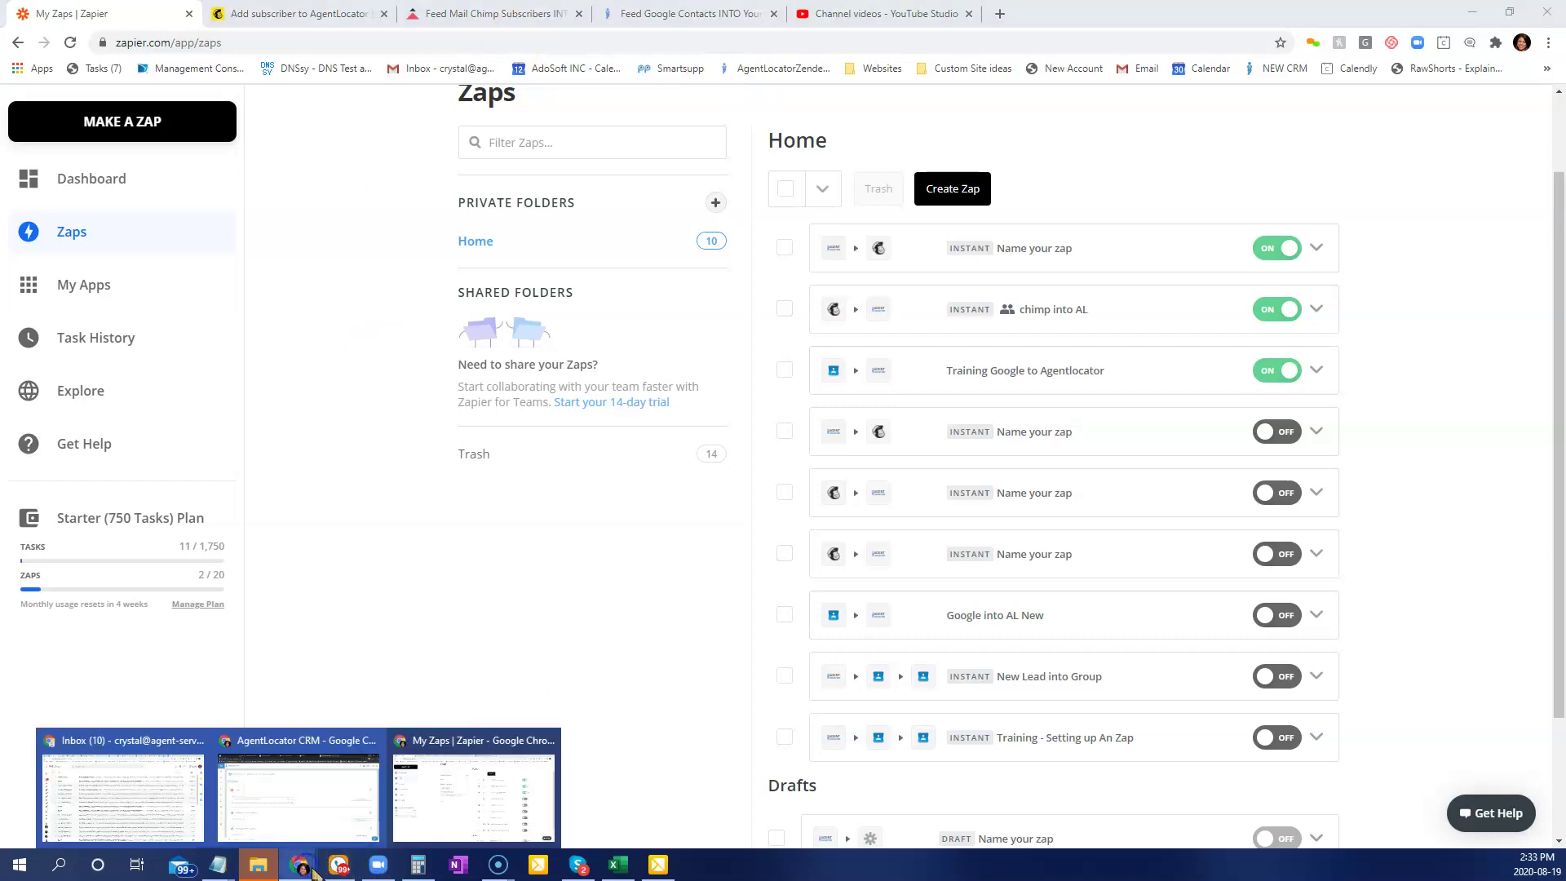
pyautogui.click(301, 814)
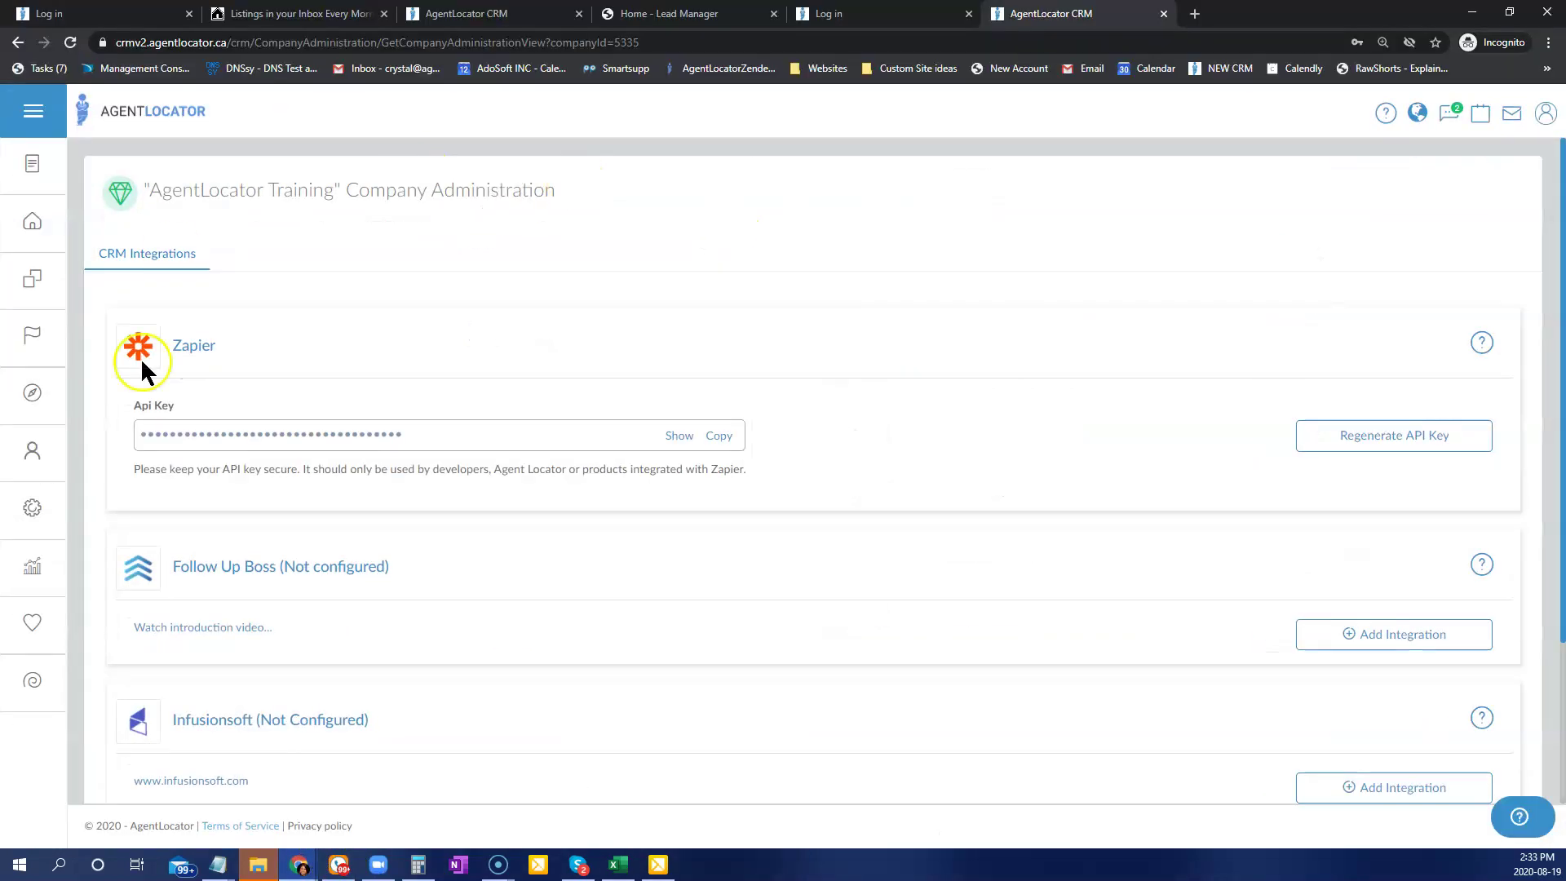
pyautogui.click(28, 239)
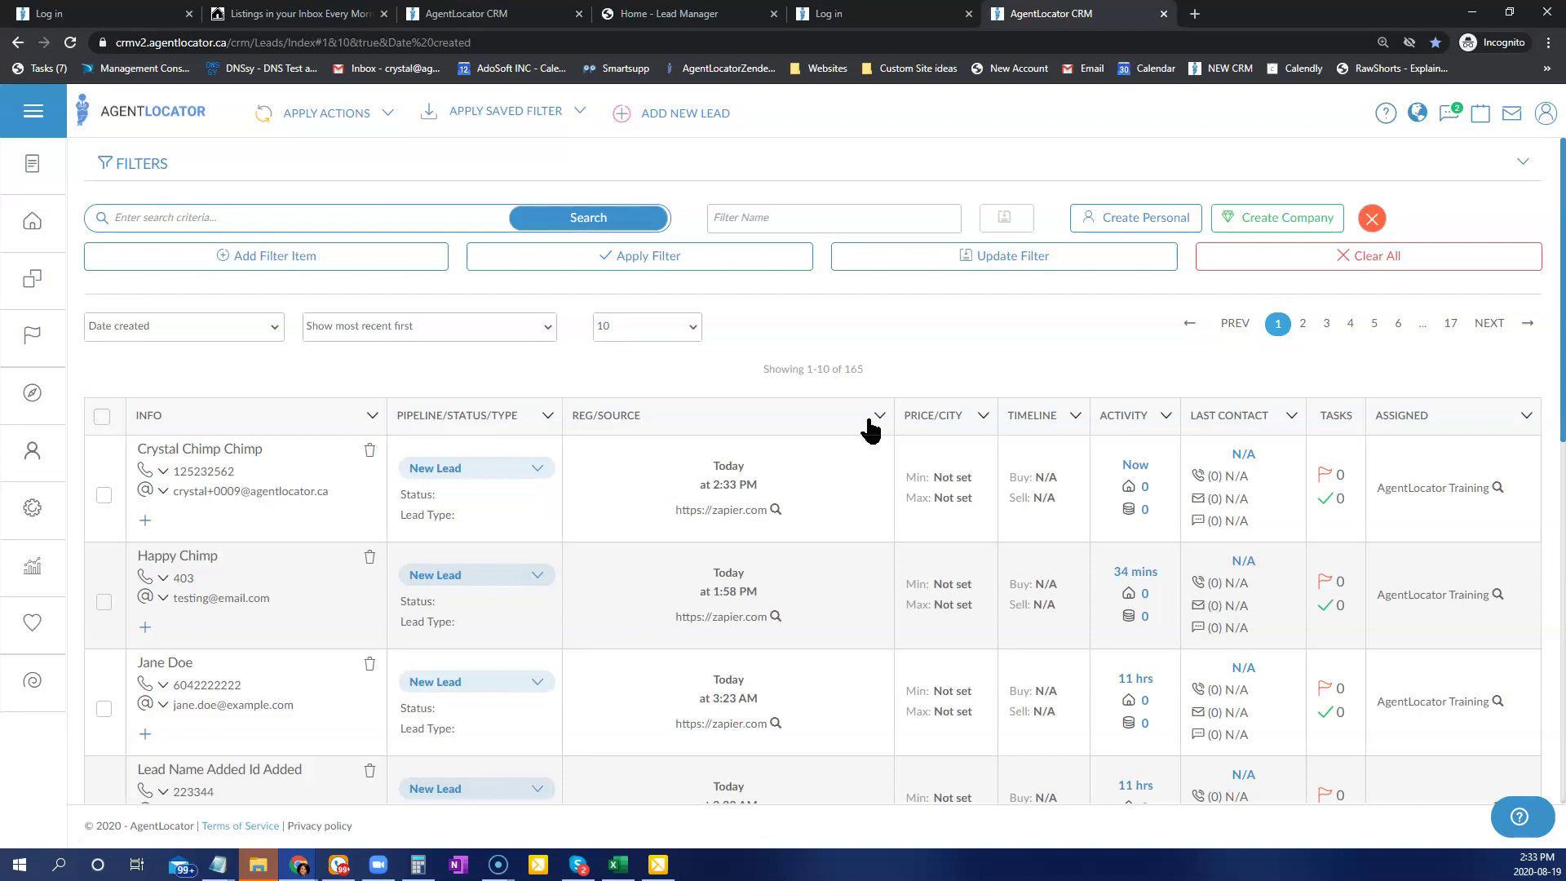
pyautogui.click(852, 426)
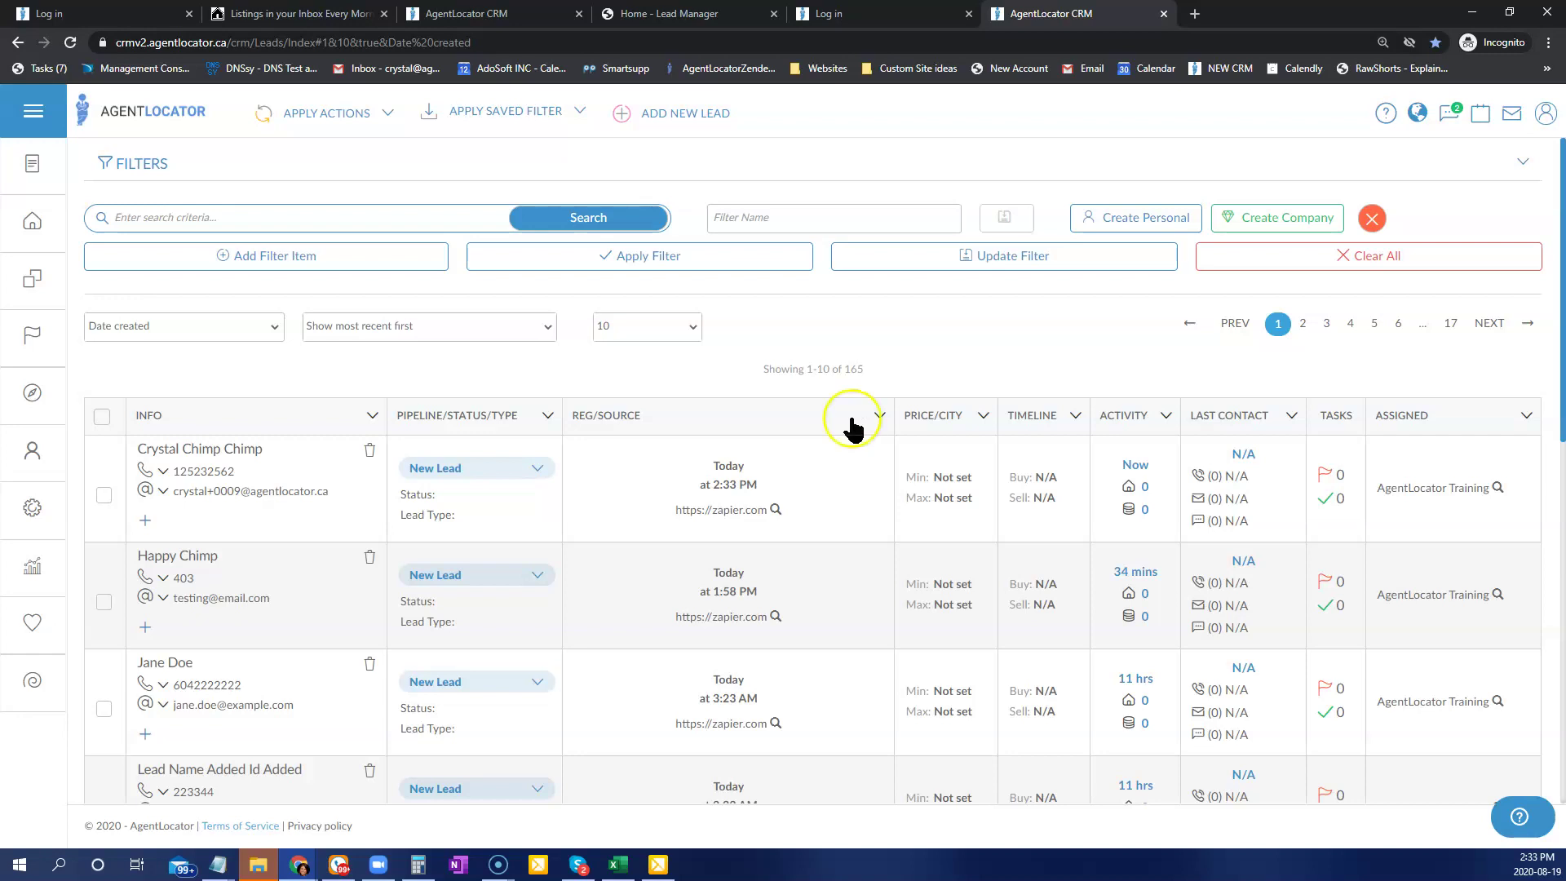